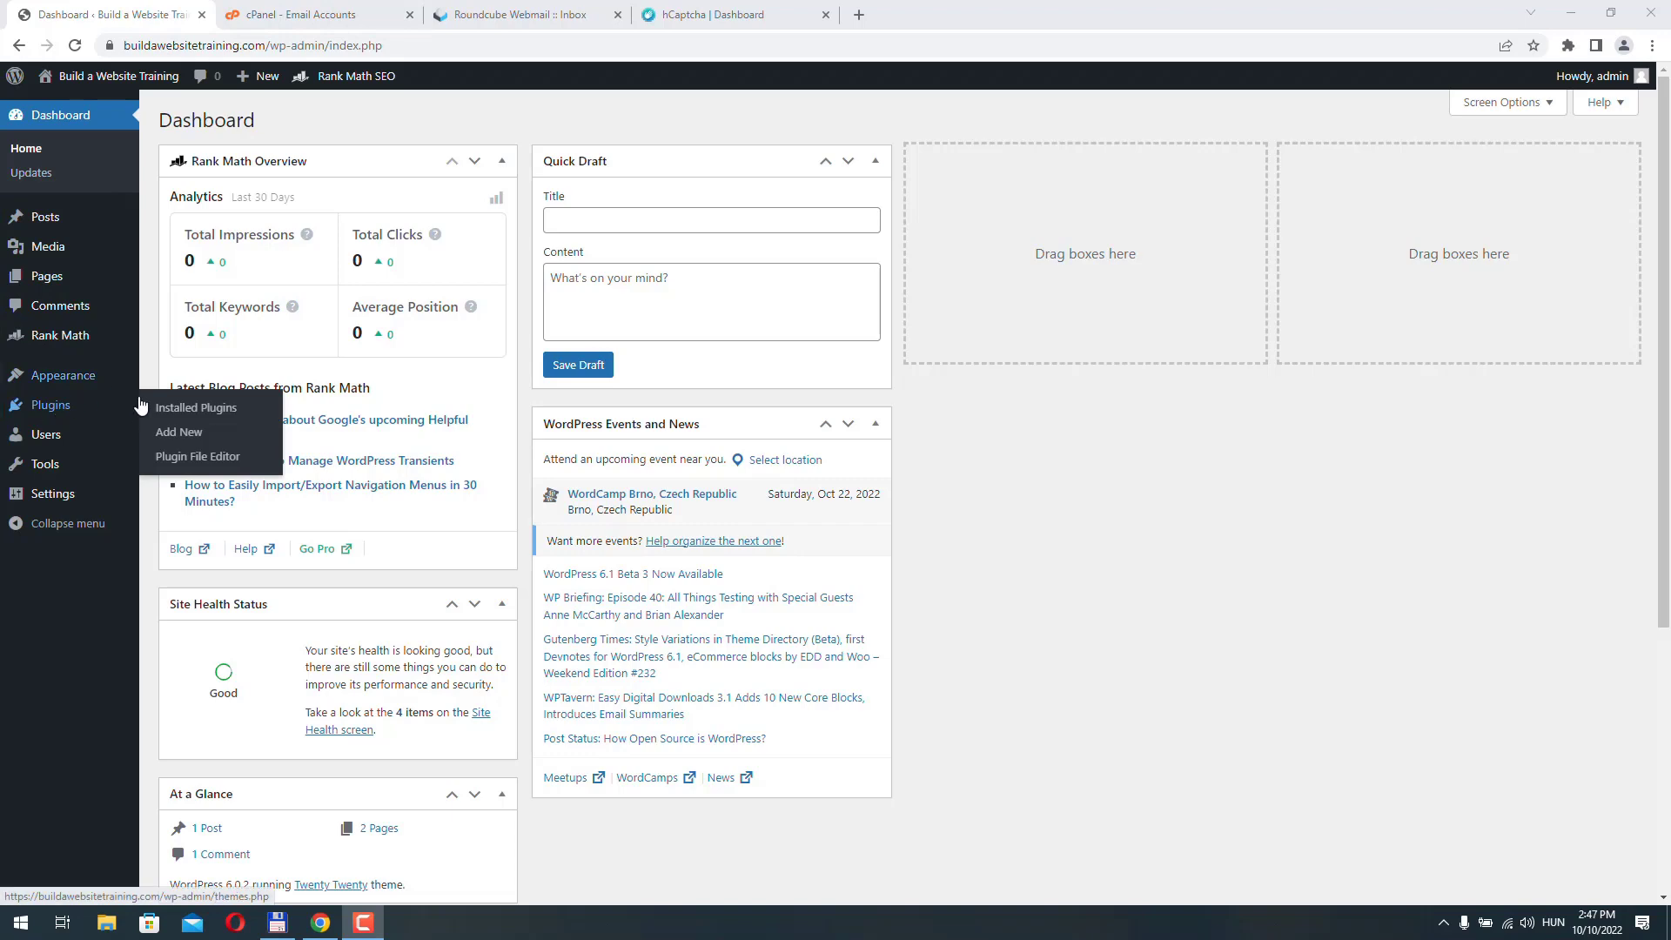
Search plugins for 'contact', then install and activate Contact Form by WPForms
left_click(180, 431)
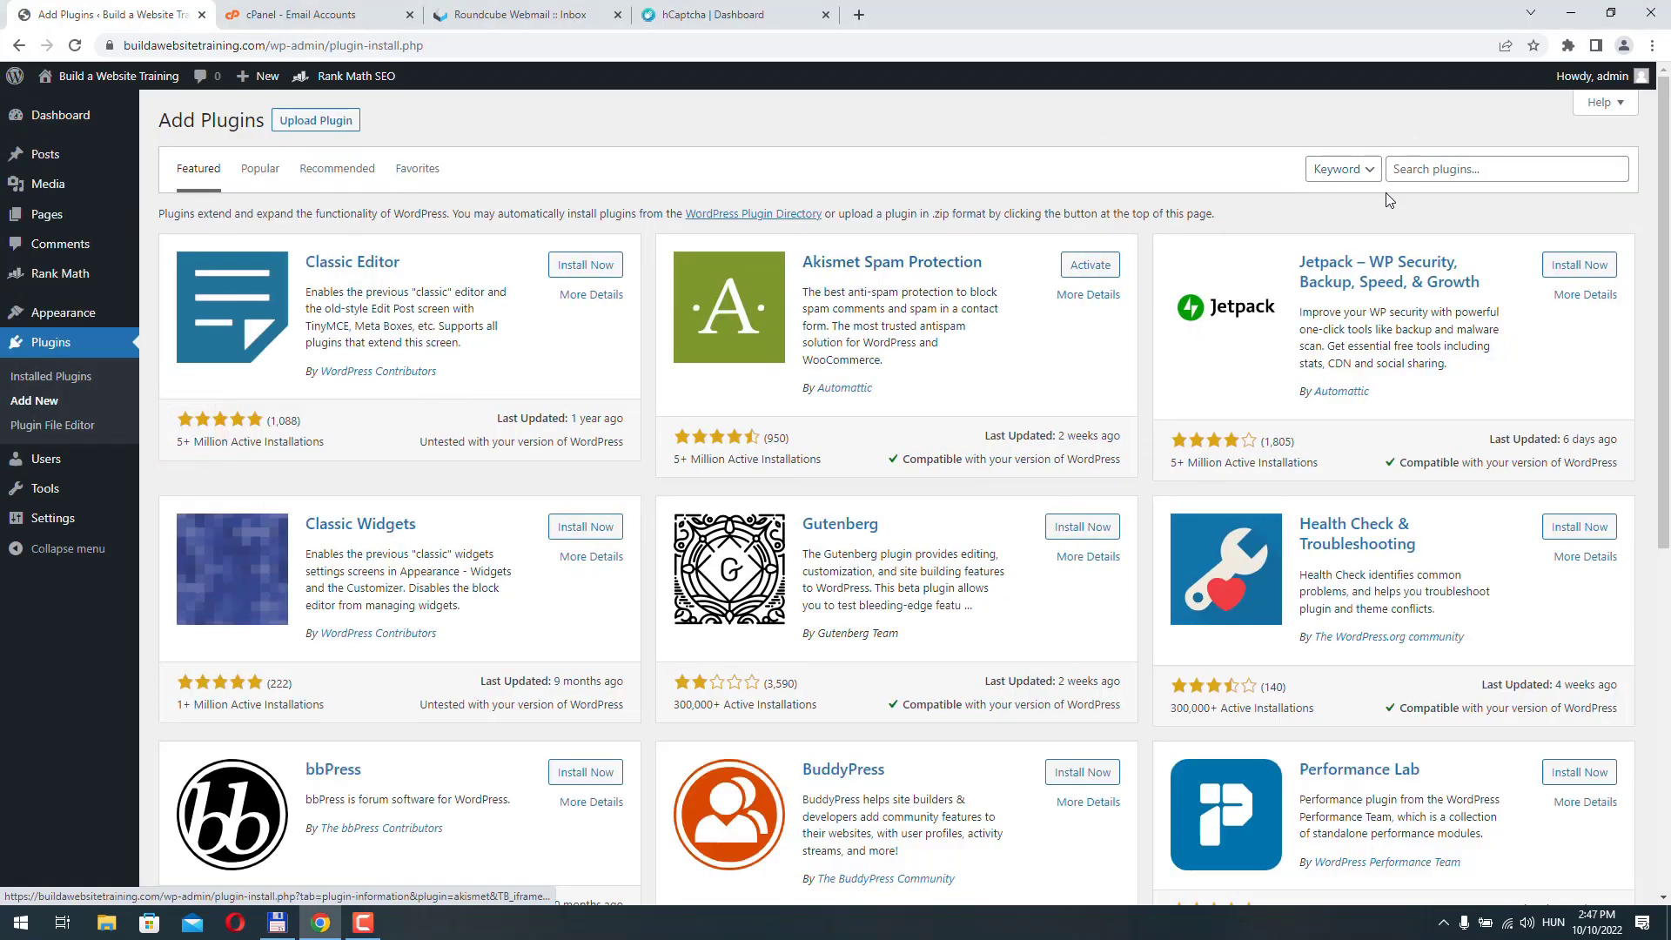
left_click(1451, 168)
type("contact")
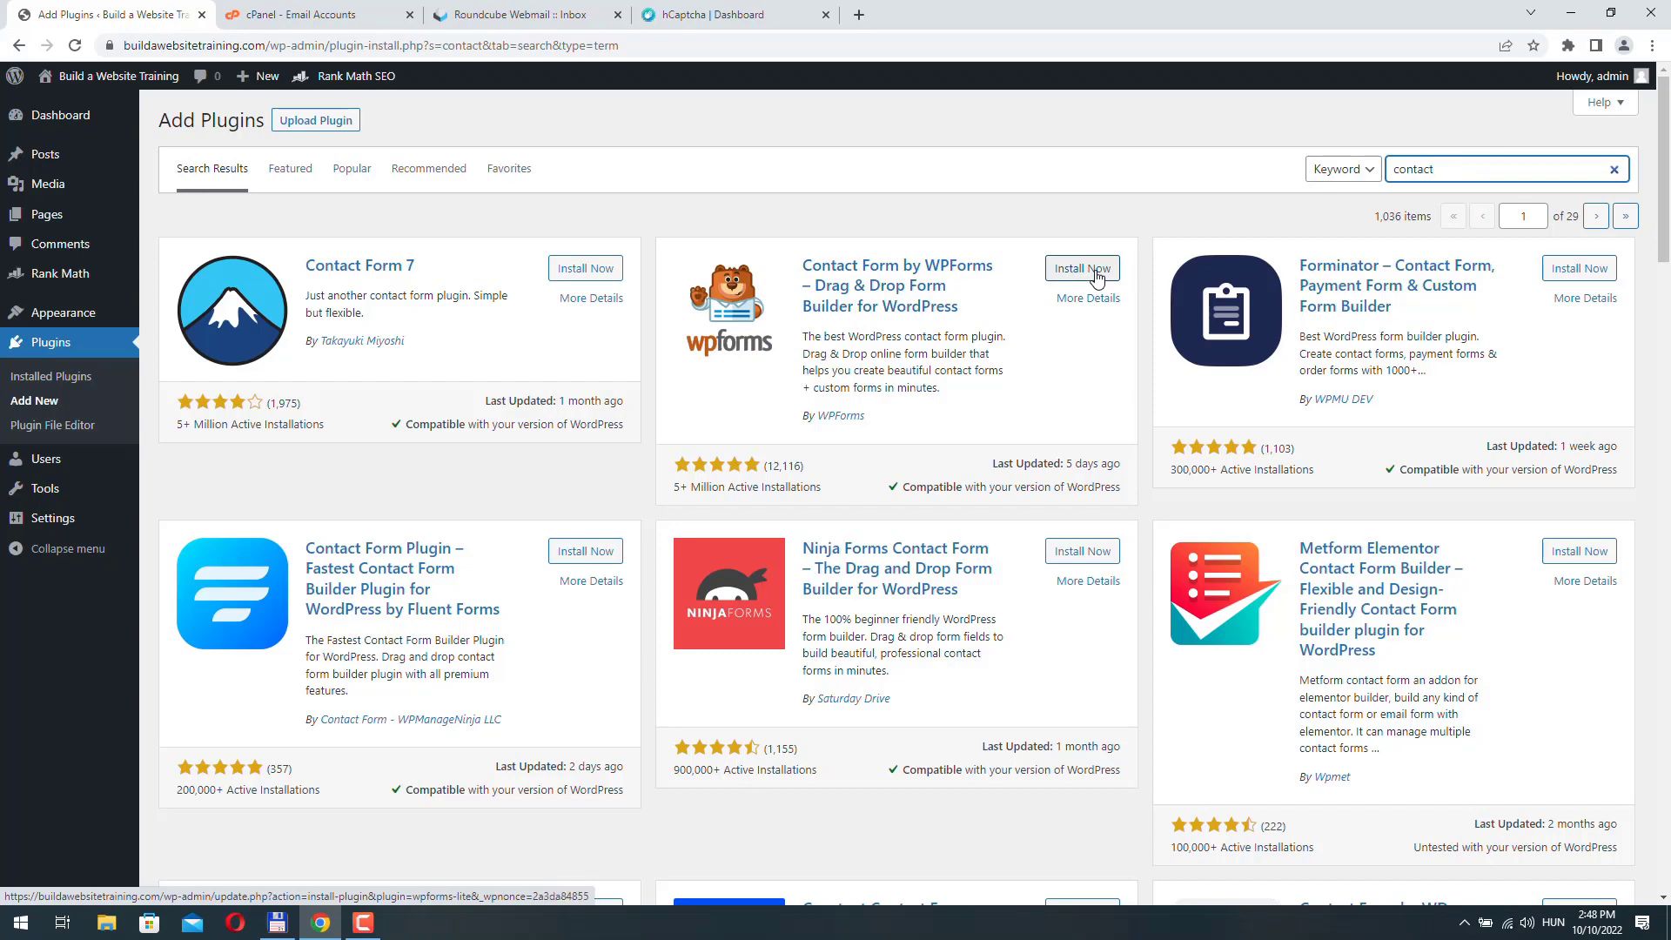
left_click(1095, 275)
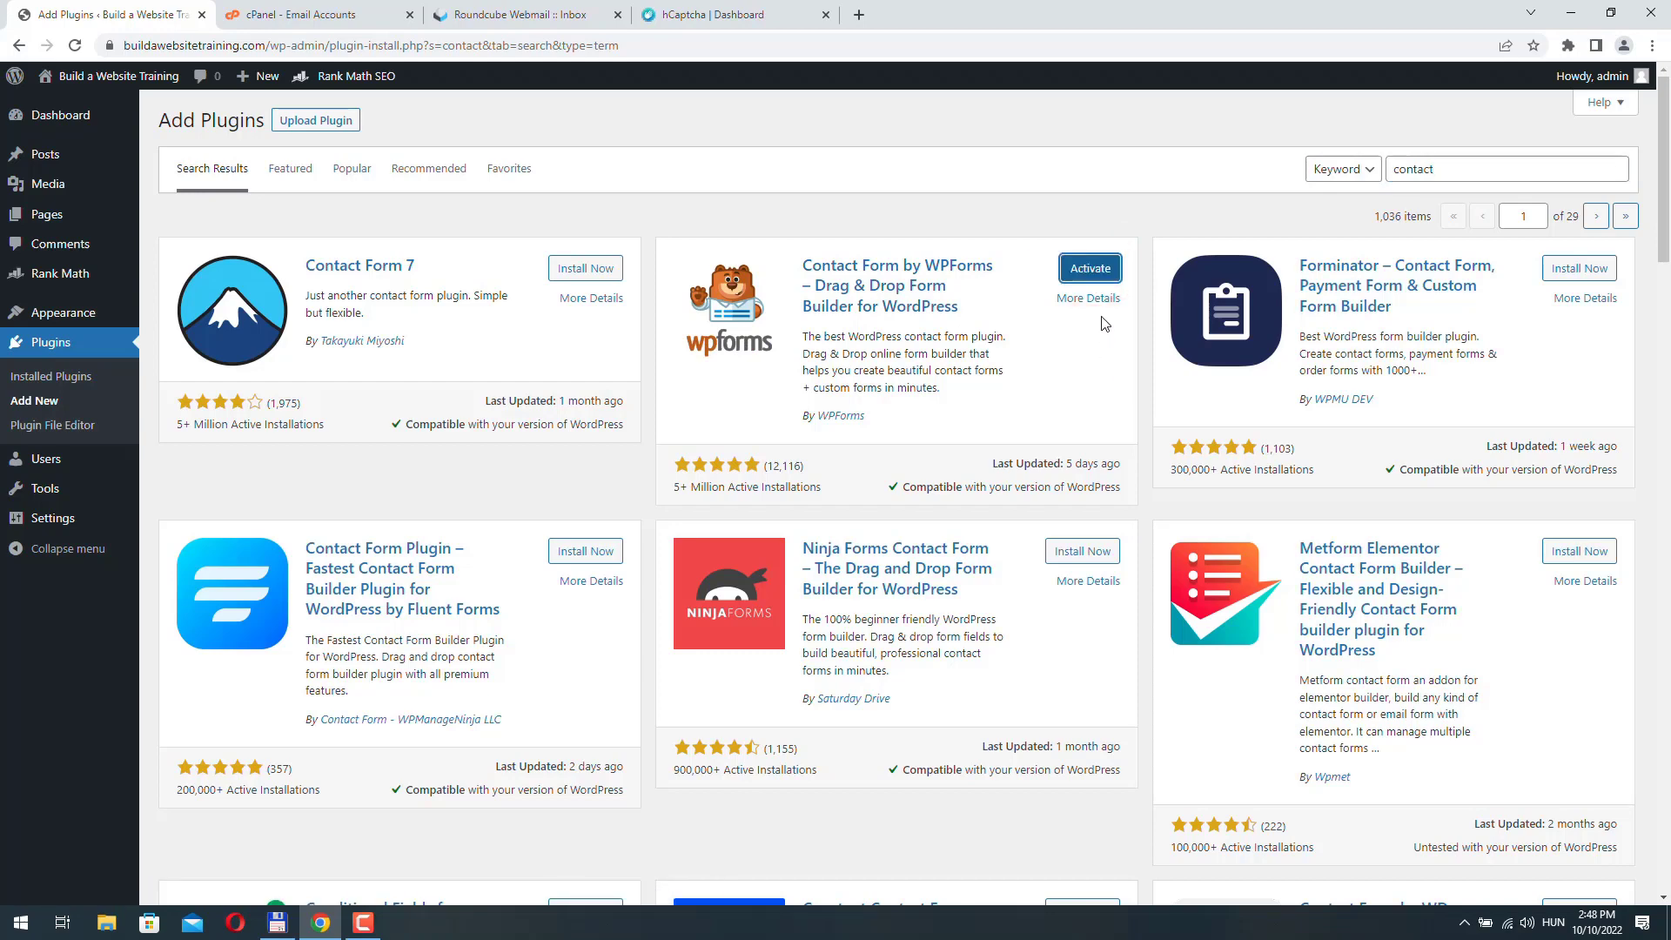
left_click(1095, 276)
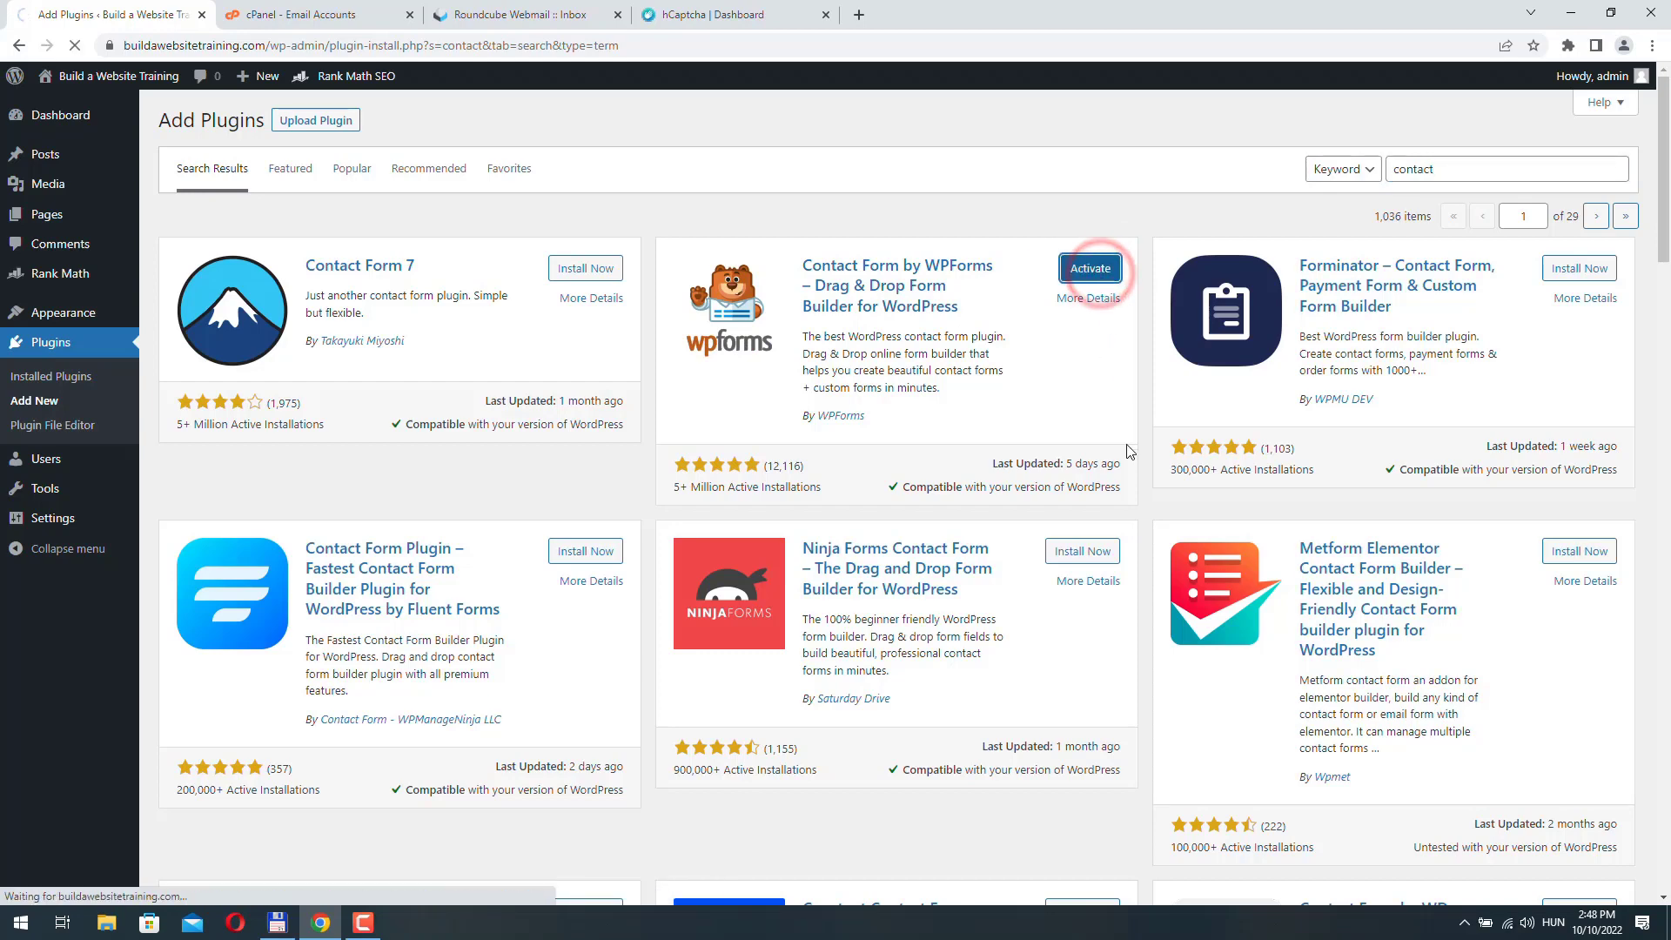
scroll(1314, 549, "down", 2)
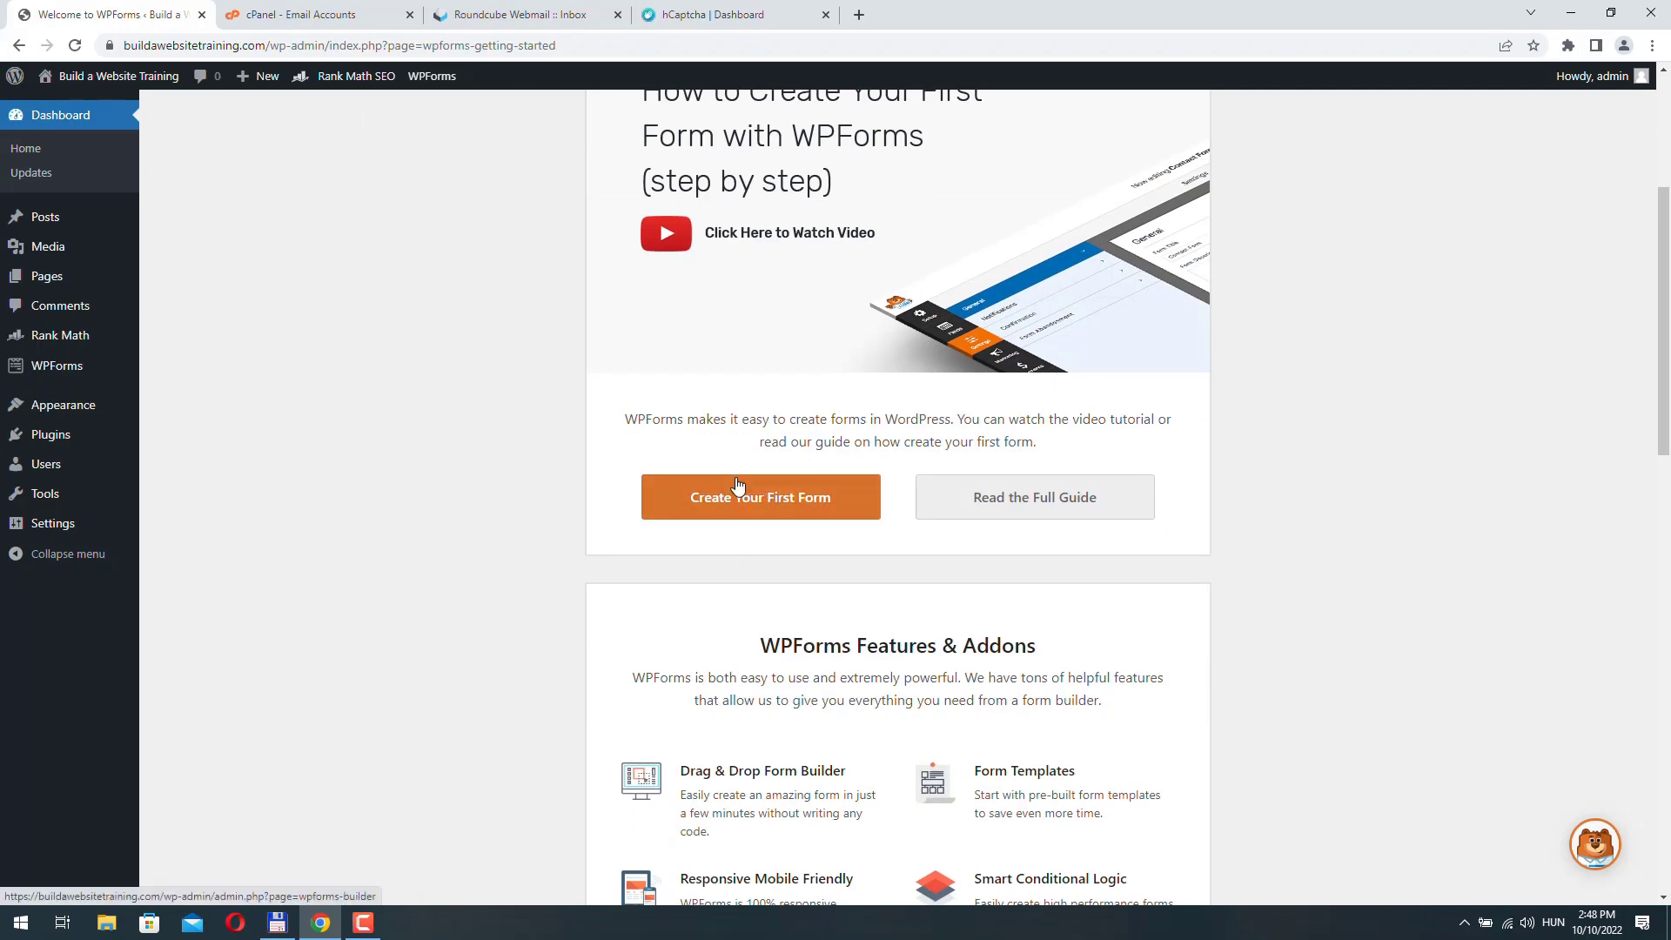
scroll(548, 484, "up", 3)
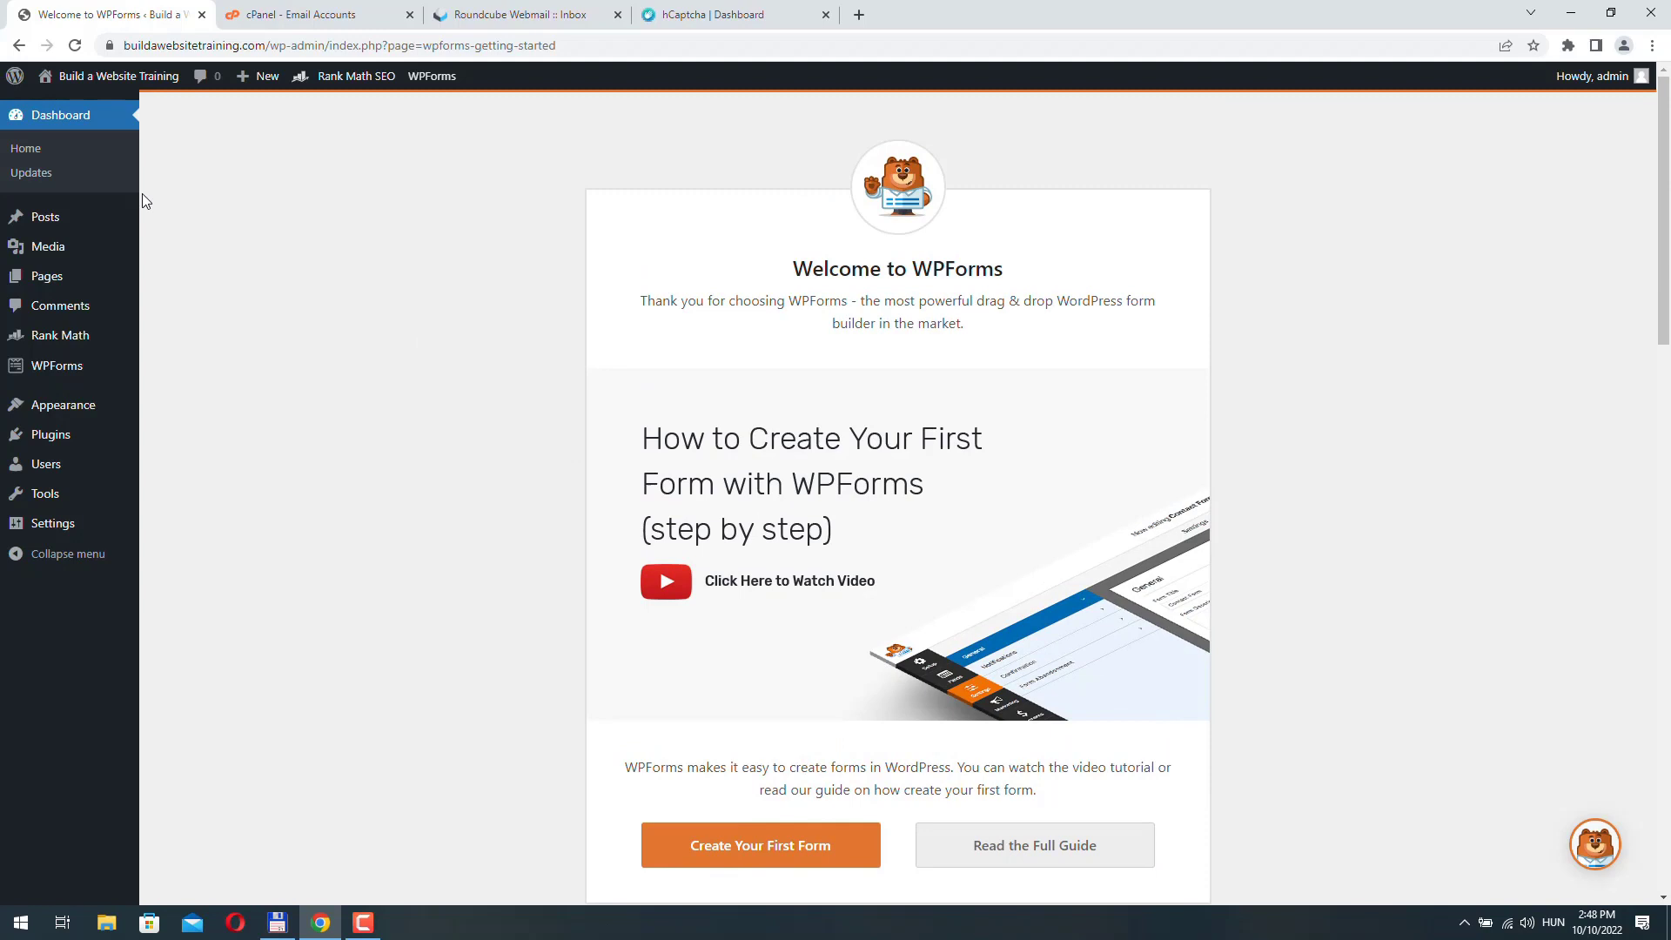
mouse_move(56, 366)
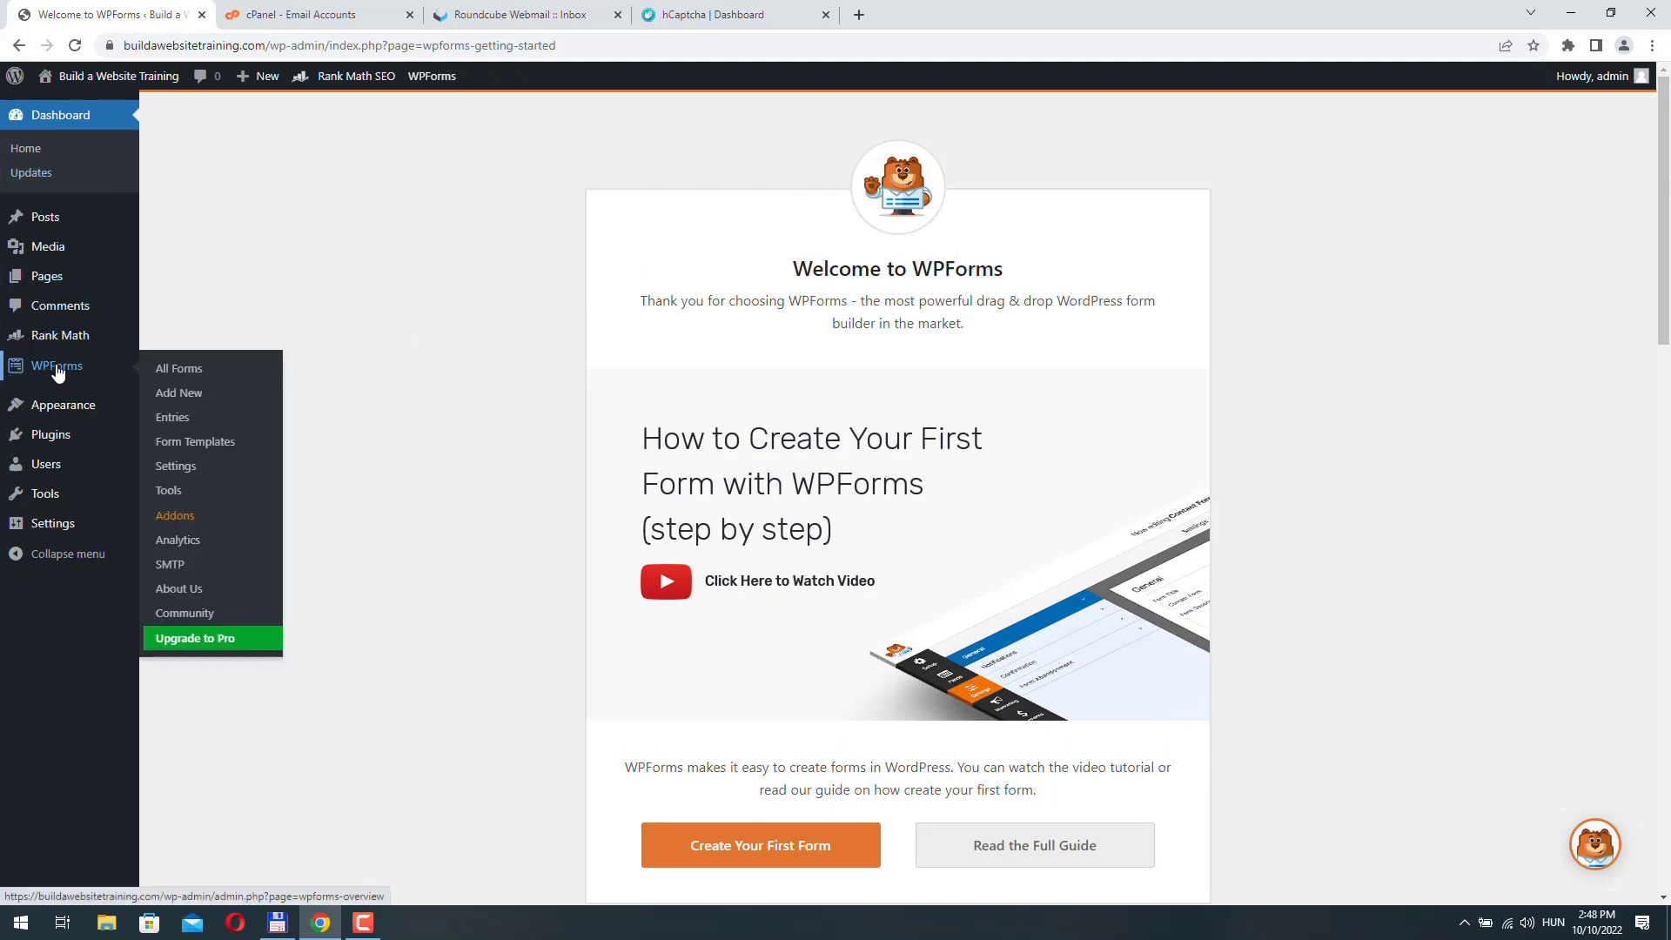
Review the WPForms General and Email settings tabs
left_click(181, 469)
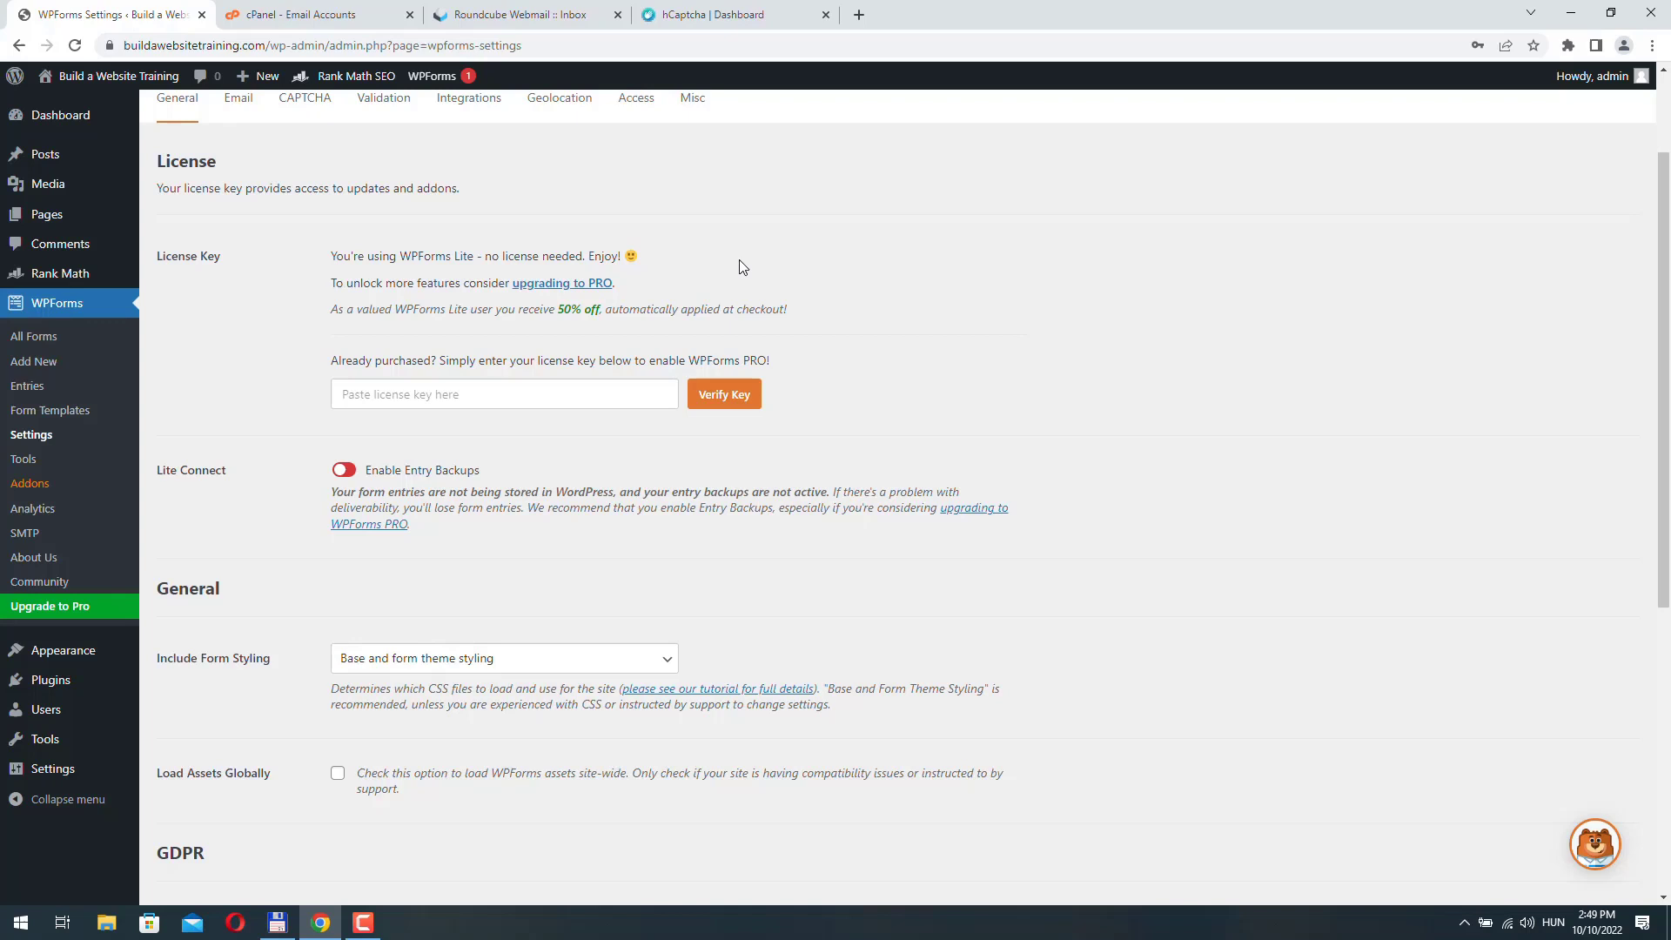
scroll(740, 266, "down", 5)
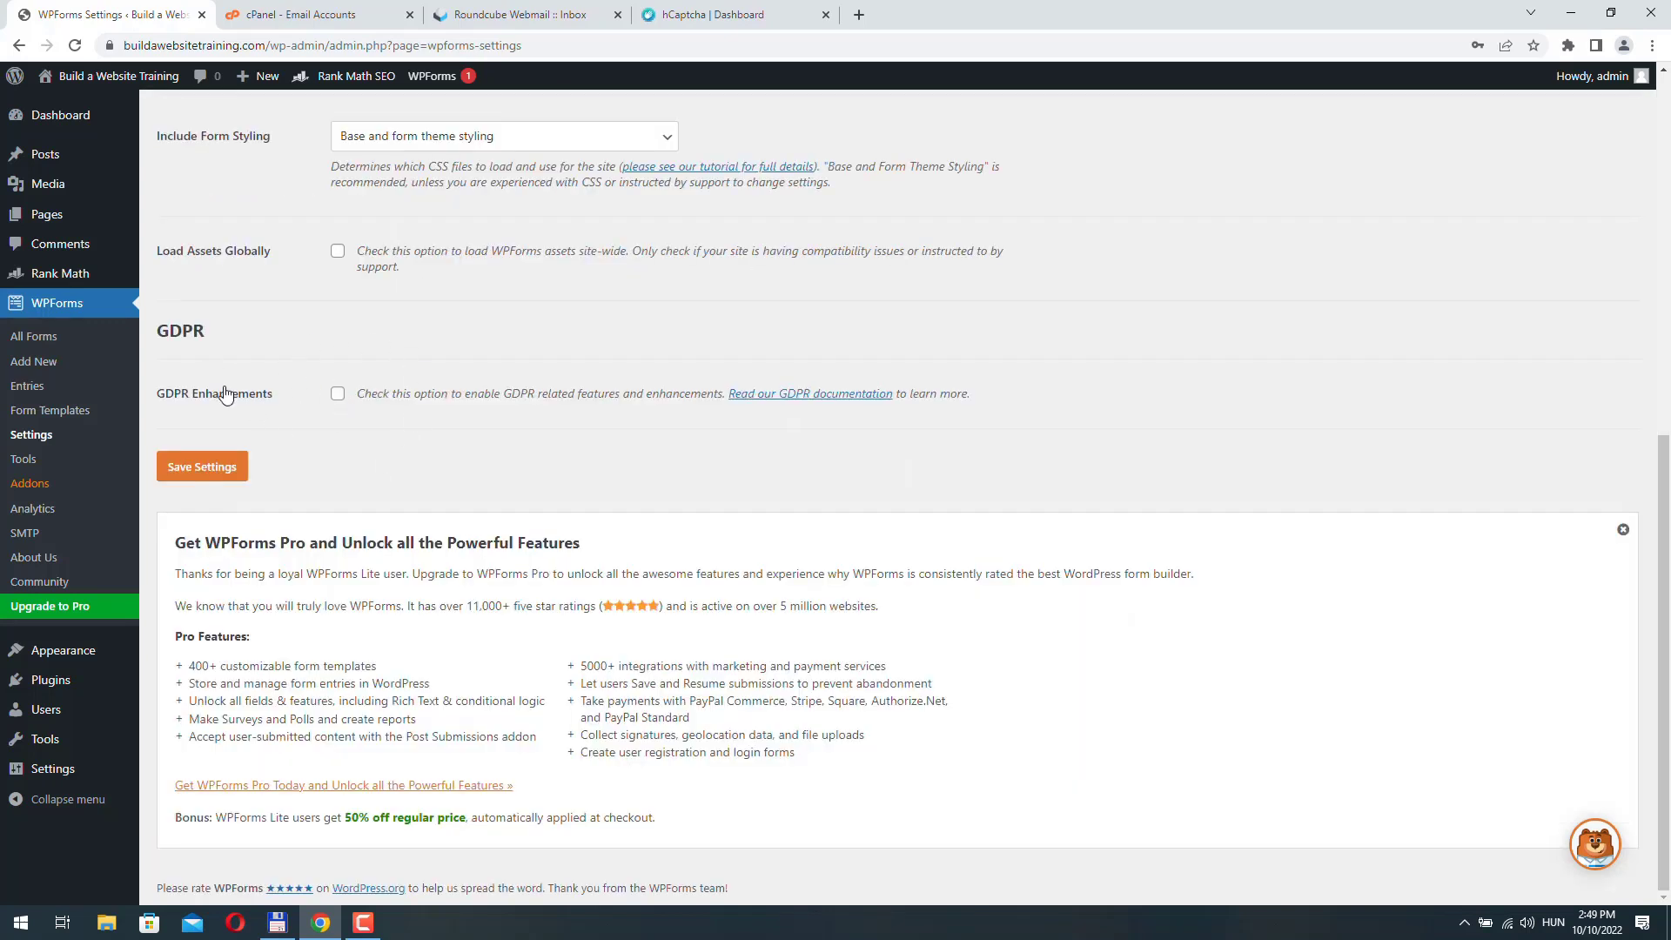
scroll(437, 462, "up", 1)
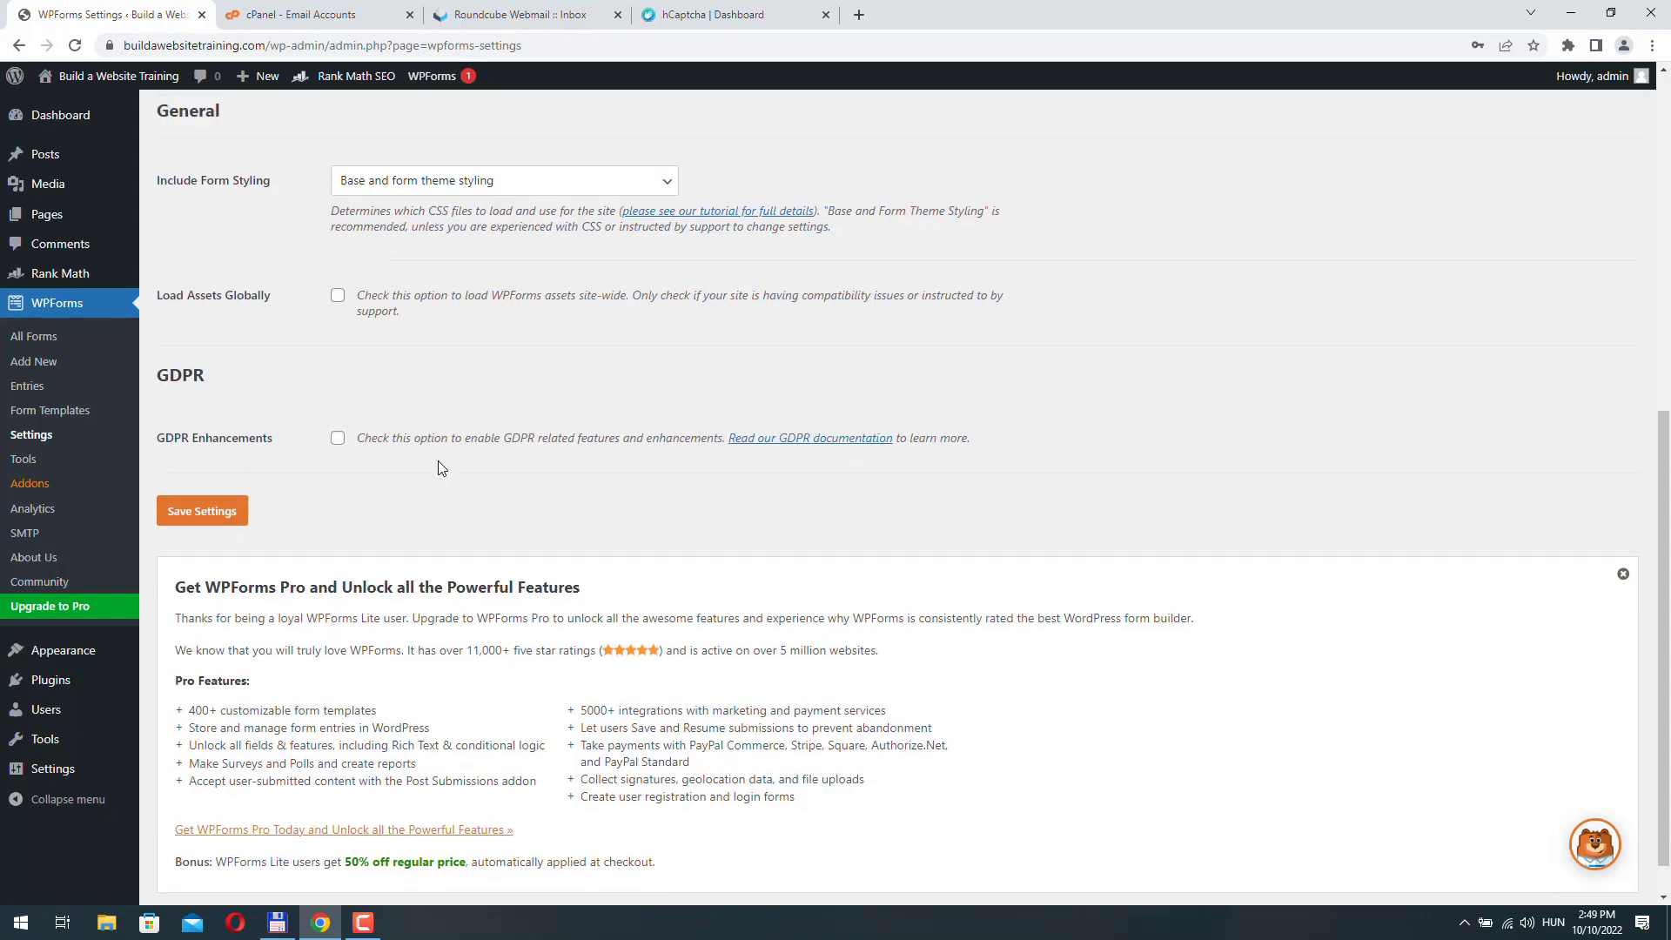
scroll(437, 461, "up", 4)
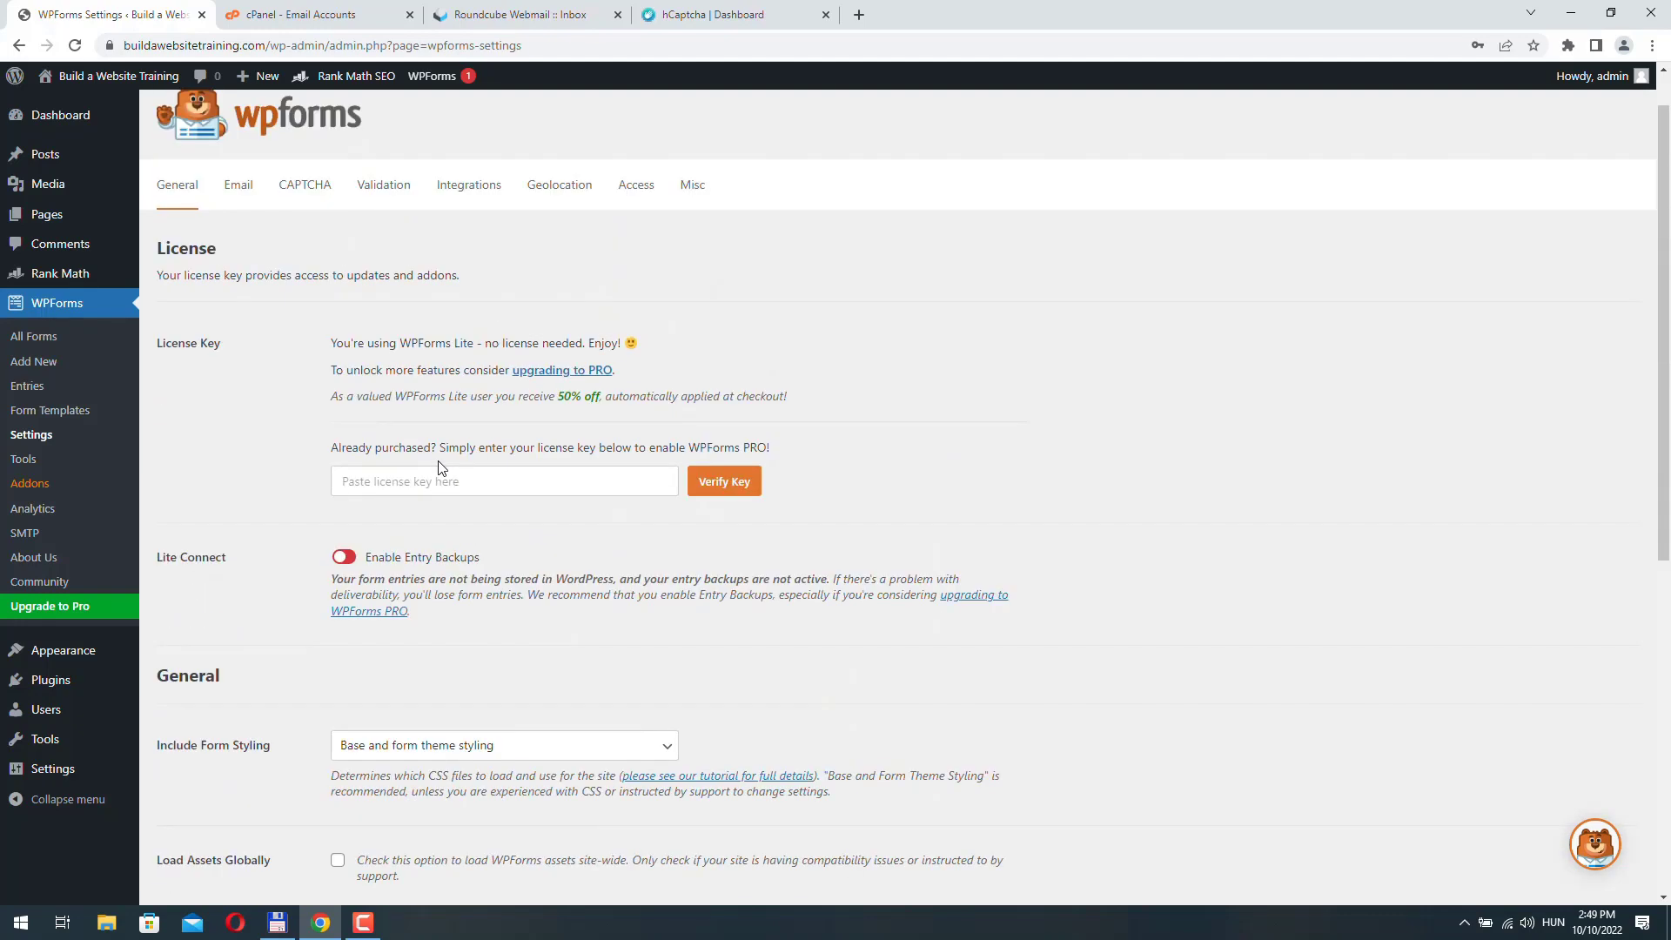
left_click(238, 191)
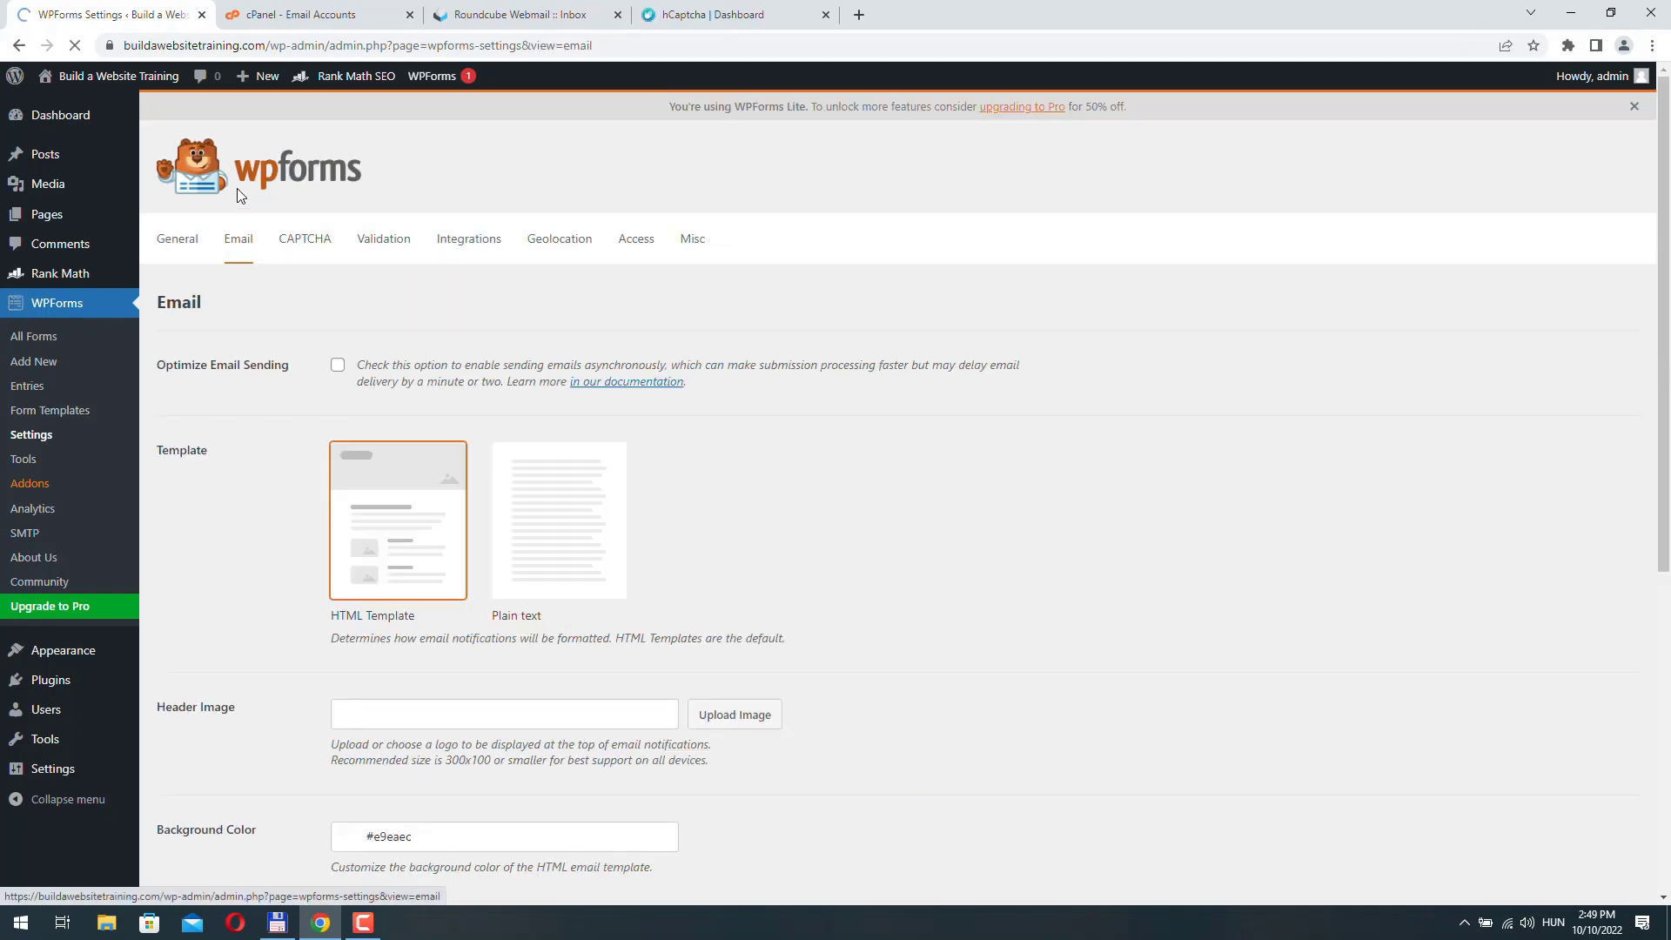
scroll(809, 398, "down", 1)
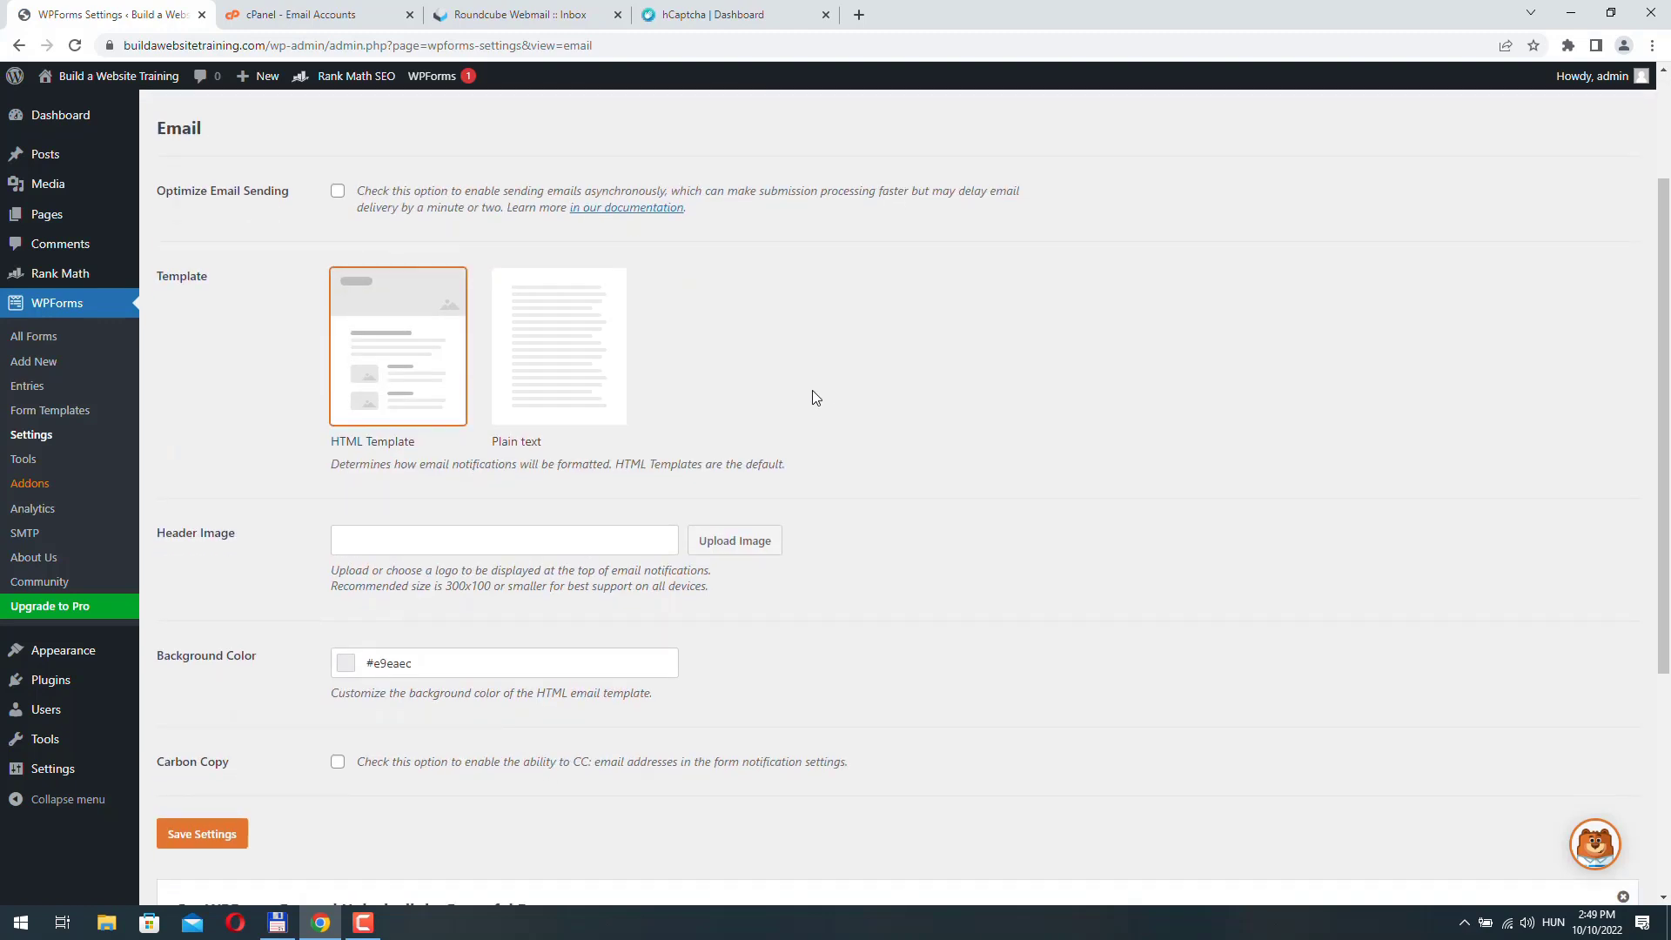
scroll(810, 398, "down", 2)
scroll(823, 394, "down", 1)
scroll(378, 401, "up", 2)
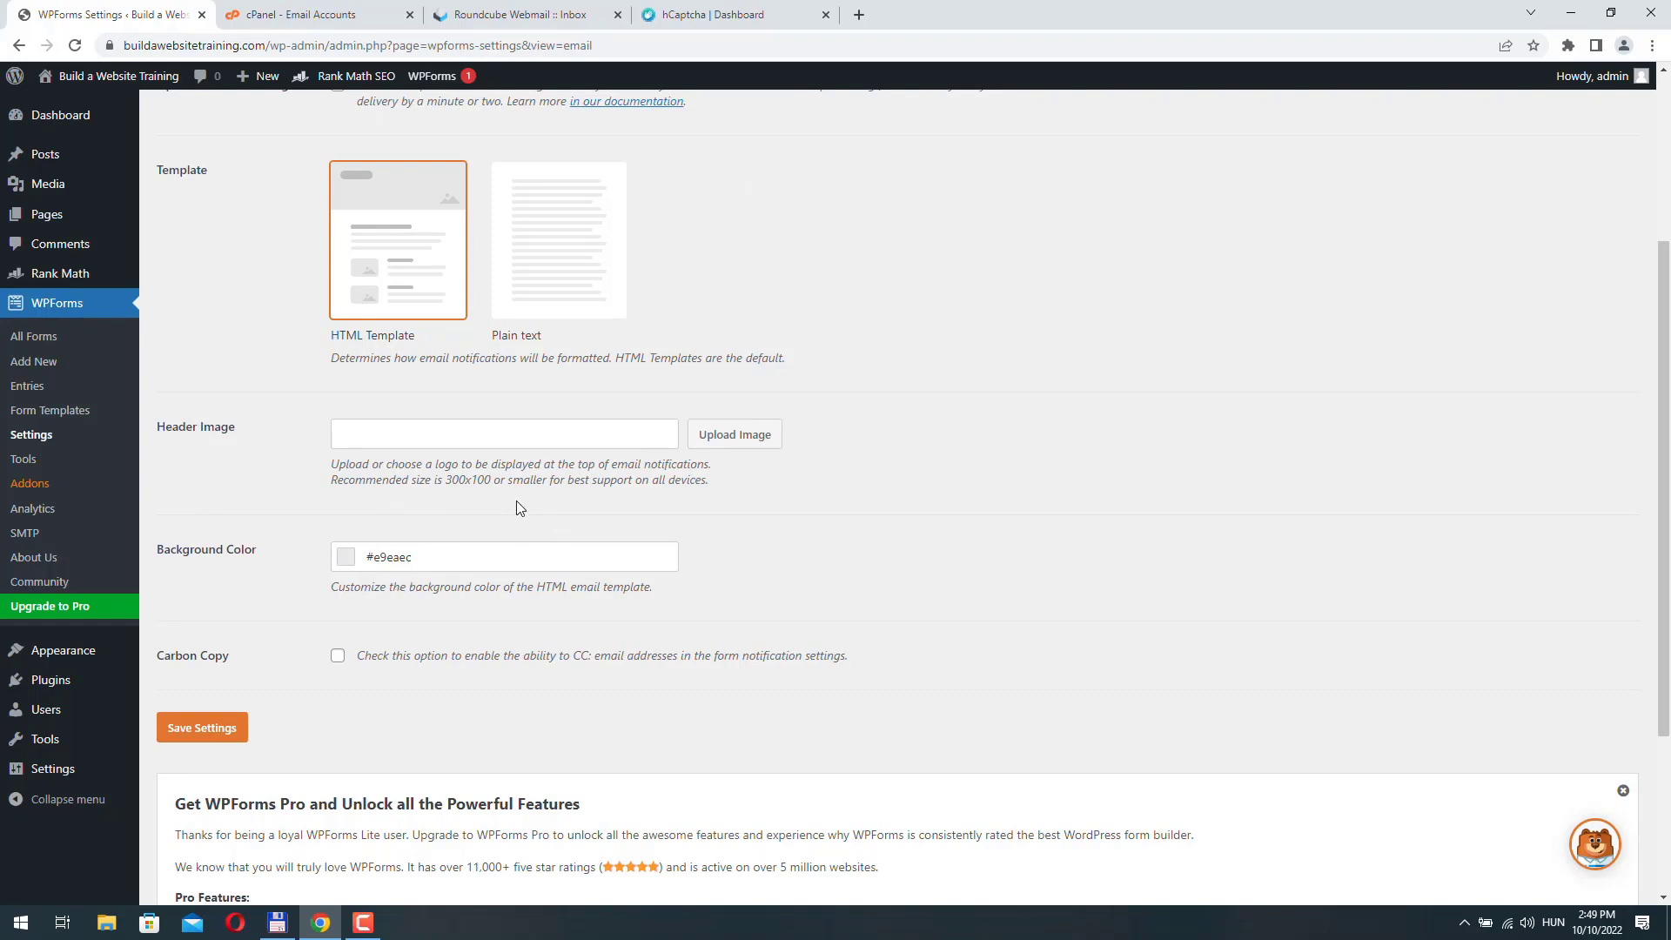
scroll(516, 506, "up", 2)
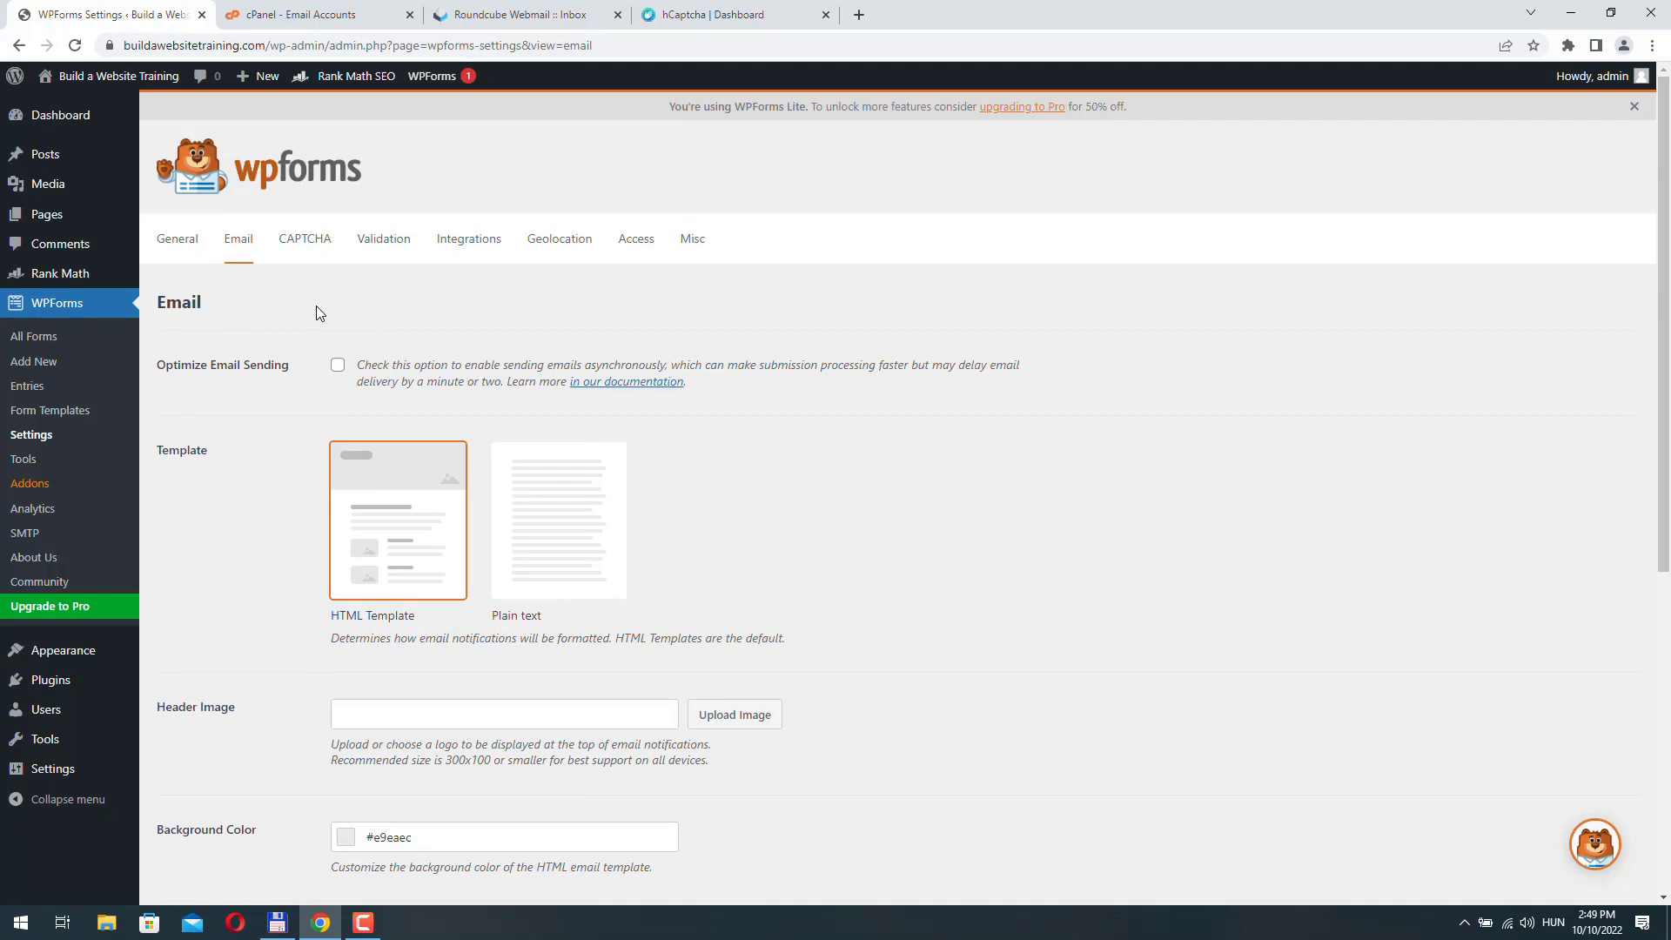
Choose hCaptcha as the CAPTCHA service in WPForms CAPTCHA settings
left_click(304, 245)
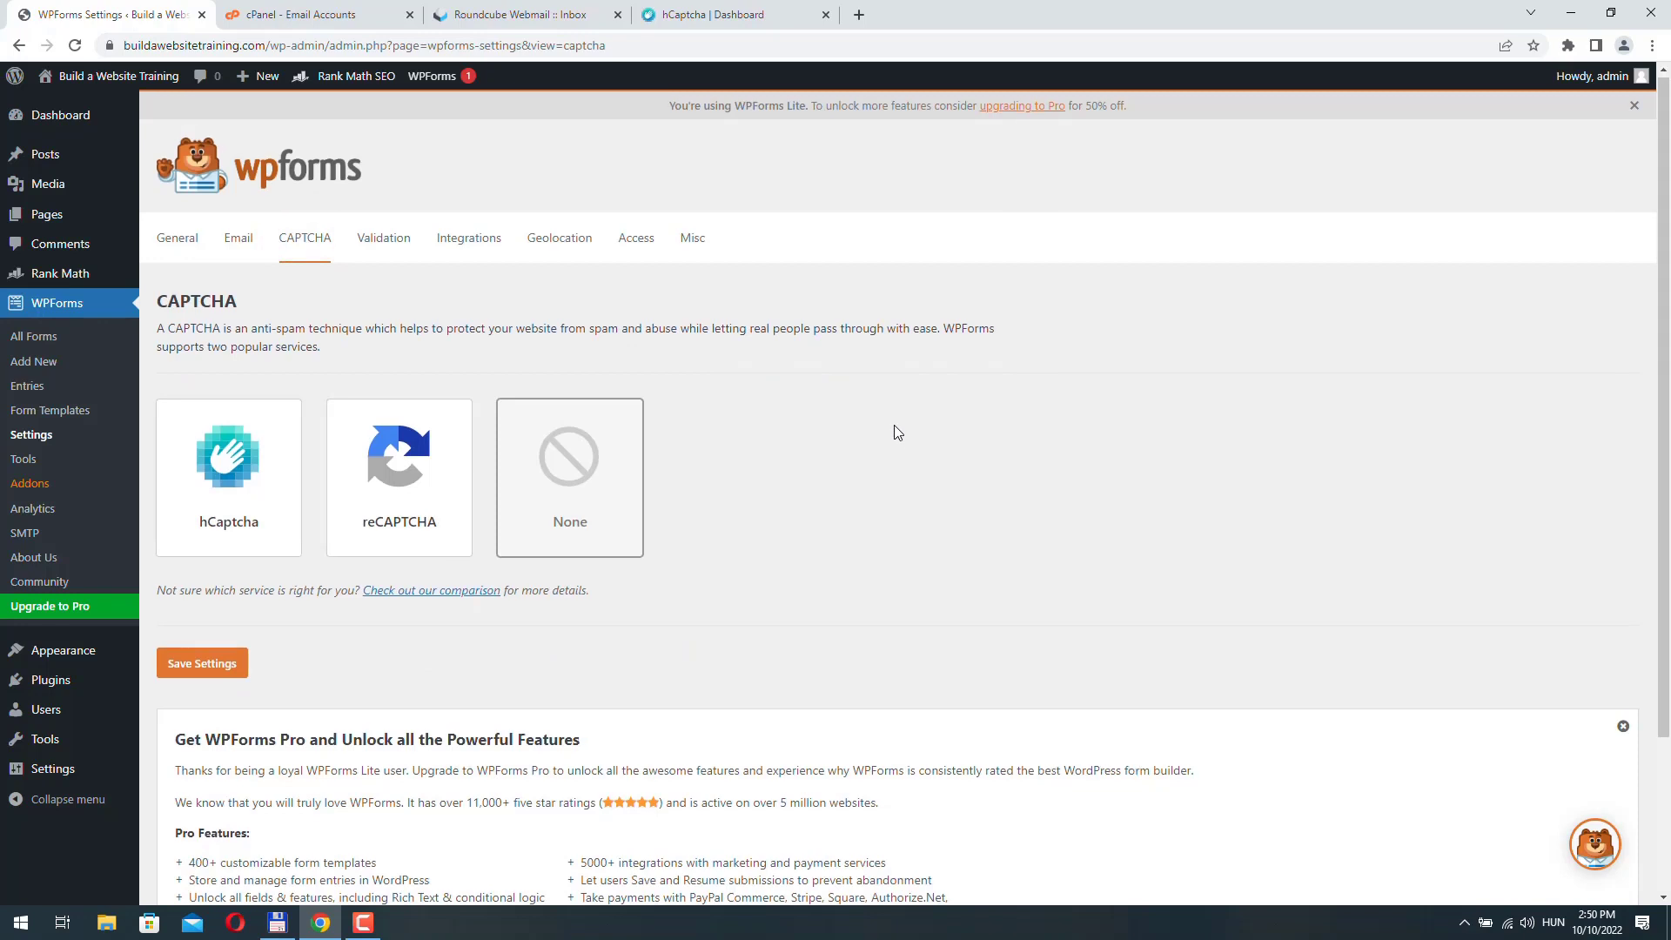
scroll(895, 424, "down", 2)
scroll(895, 424, "up", 2)
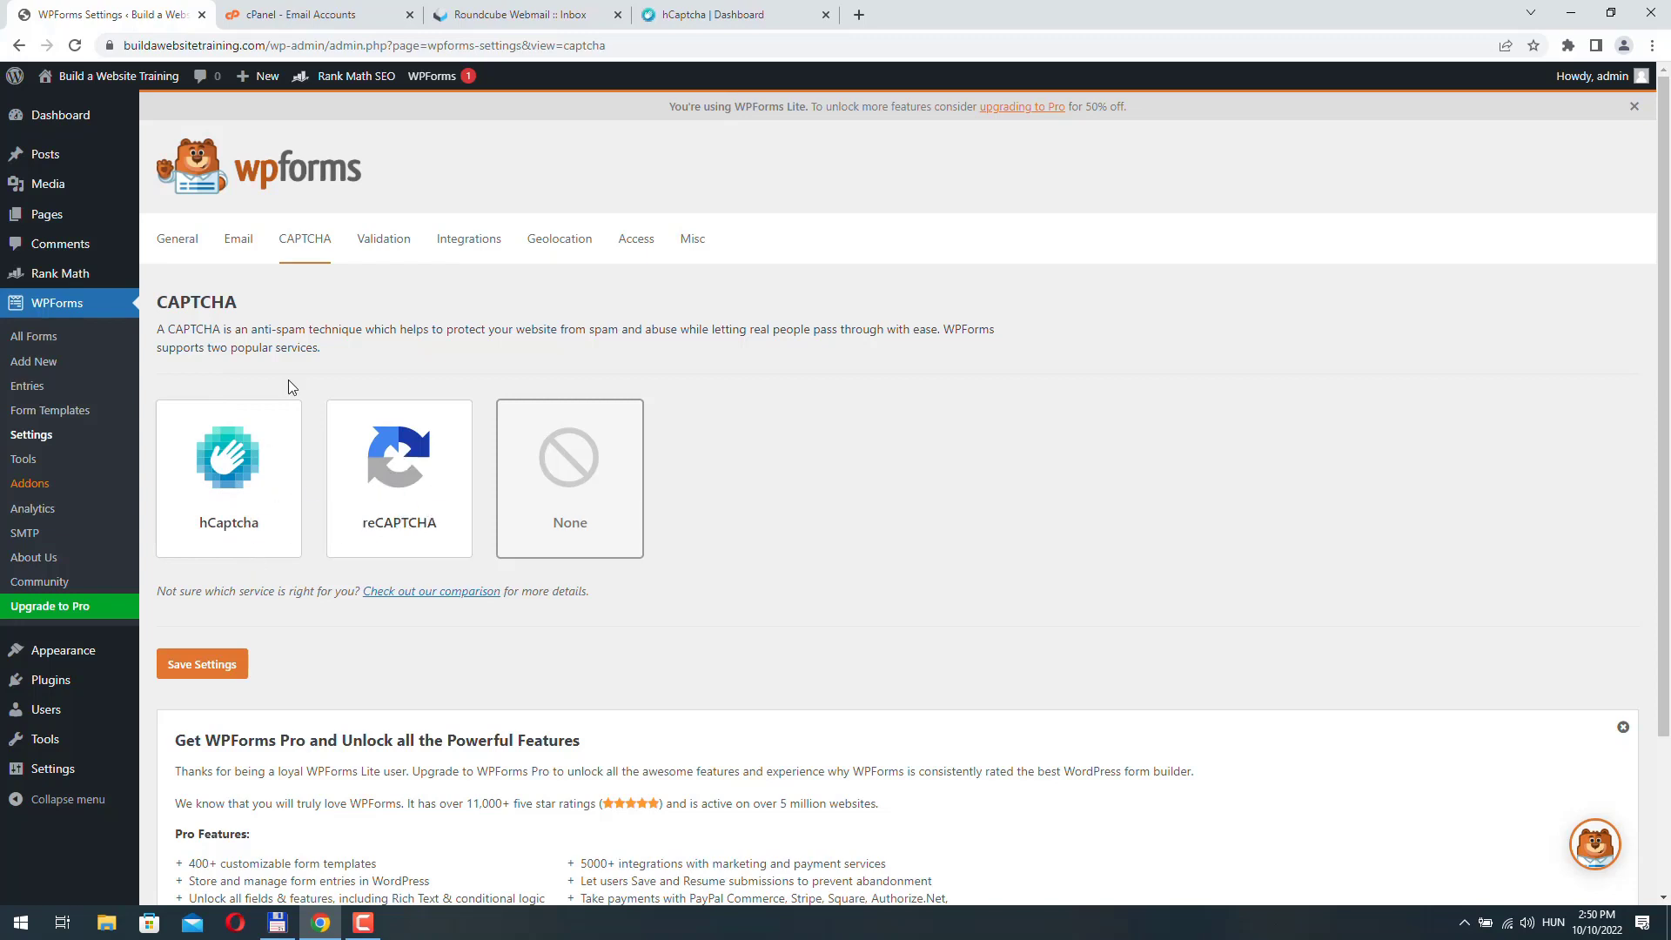
left_click(240, 476)
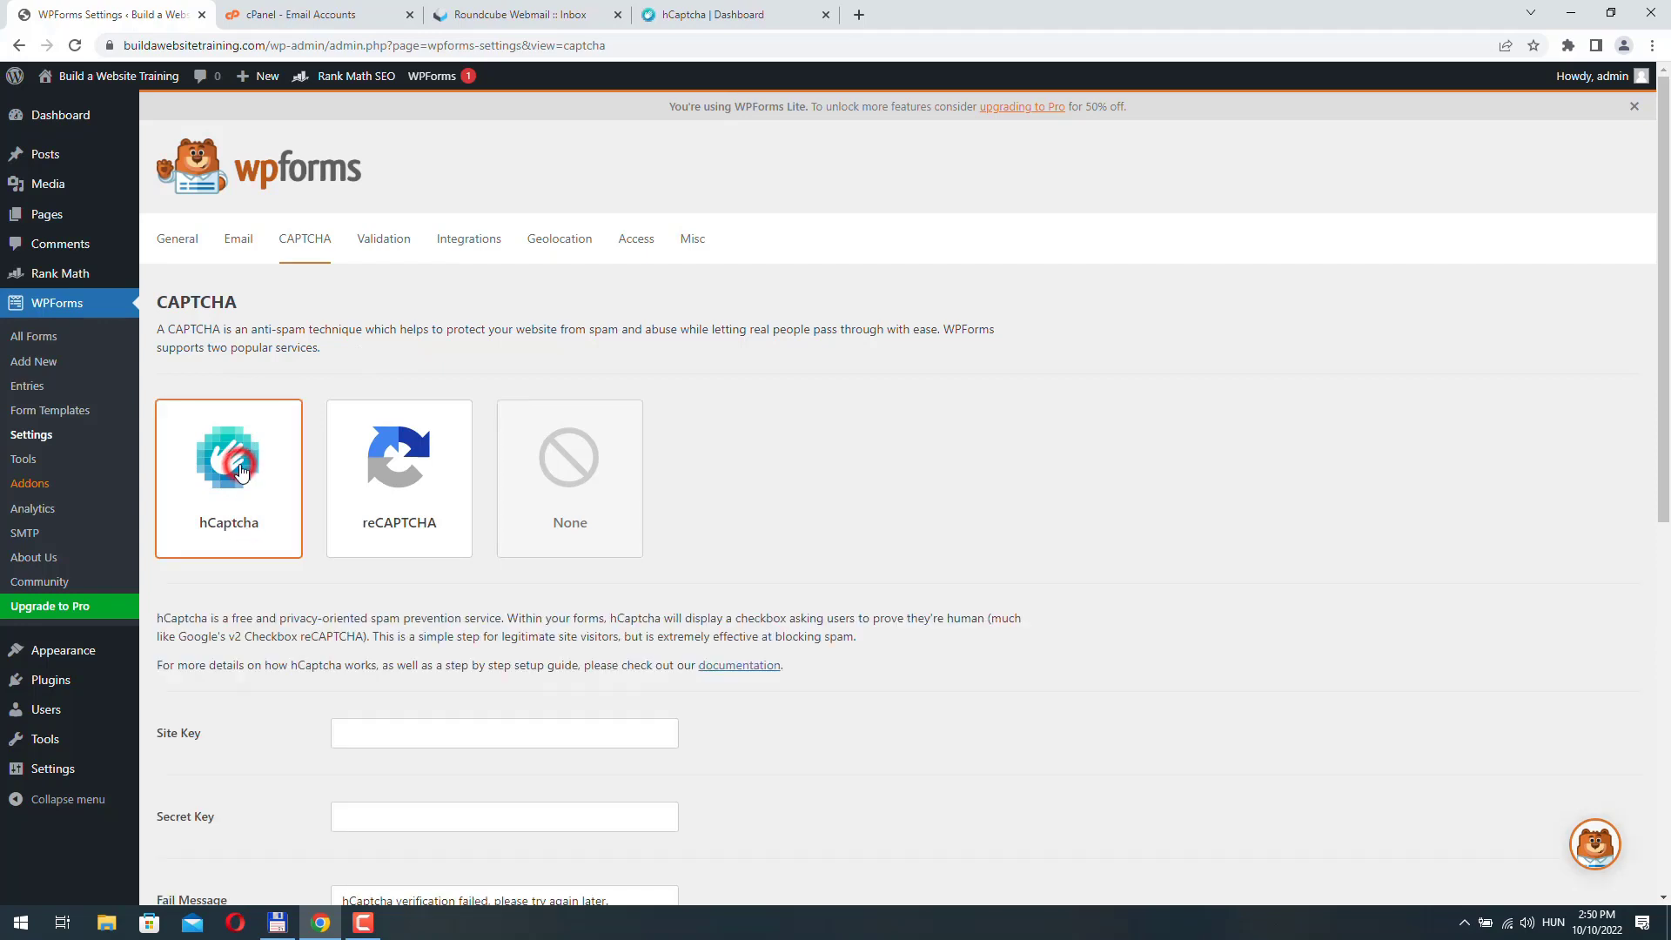
scroll(790, 343, "down", 3)
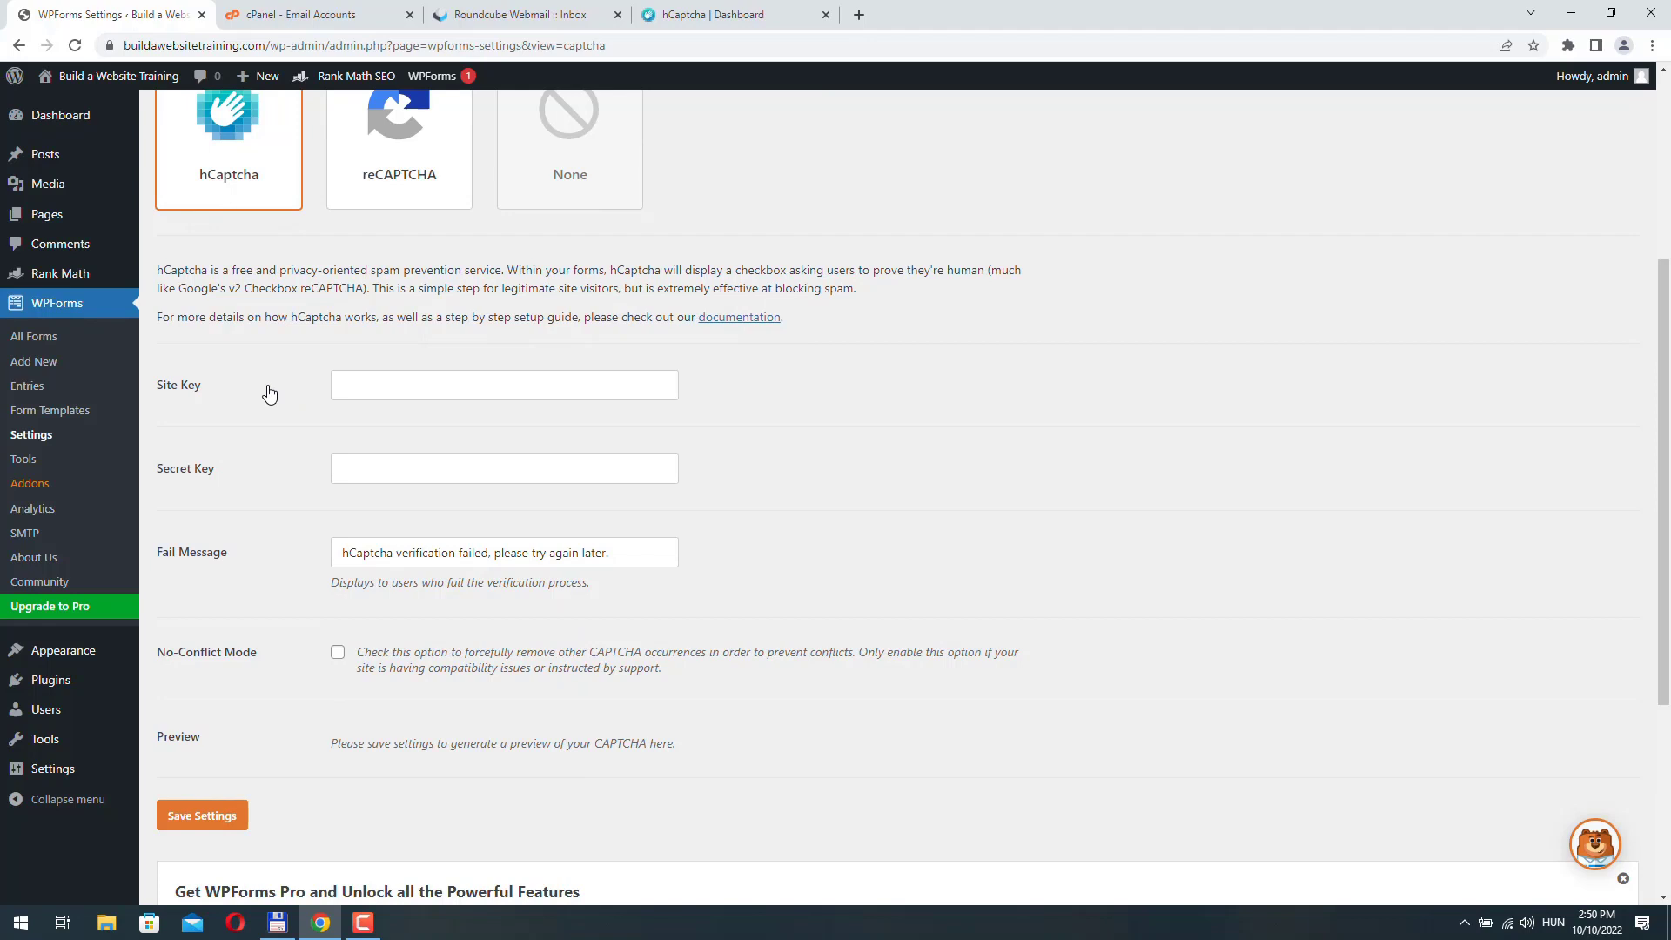
scroll(266, 402, "down", 1)
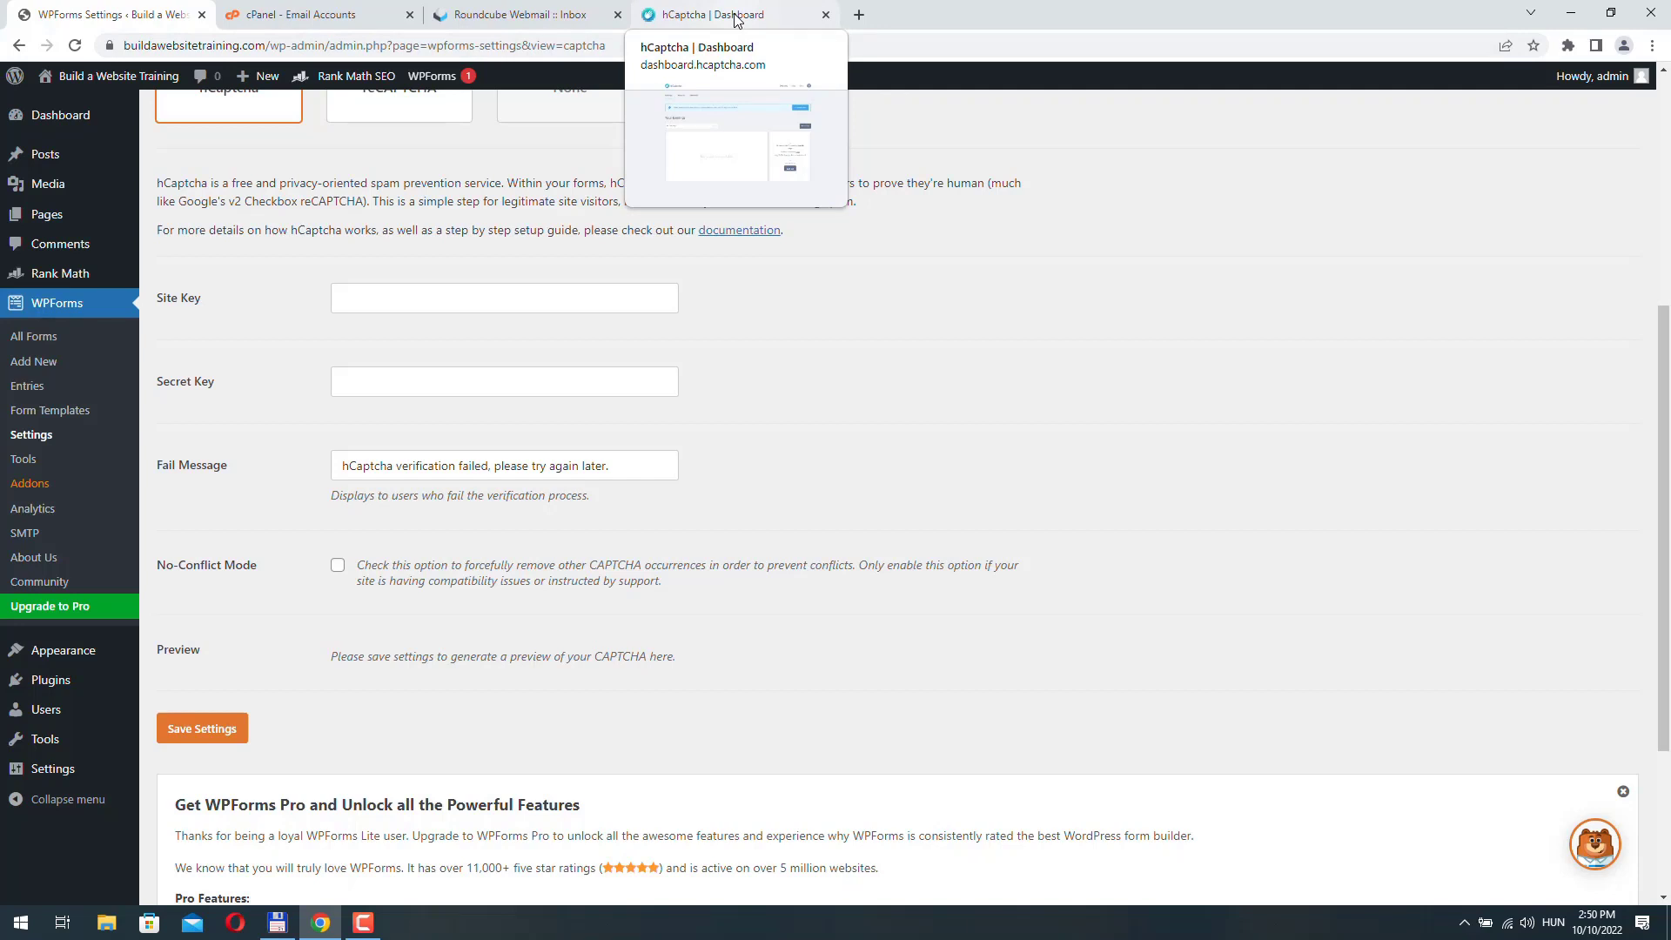
Copy the site's domain from the WordPress address bar
left_click(735, 18)
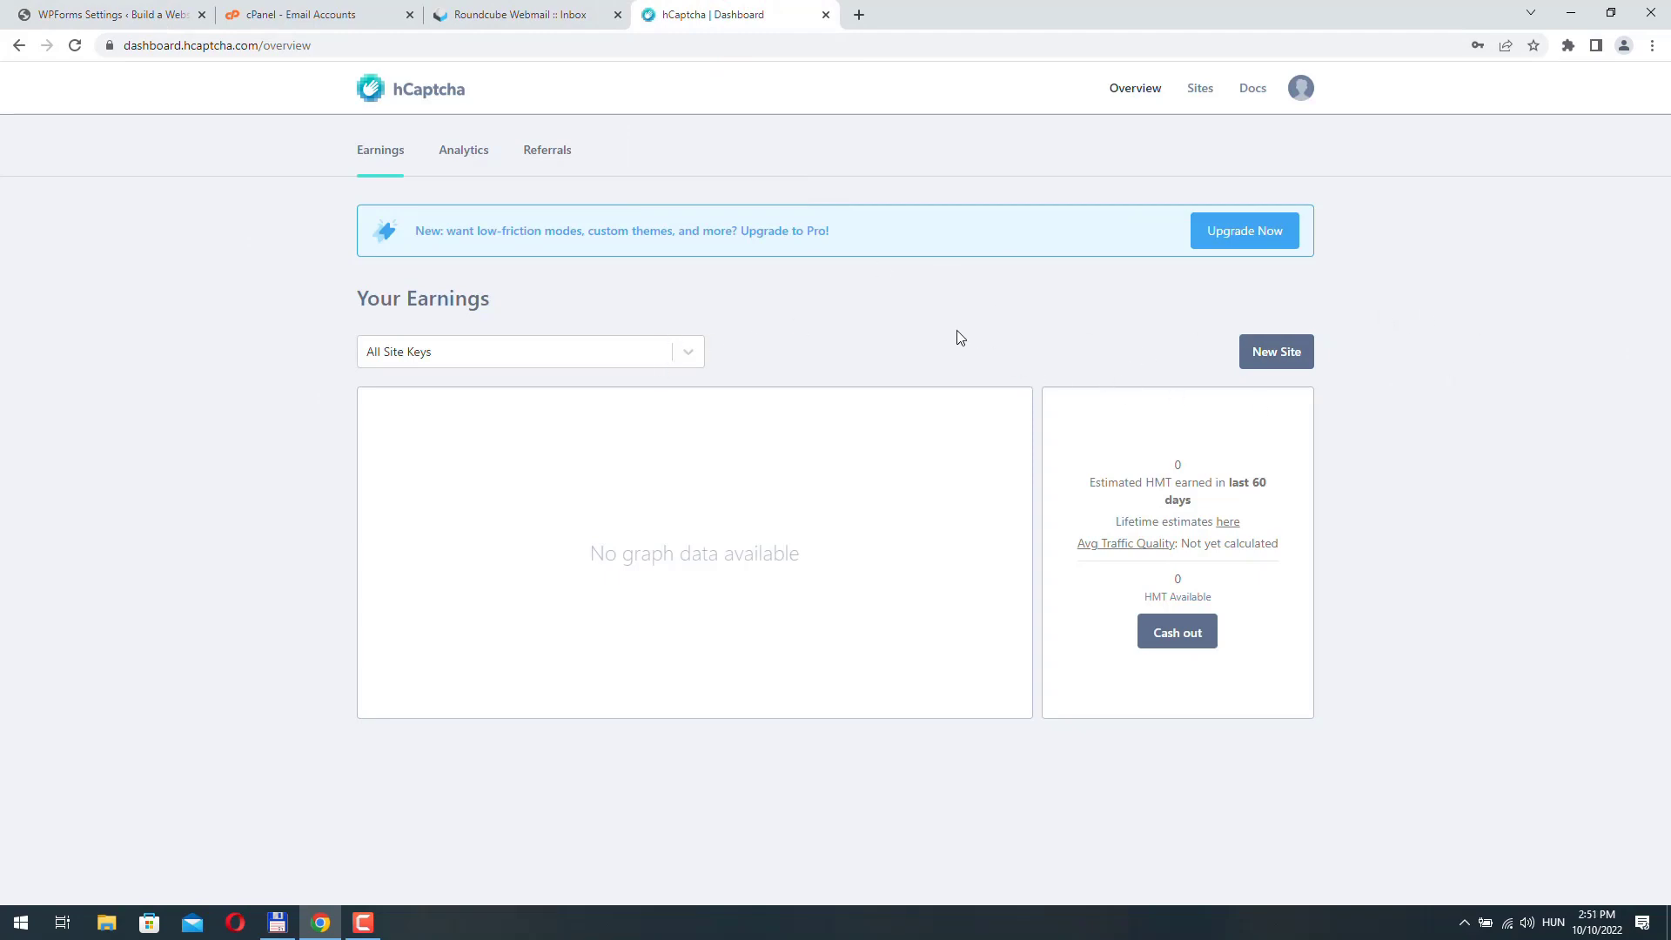
left_click(147, 19)
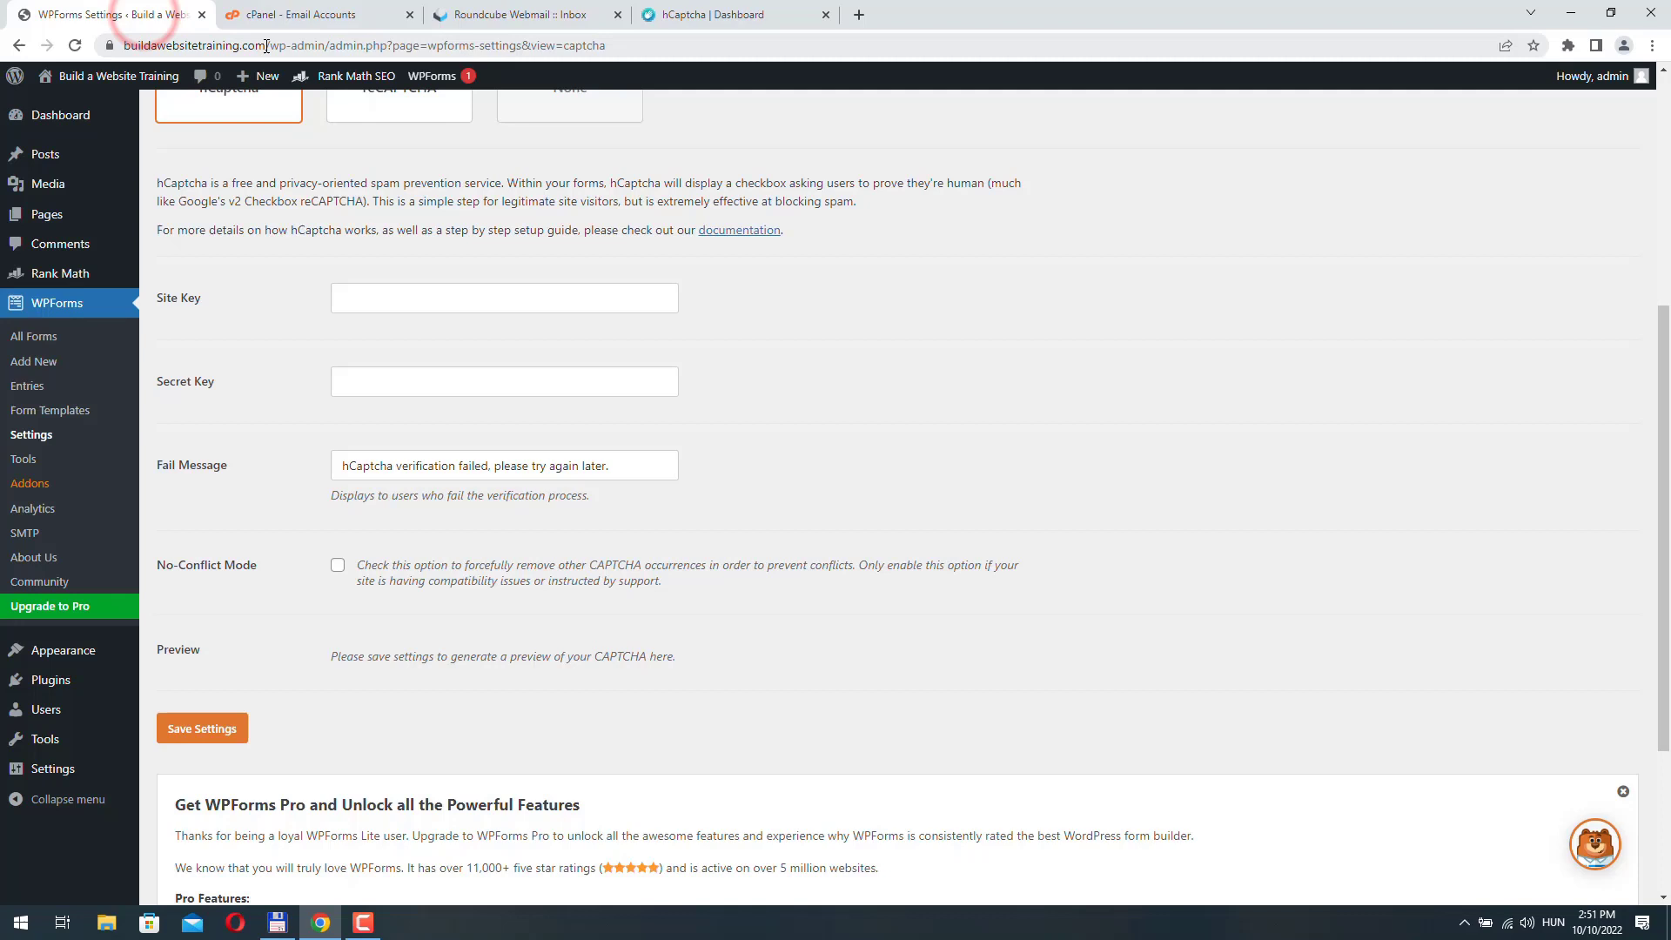
left_click(211, 44)
left_click(265, 45)
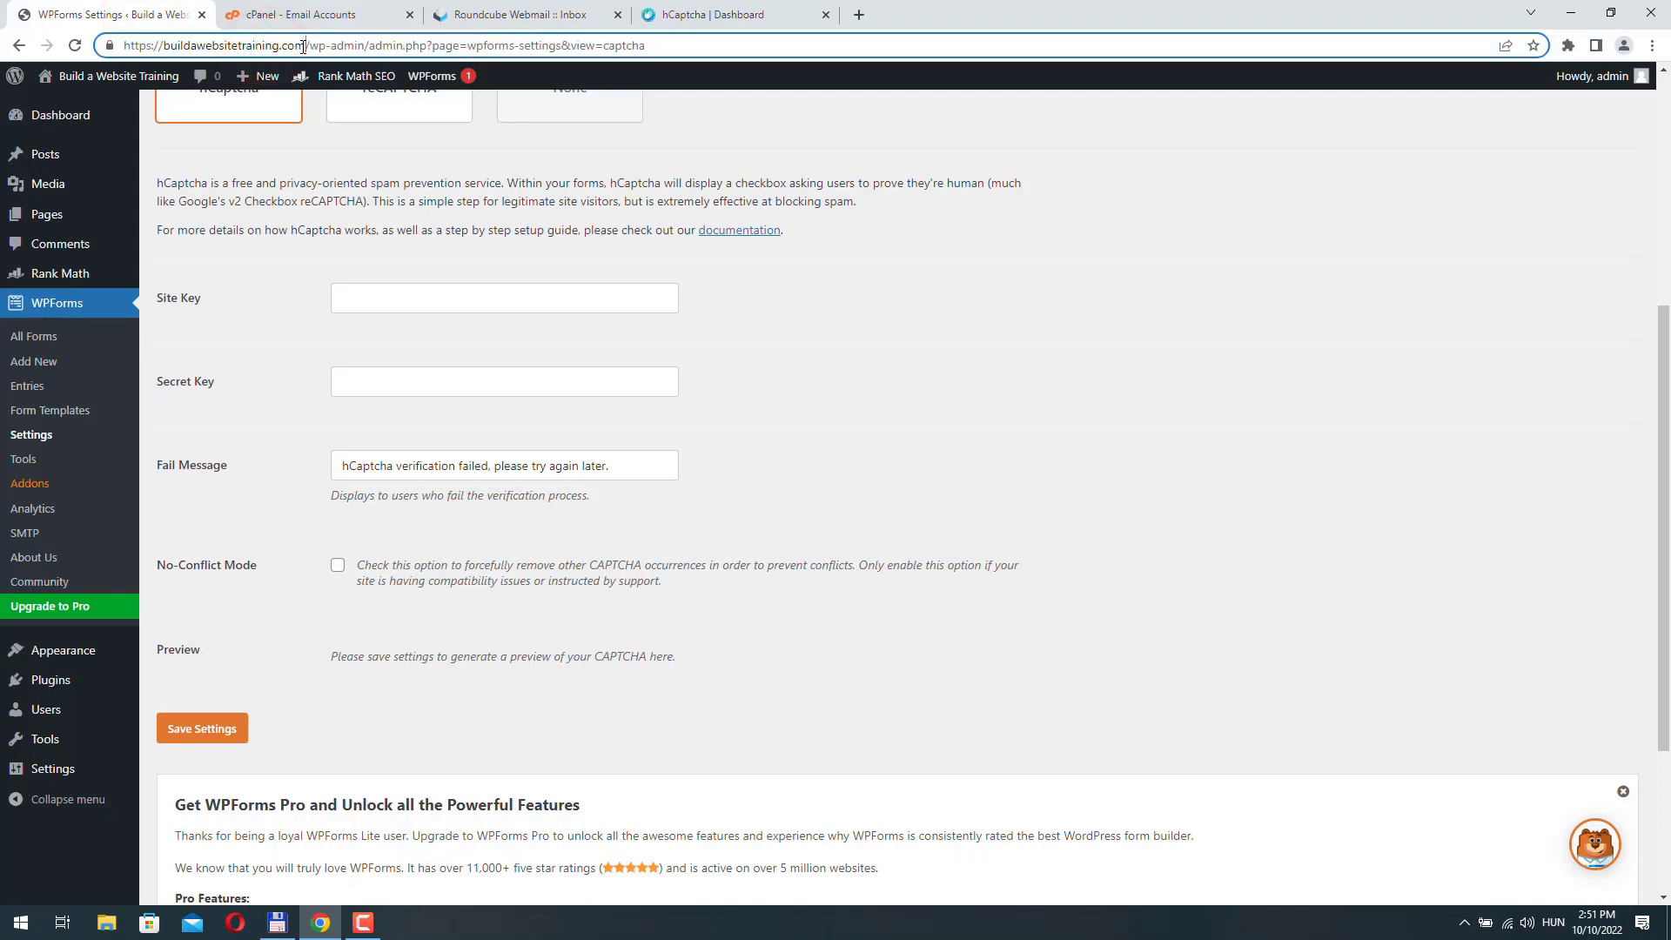
left_click_drag(303, 45, 163, 44)
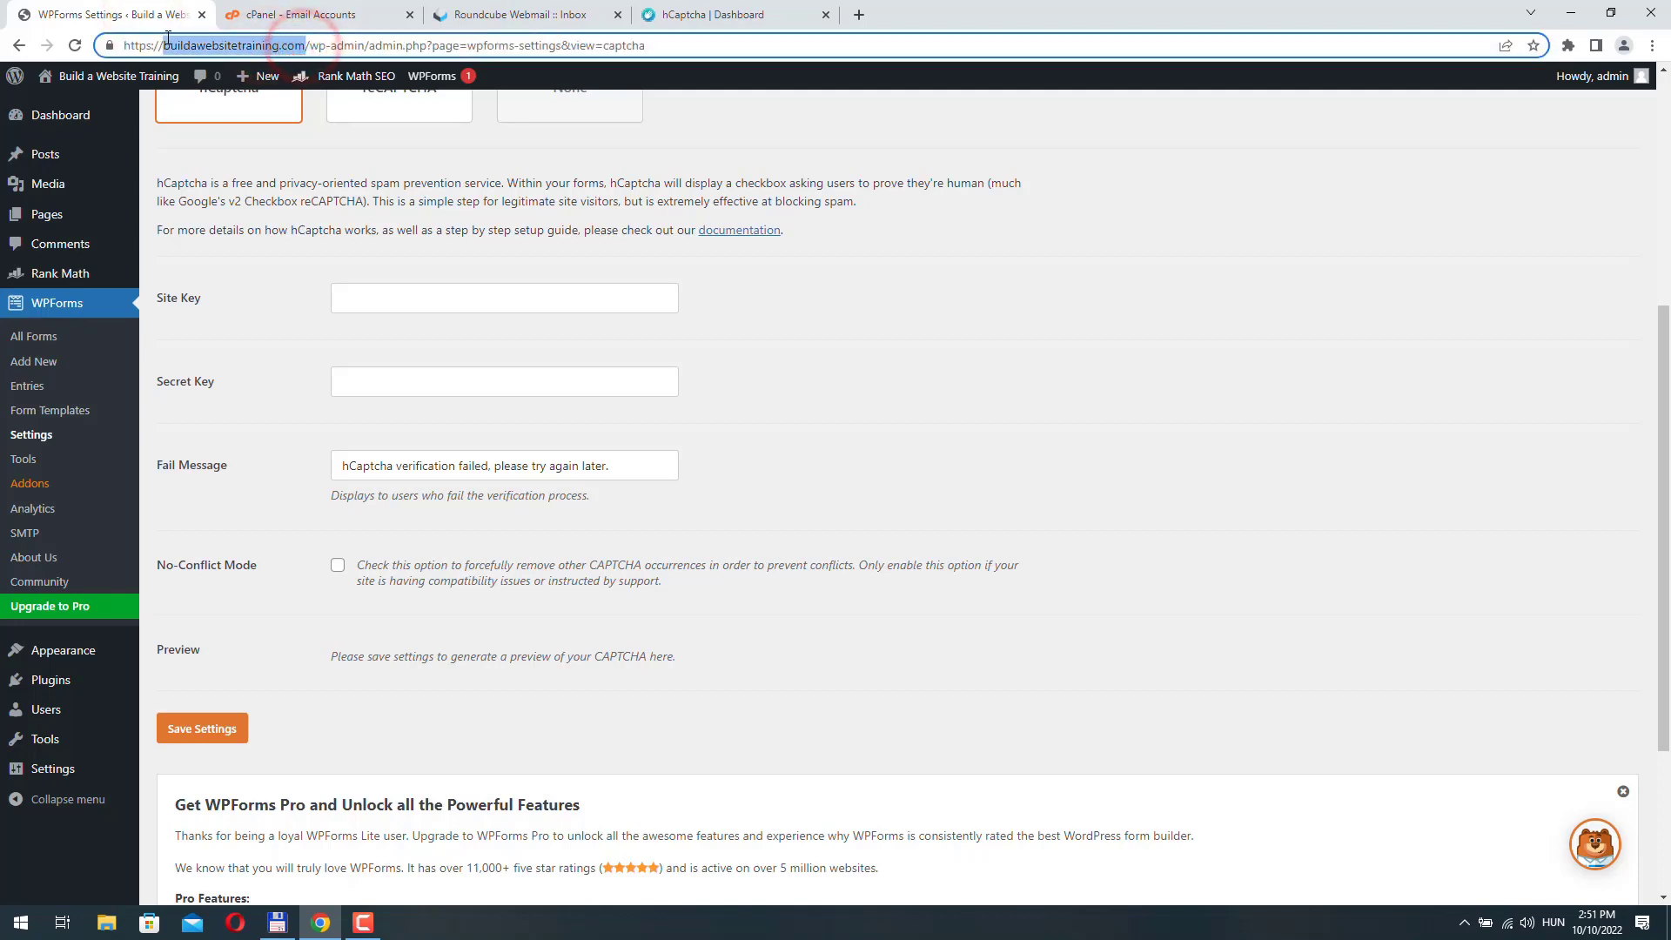
right_click(213, 42)
left_click(281, 141)
Add and save an hCaptcha sitekey named buildawebsitetraining.com, with that hostname
left_click(731, 16)
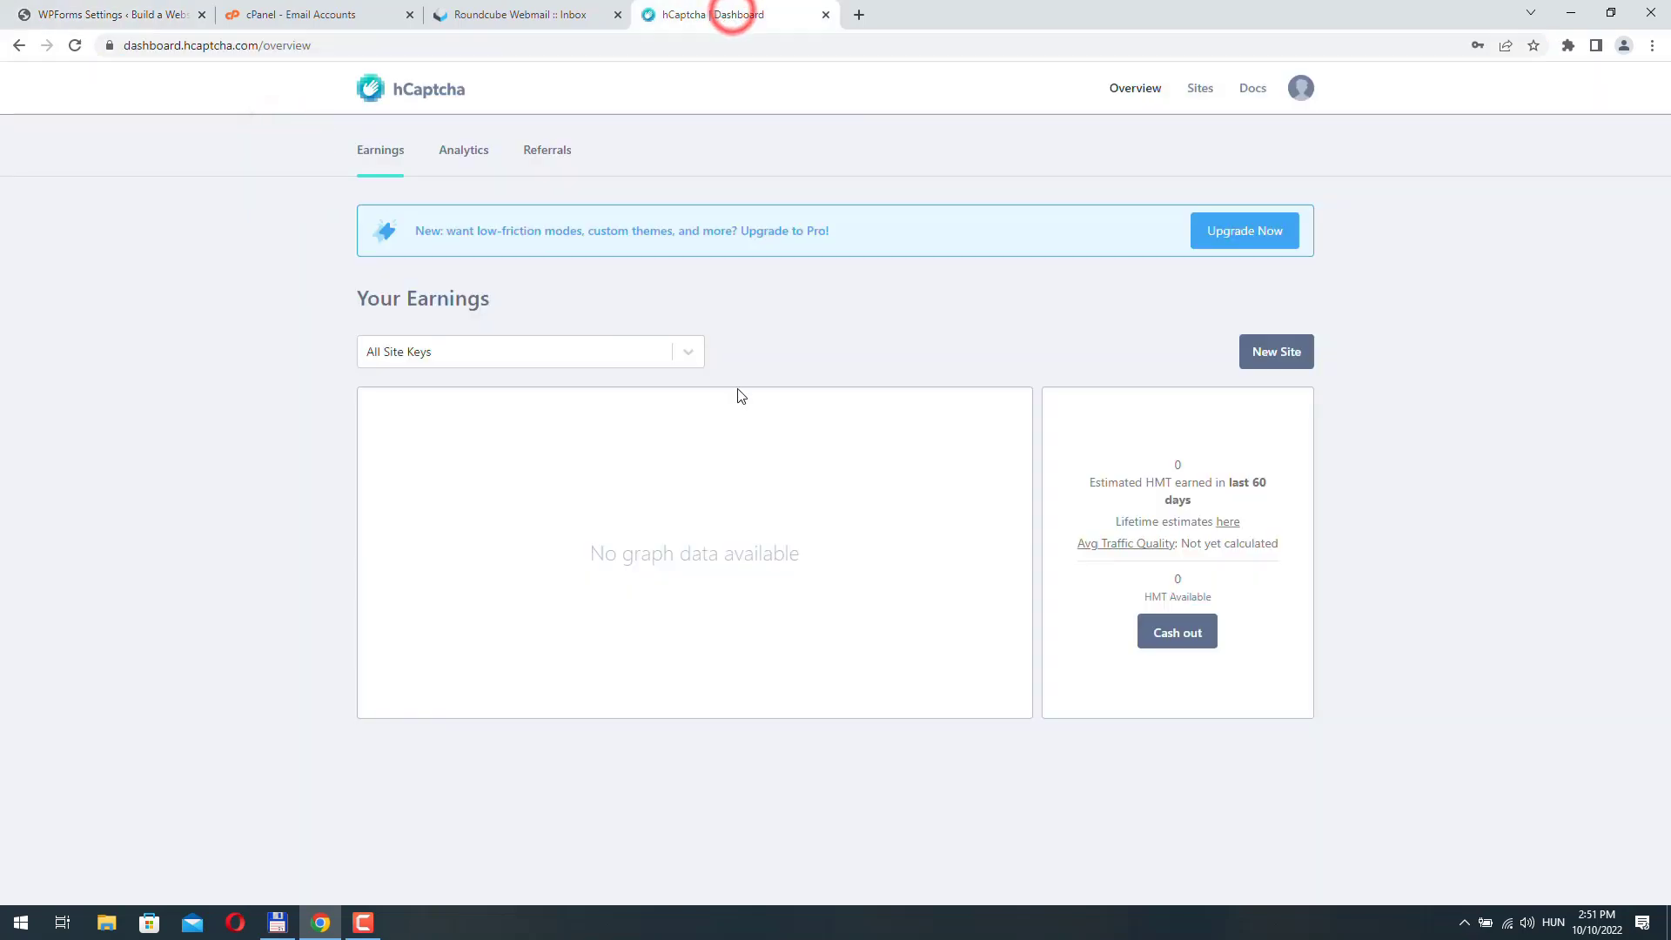
left_click(1276, 353)
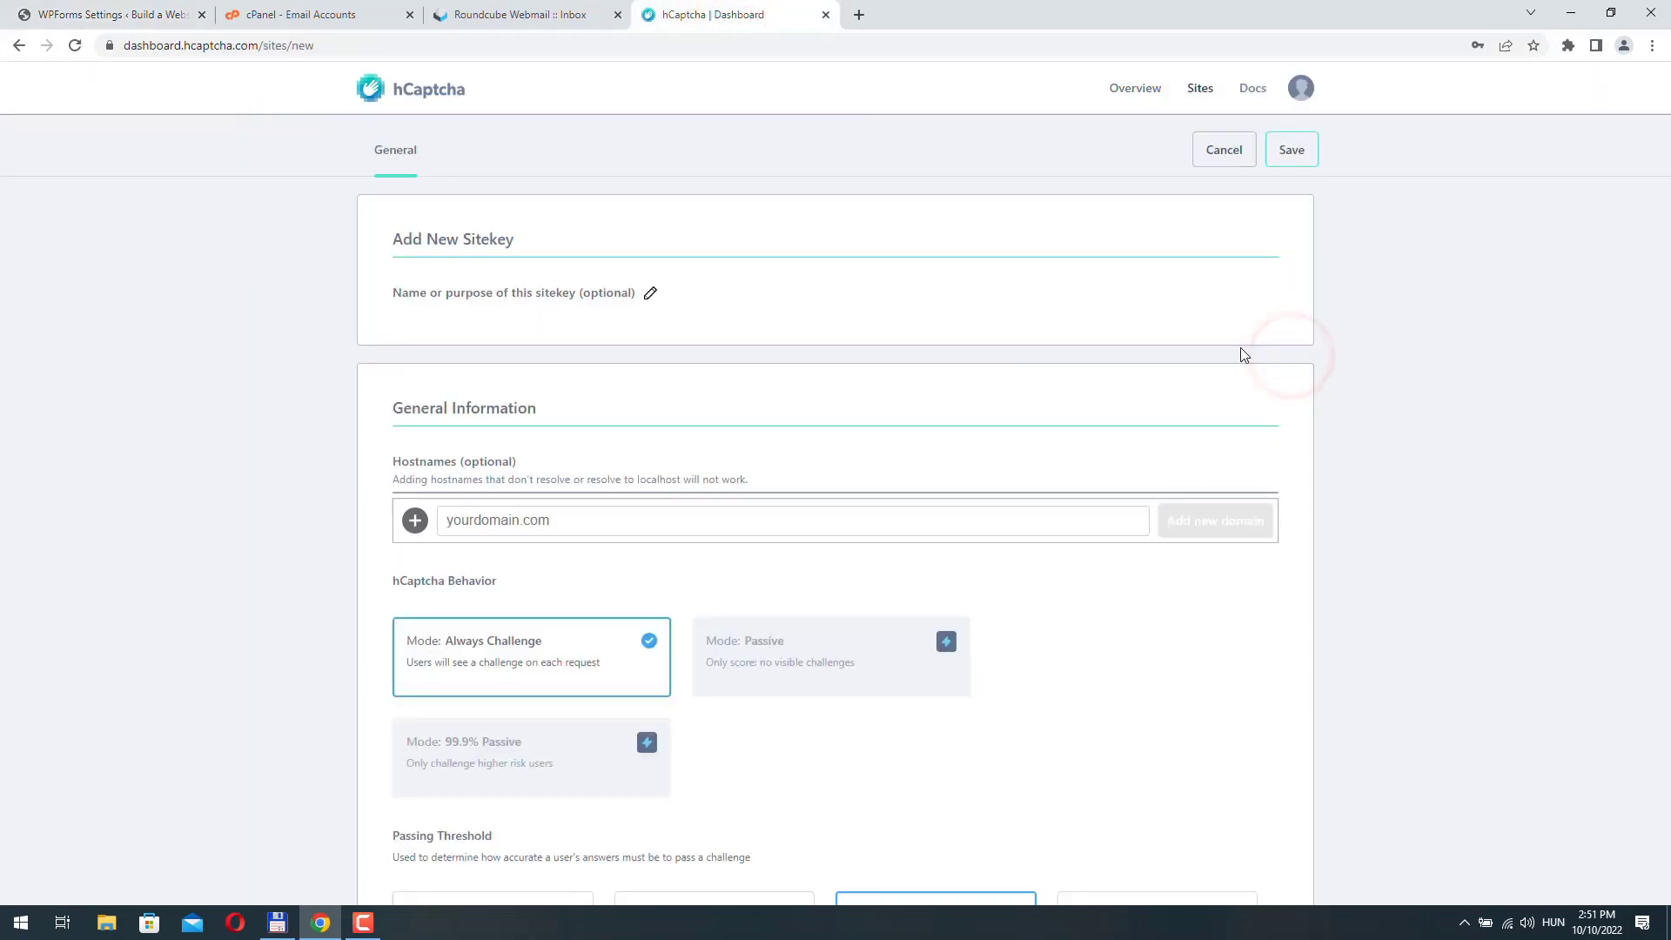
left_click(496, 287)
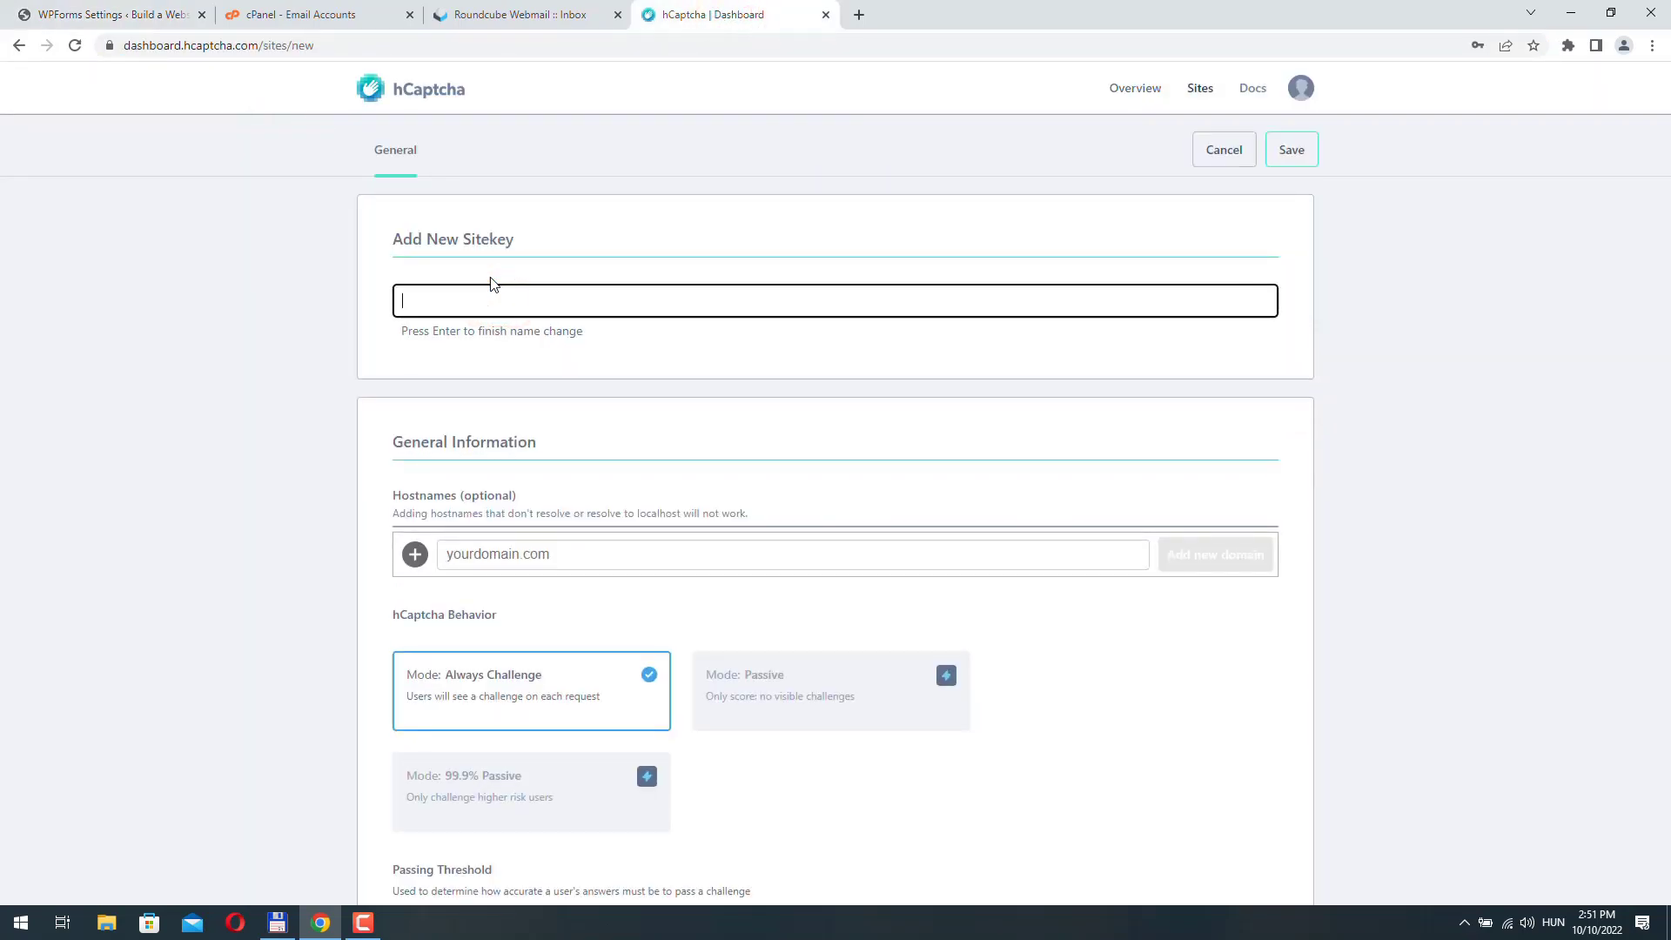
key("ctrl+v")
left_click(299, 381)
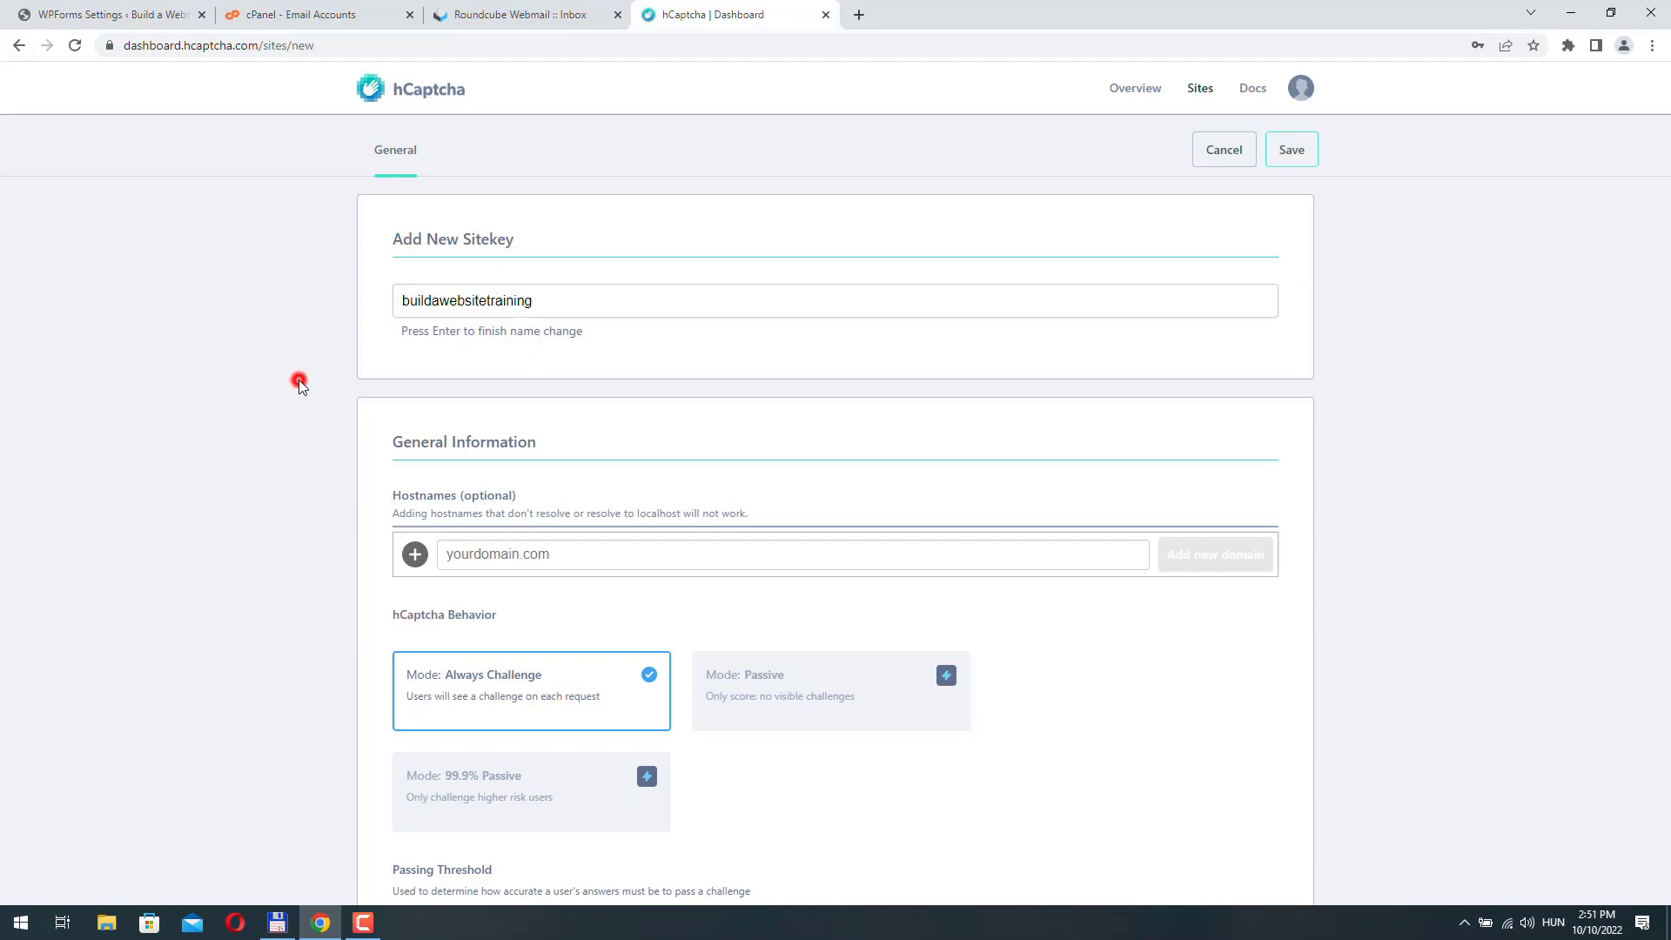
left_click(572, 554)
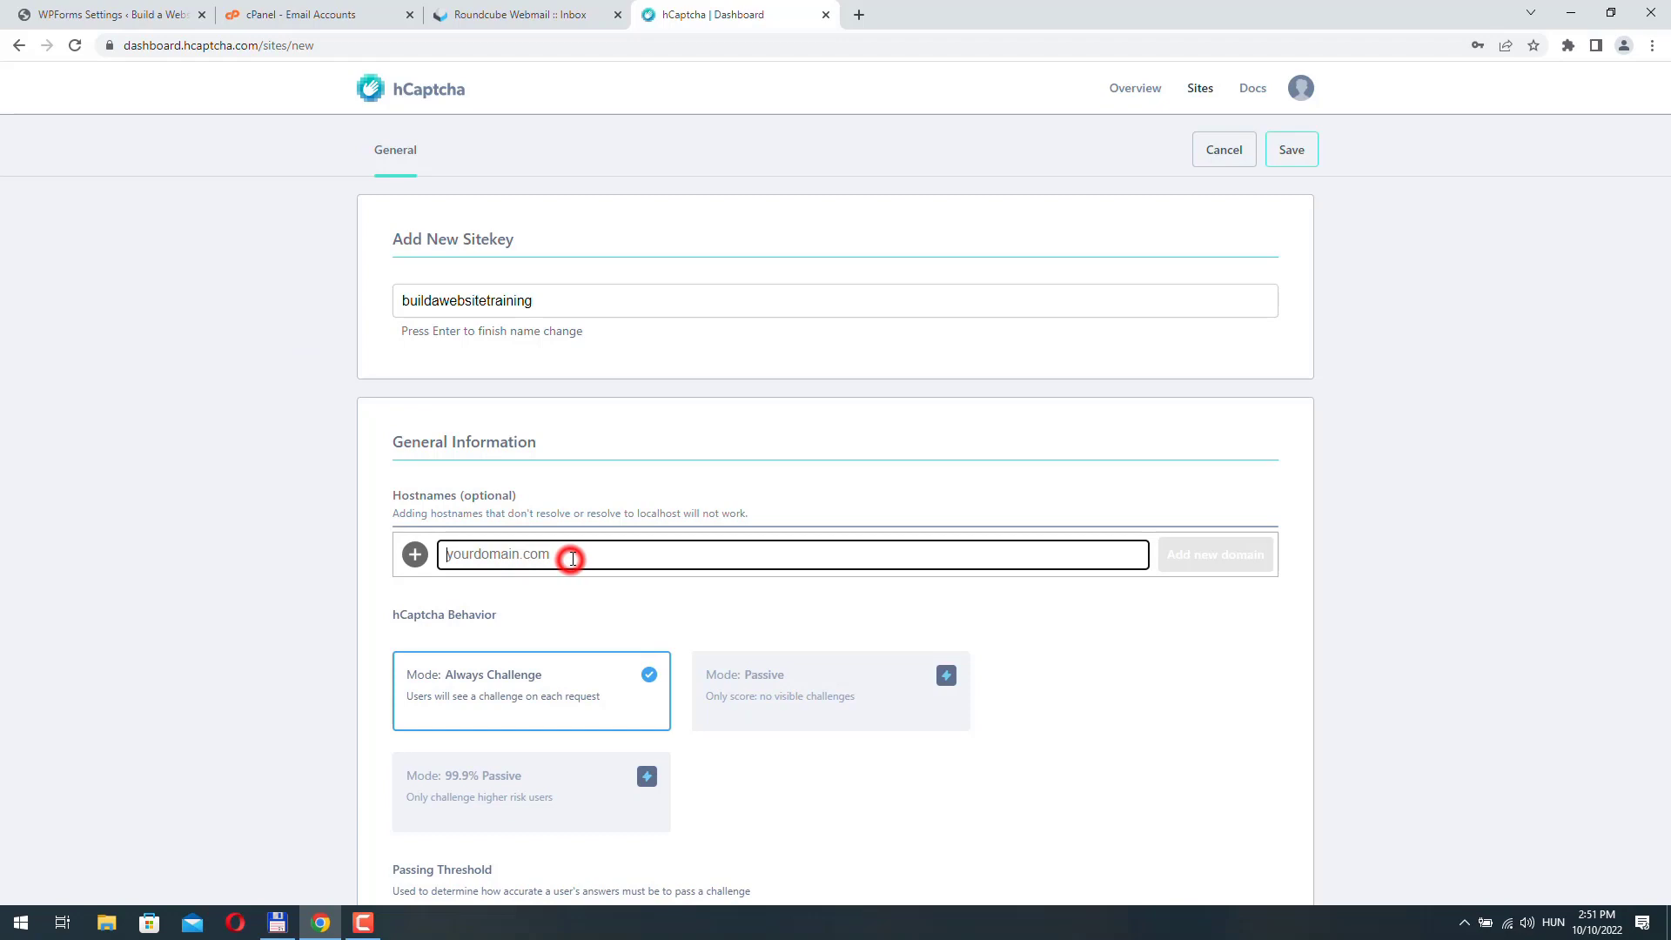
key("ctrl+v")
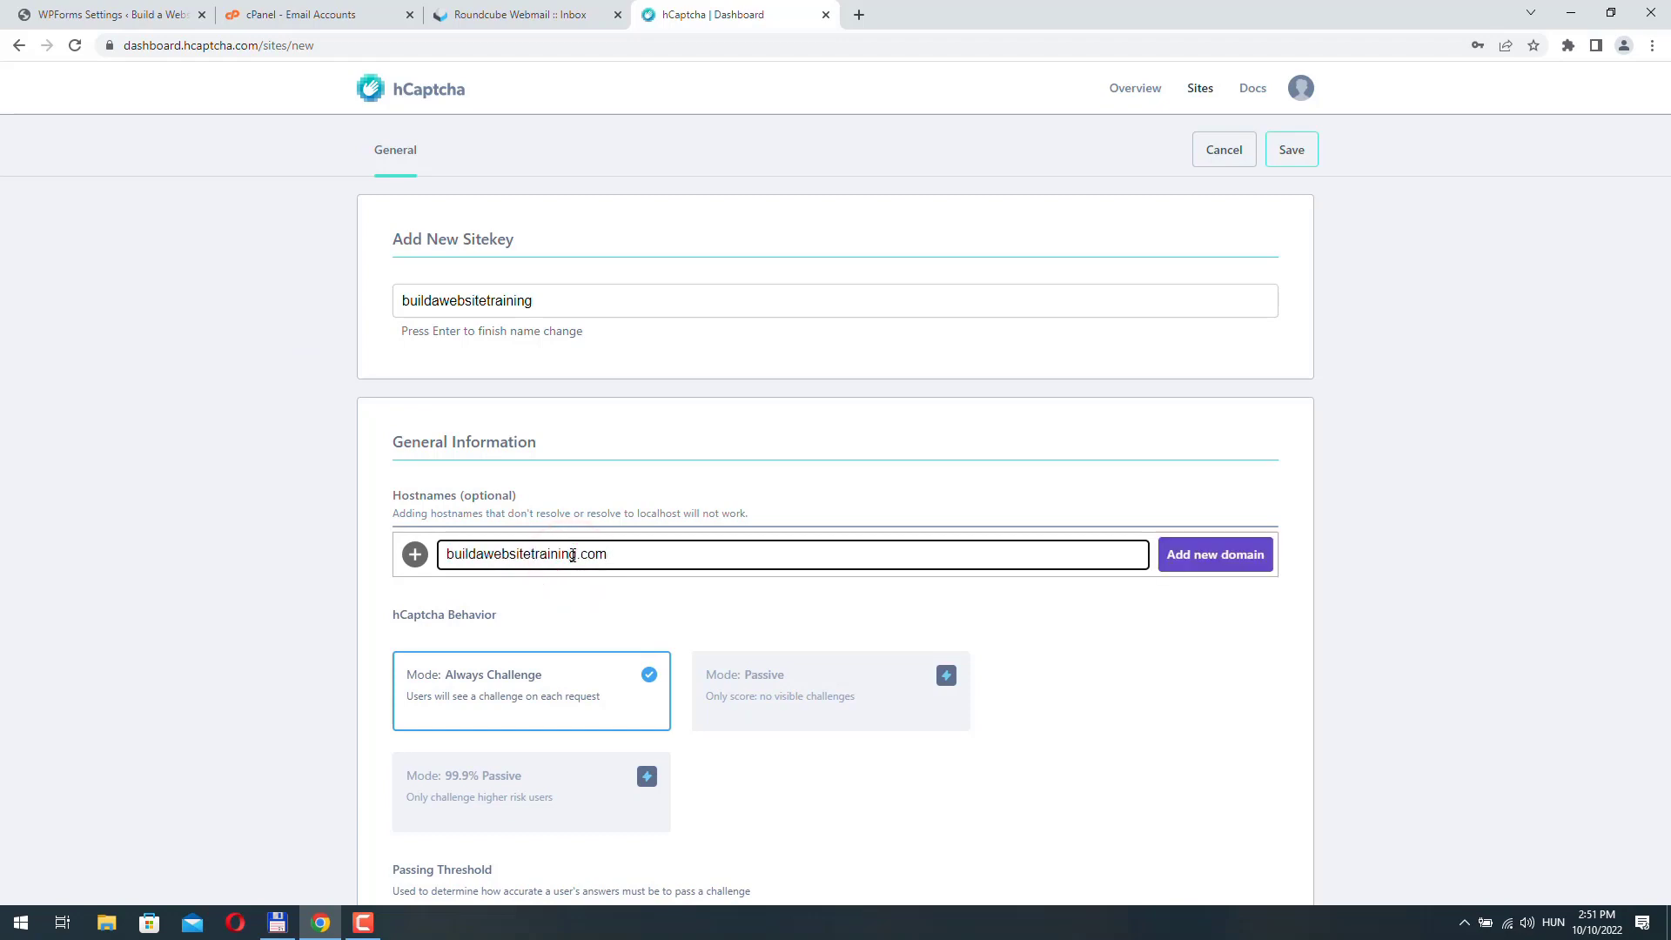
left_click(411, 686)
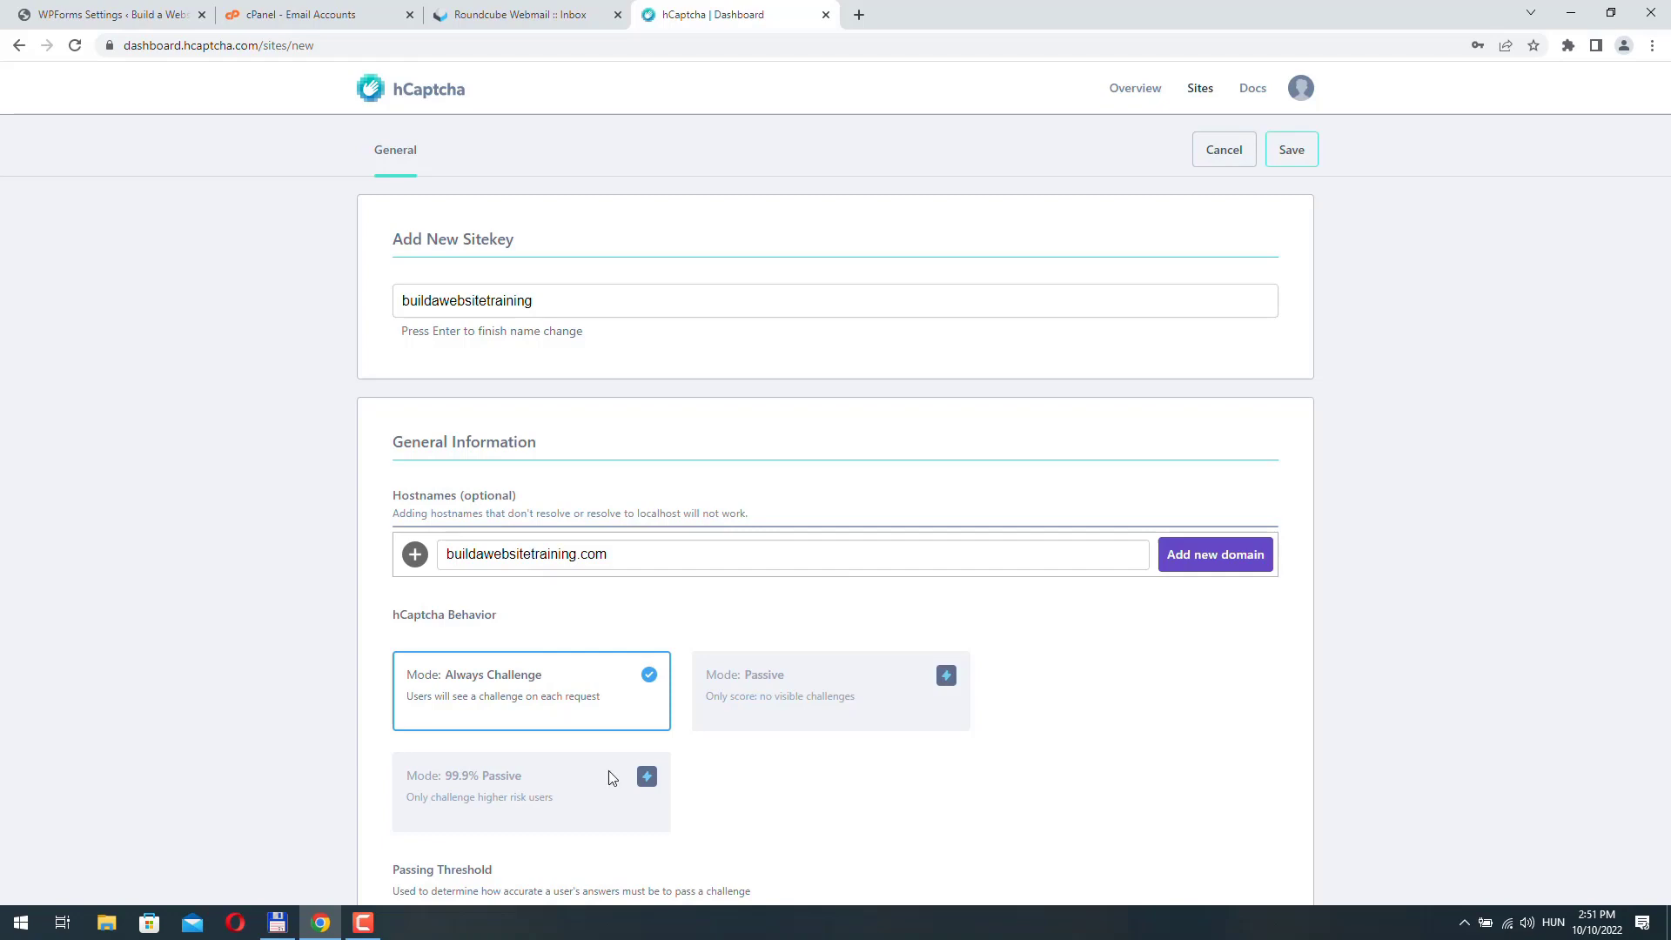
left_click(1289, 153)
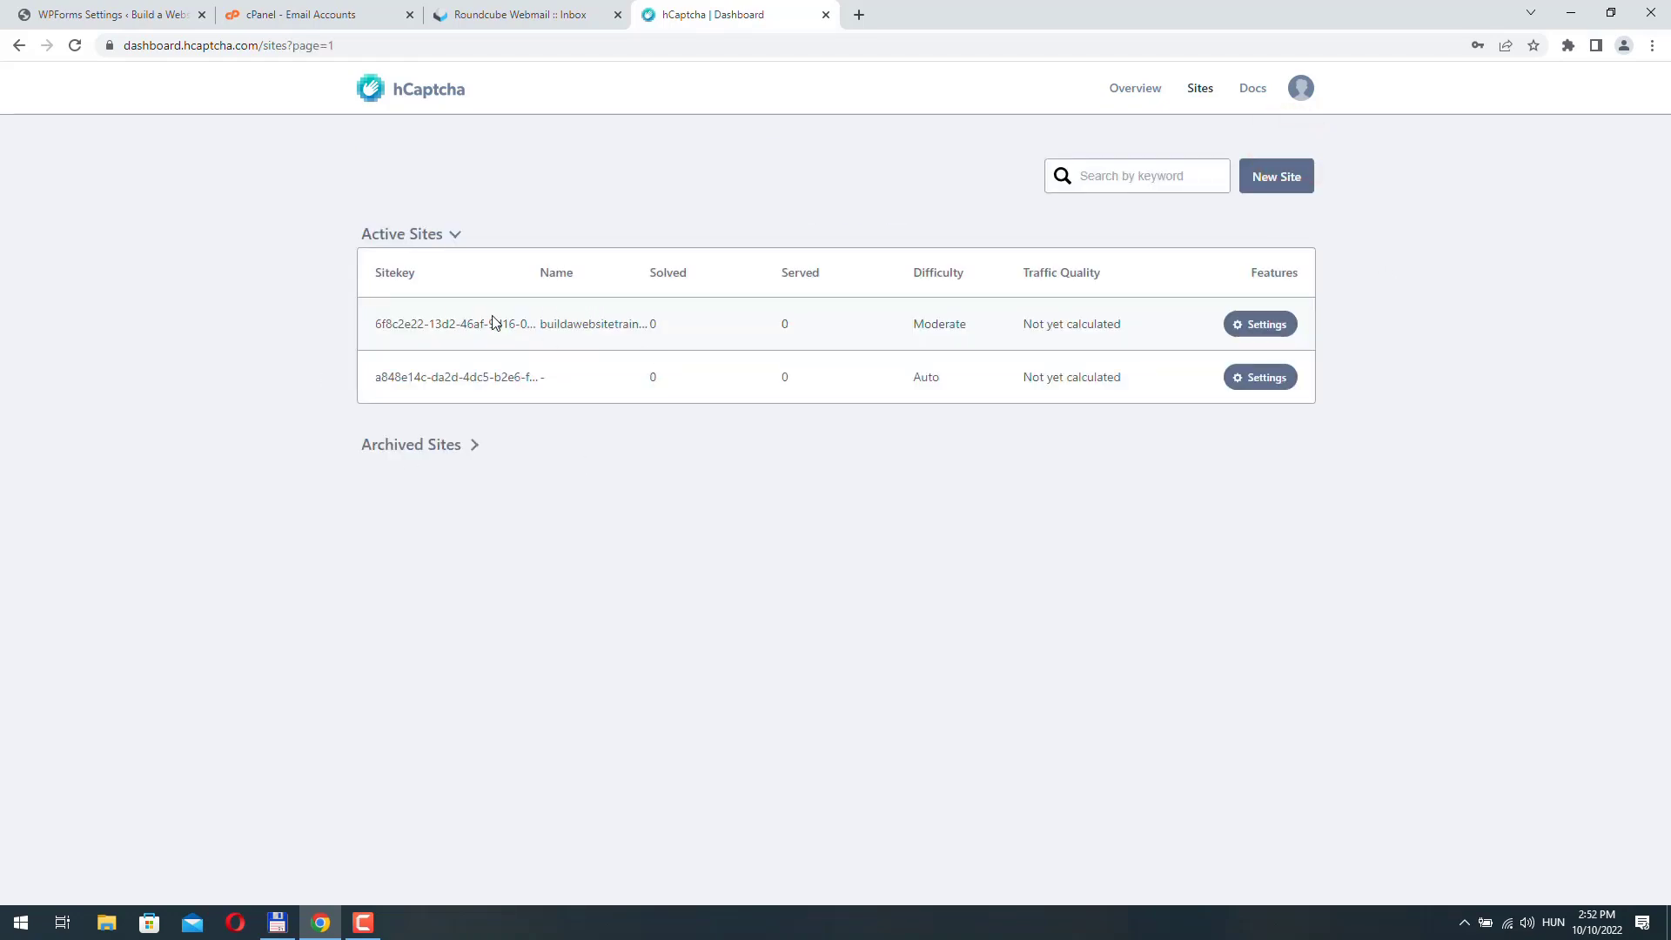
Copy the buildawebsitetraining sitekey into the WPForms Site Key field
left_click(131, 17)
left_click(714, 17)
left_click(1261, 325)
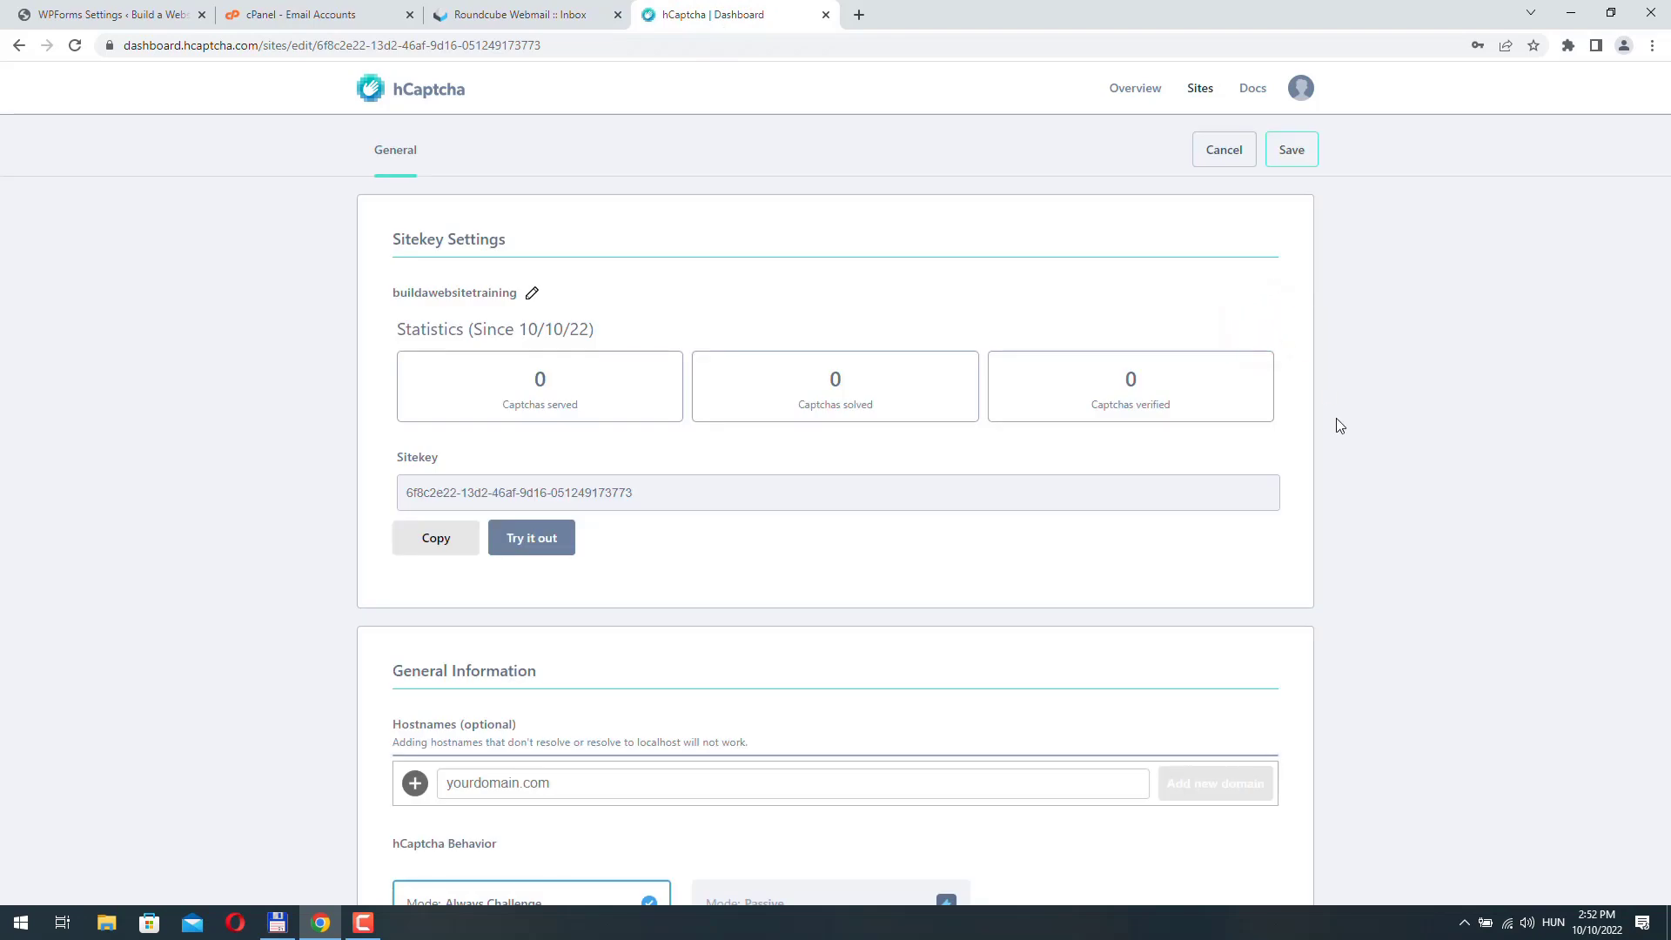
left_click(436, 541)
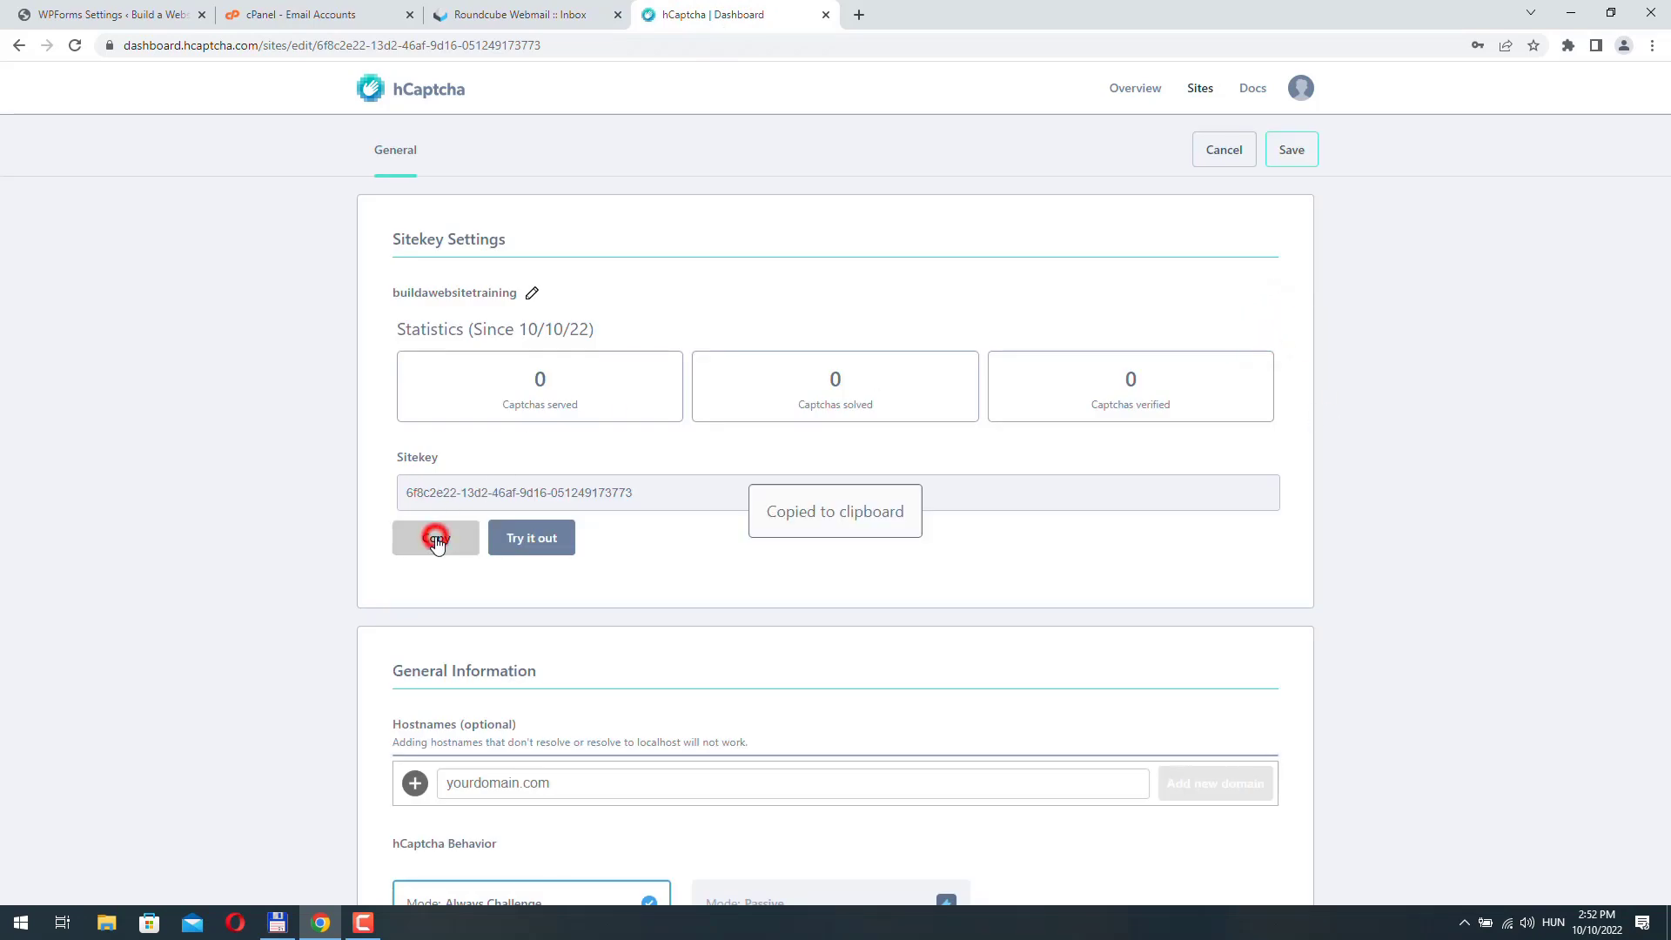
left_click(130, 15)
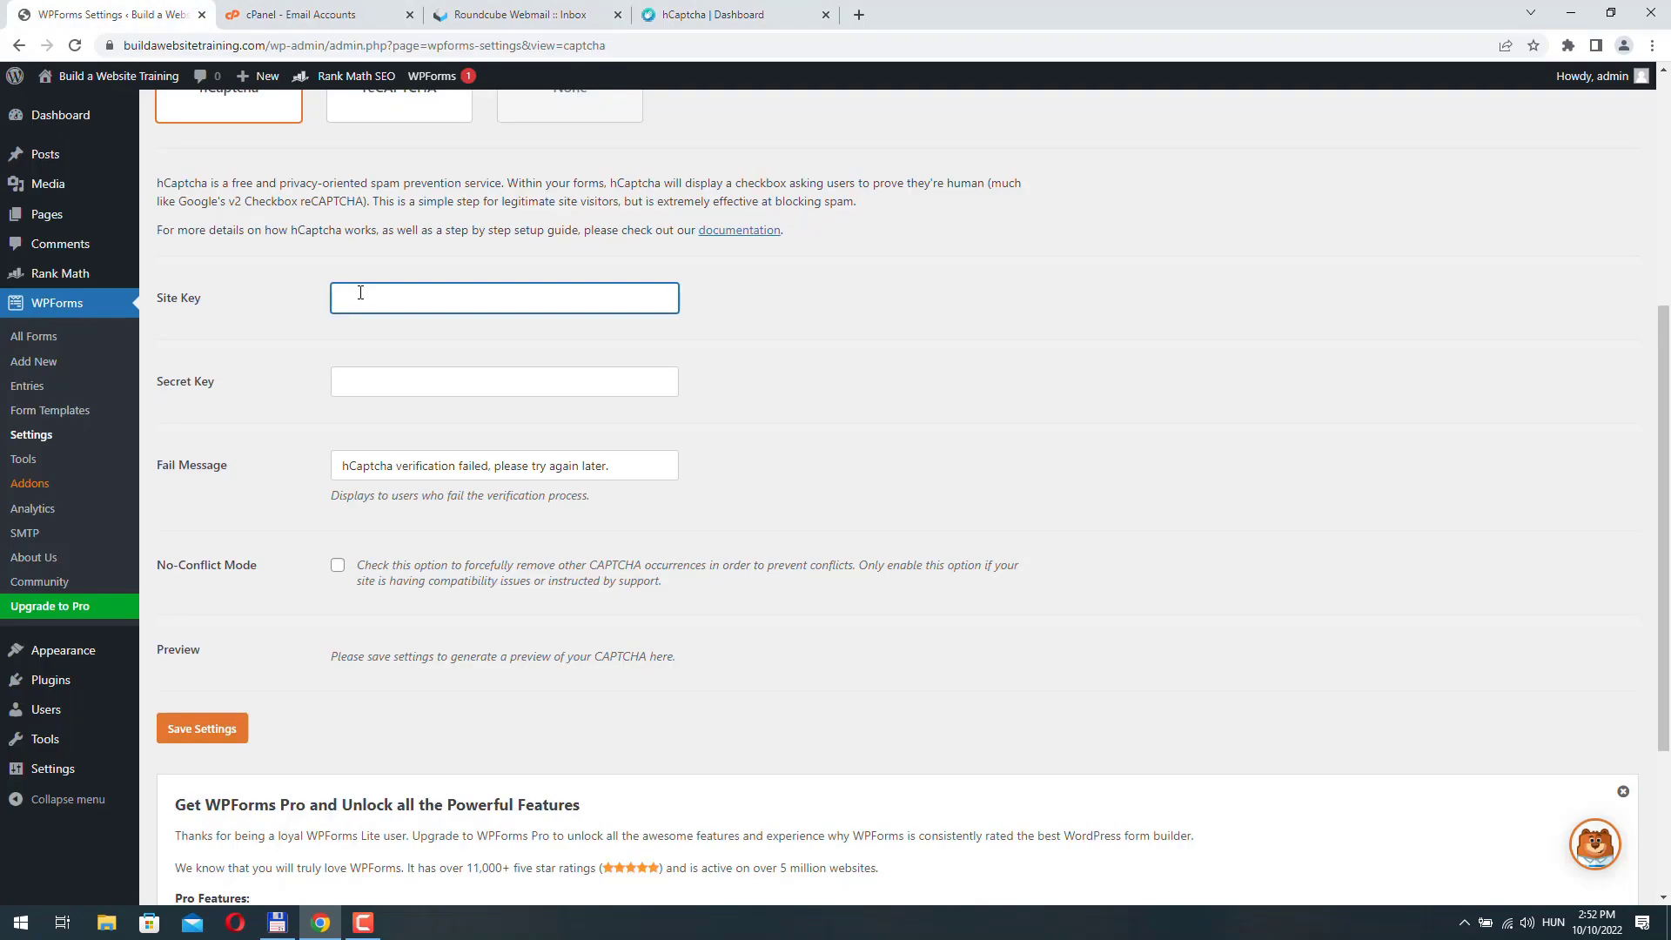
key("ctrl+v")
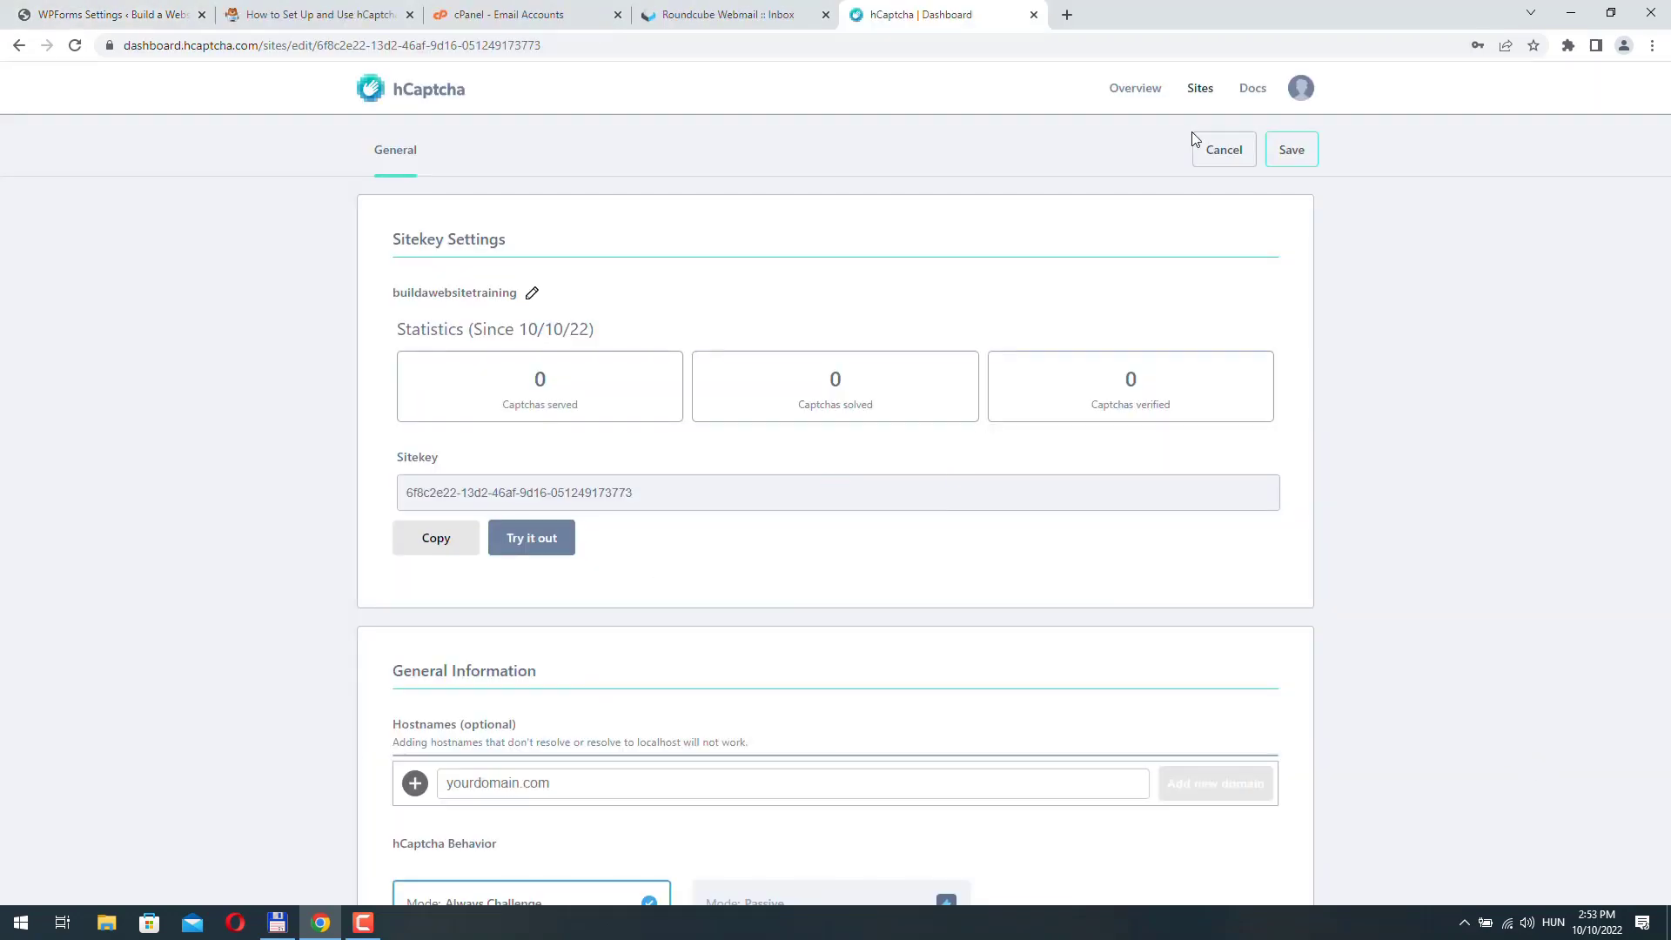
left_click(1291, 149)
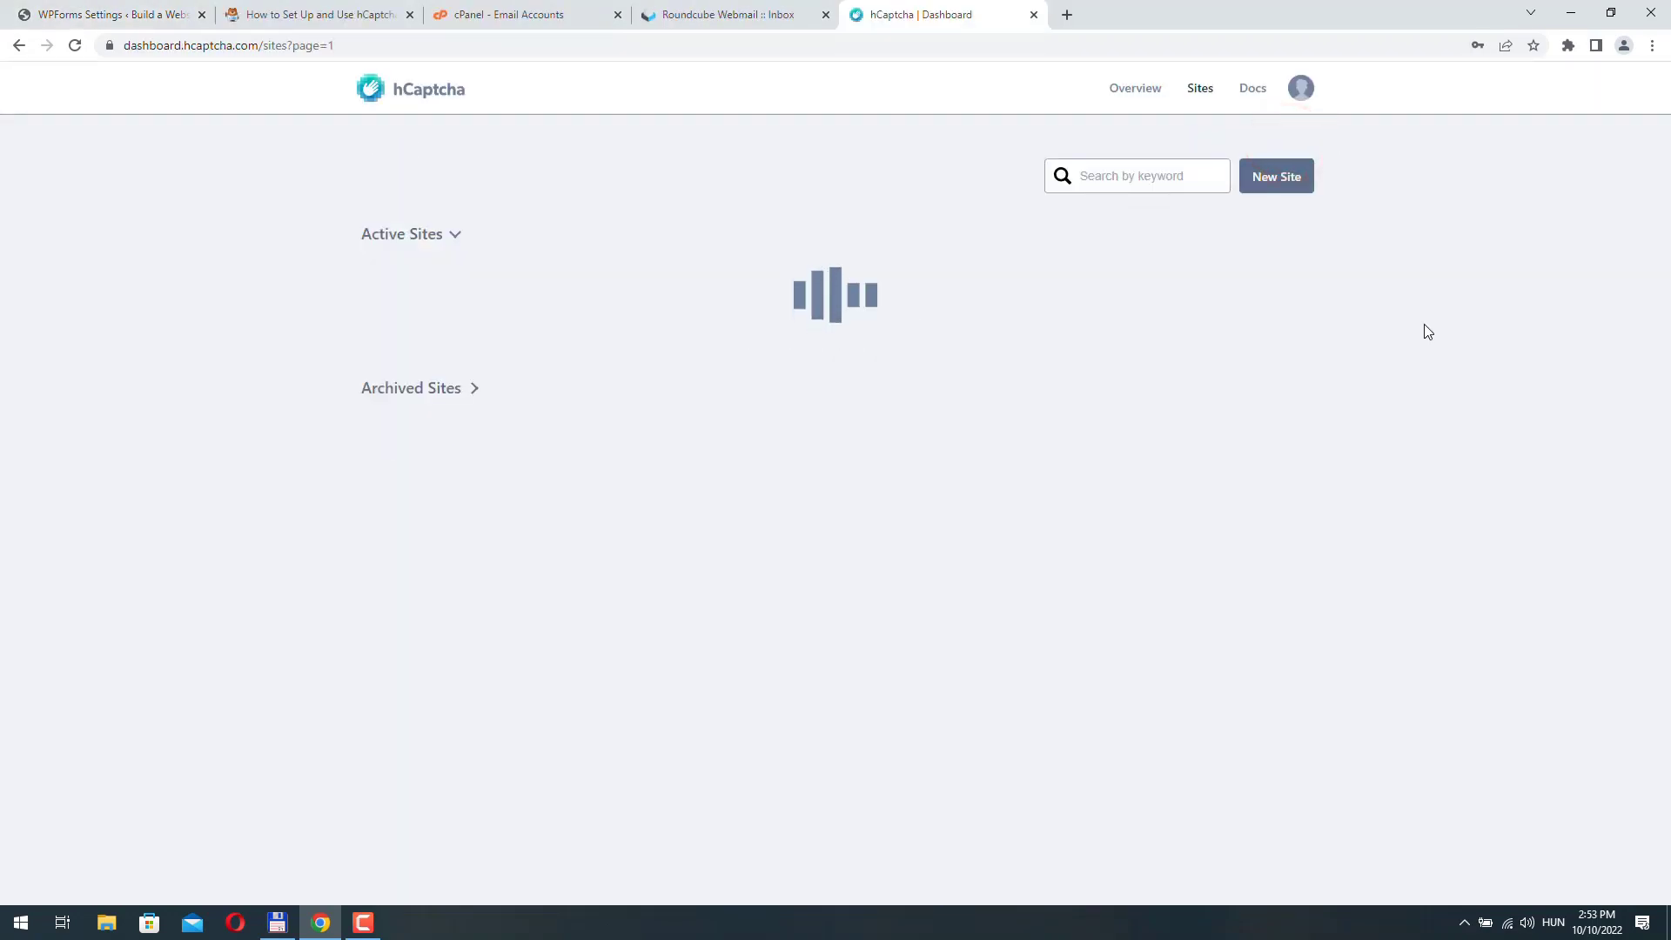
Paste the hCaptcha account secret key into WPForms Secret Key and save the settings
left_click(1300, 92)
left_click(1169, 195)
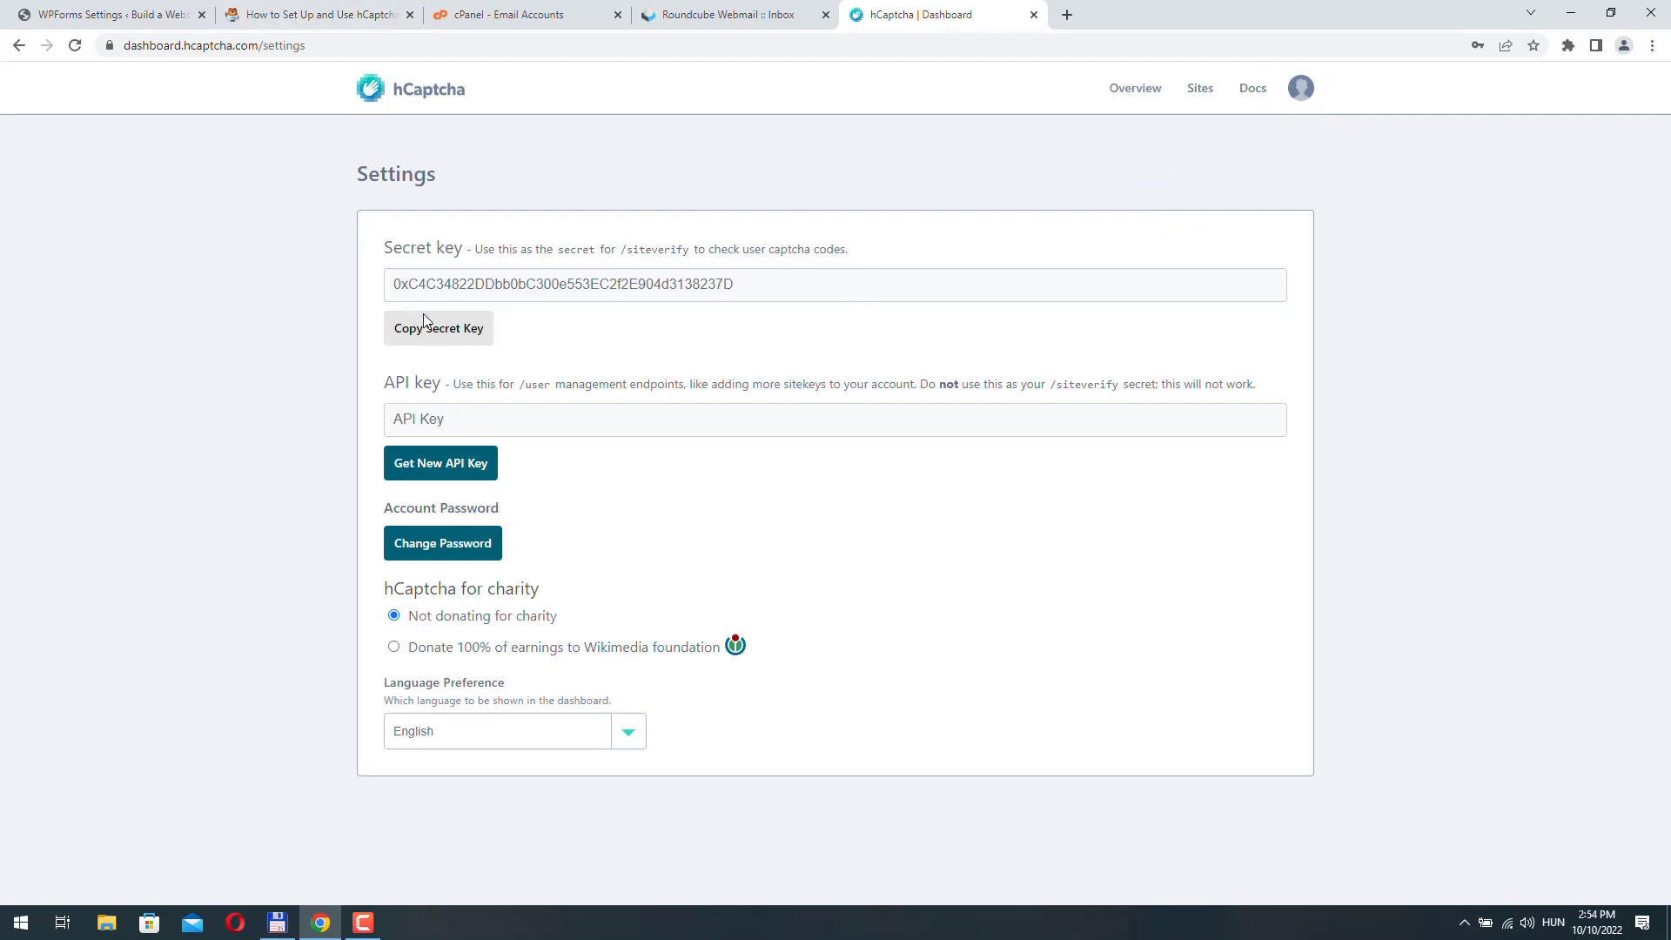
left_click(444, 331)
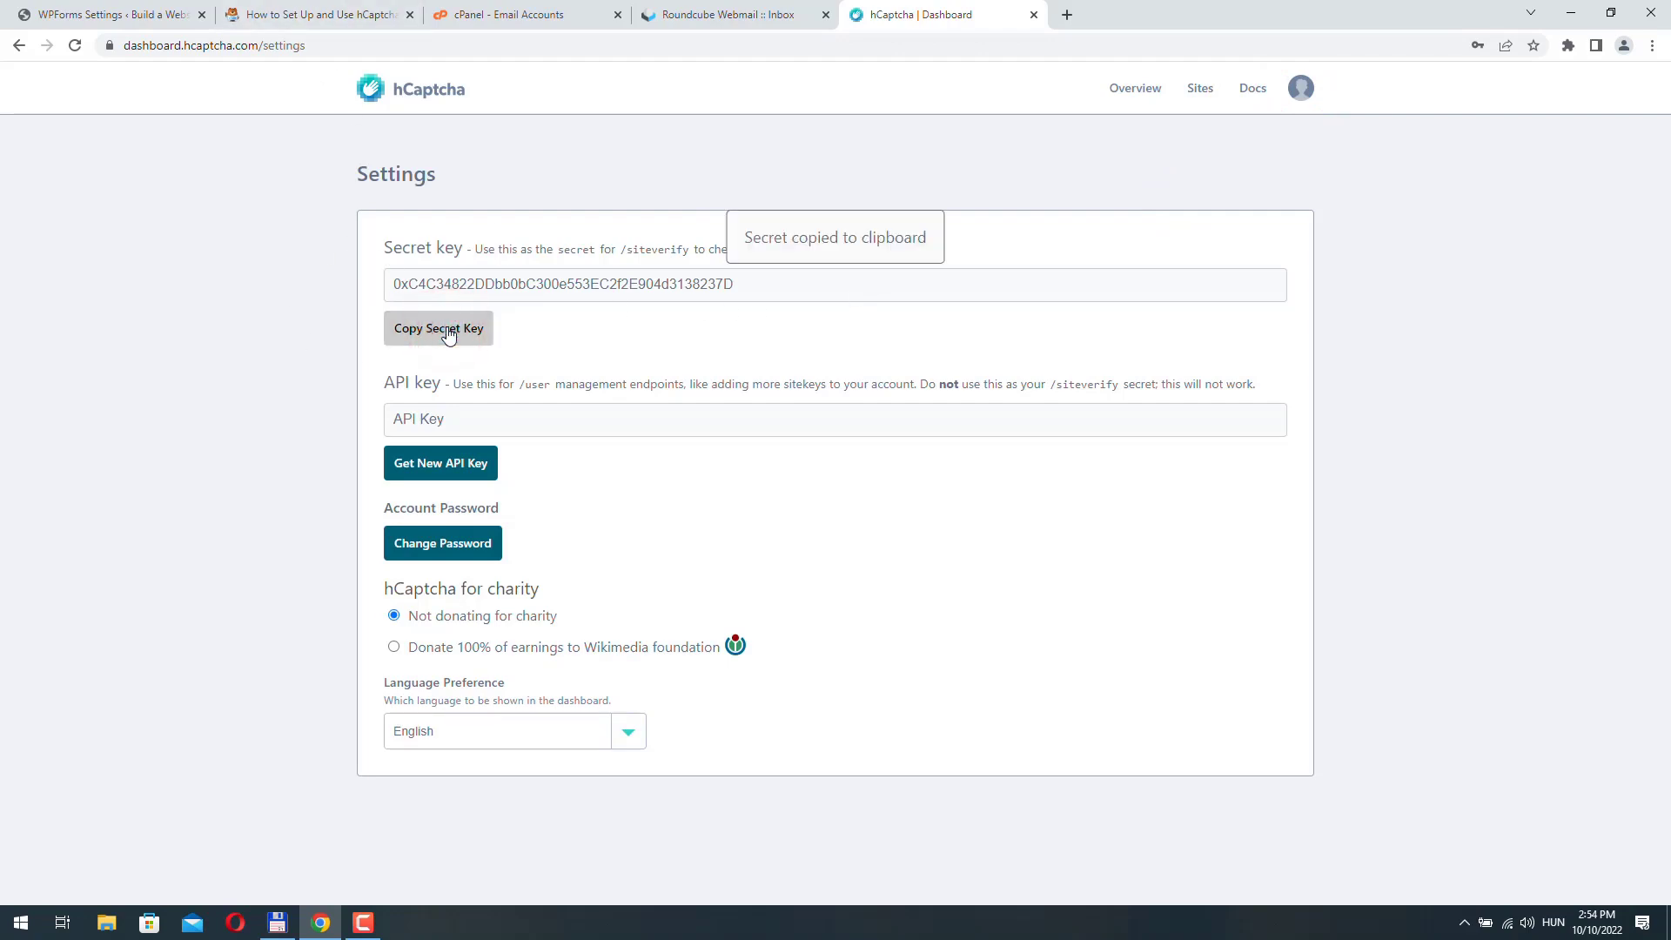
key("ctrl+1")
key("ctrl+v")
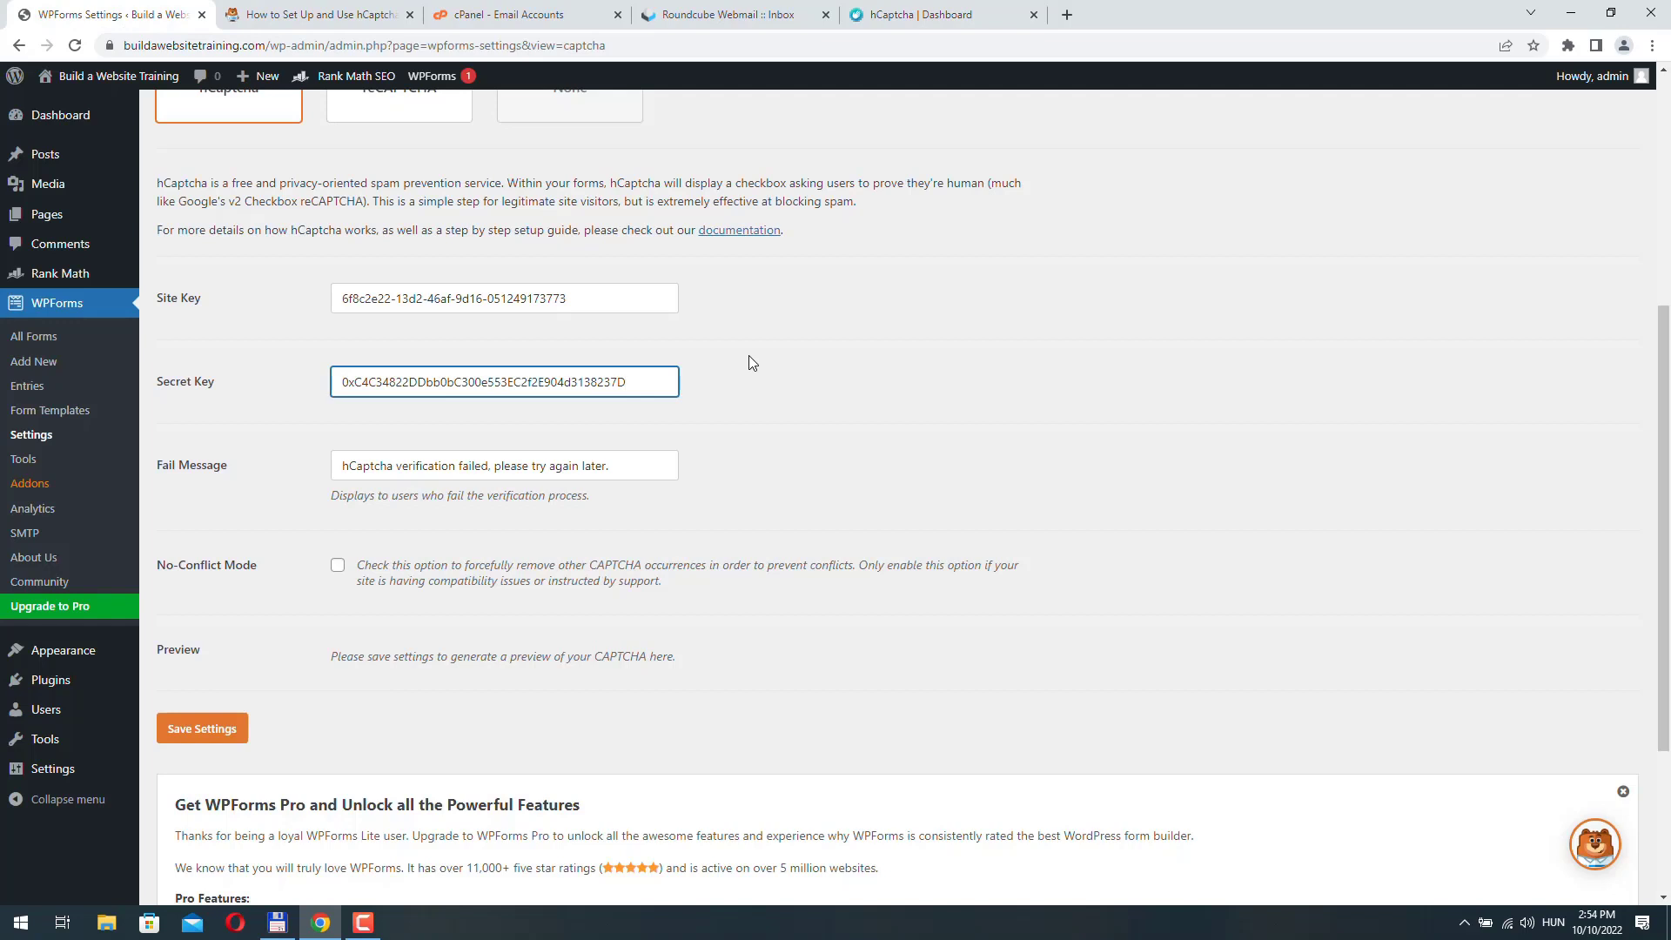
left_click(195, 733)
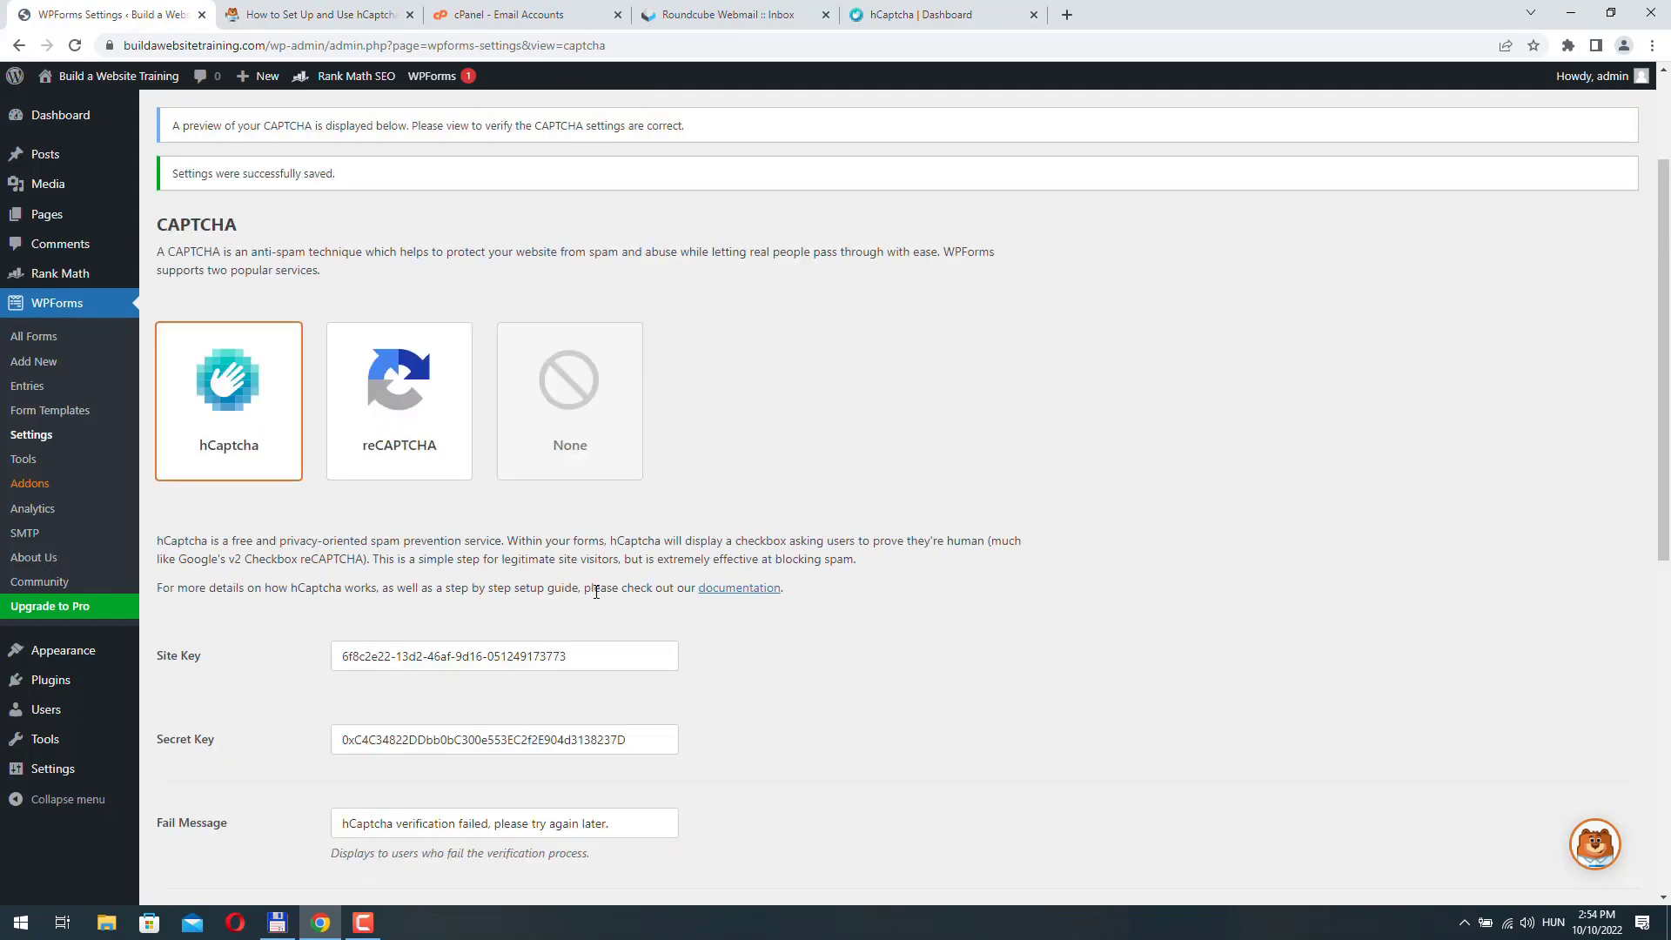
scroll(588, 439, "down", 2)
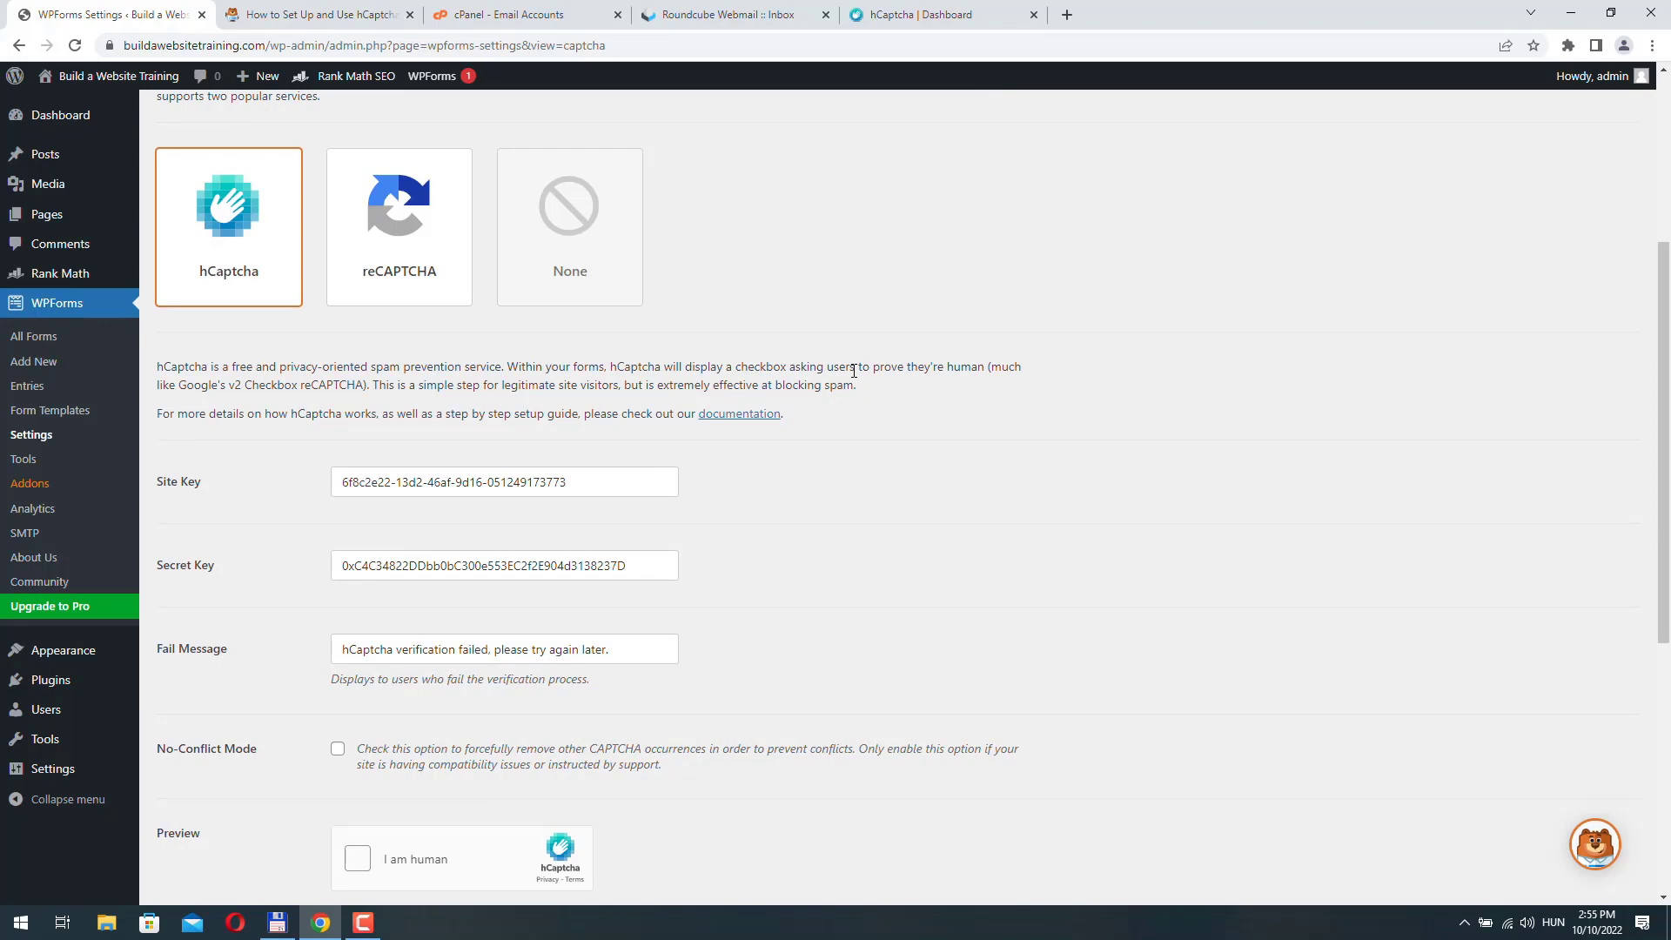
scroll(718, 509, "up", 1)
scroll(771, 534, "down", 2)
left_click(195, 895)
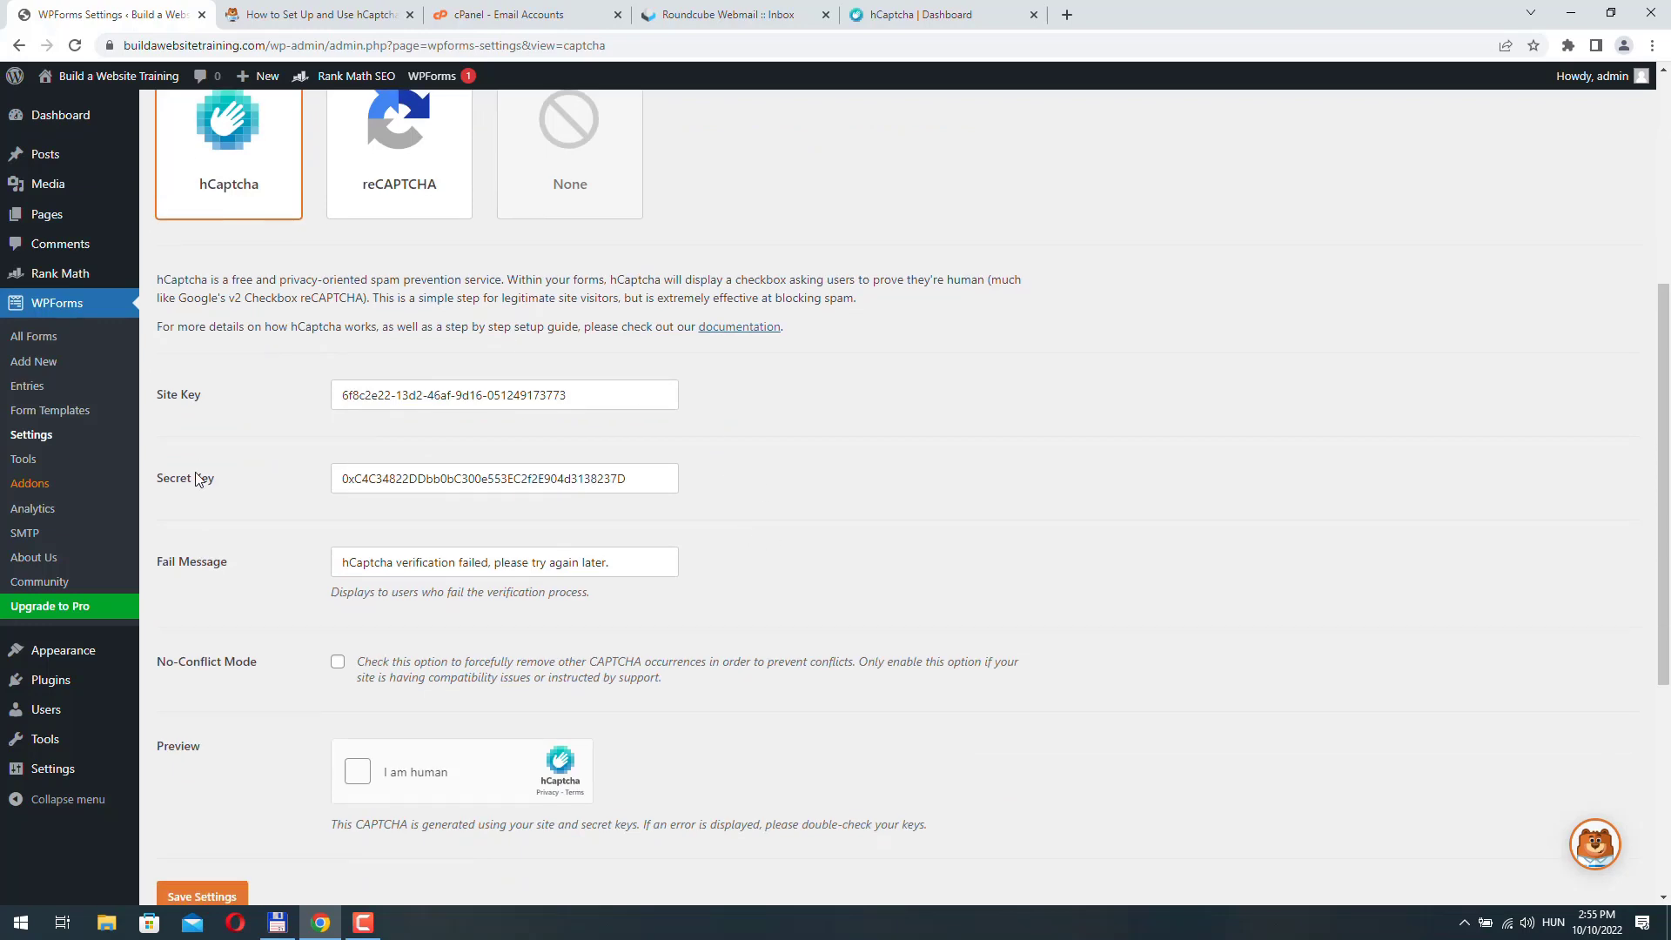
scroll(401, 389, "up", 1)
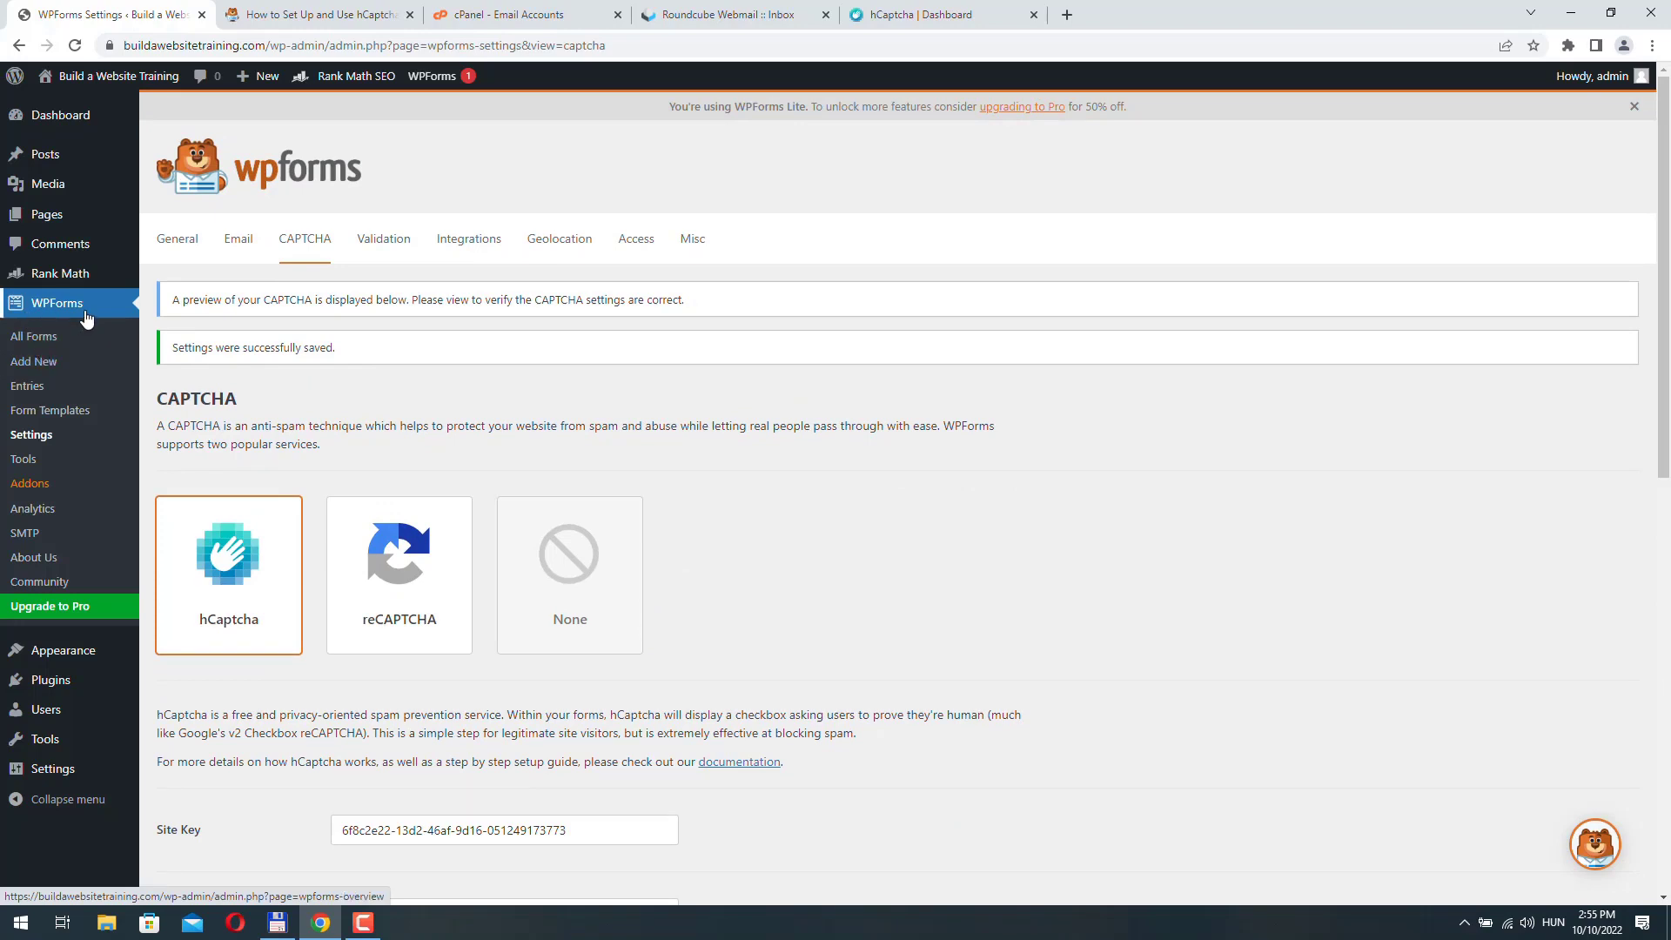
Create a new WPForms form from the Simple Contact Form template
left_click(34, 366)
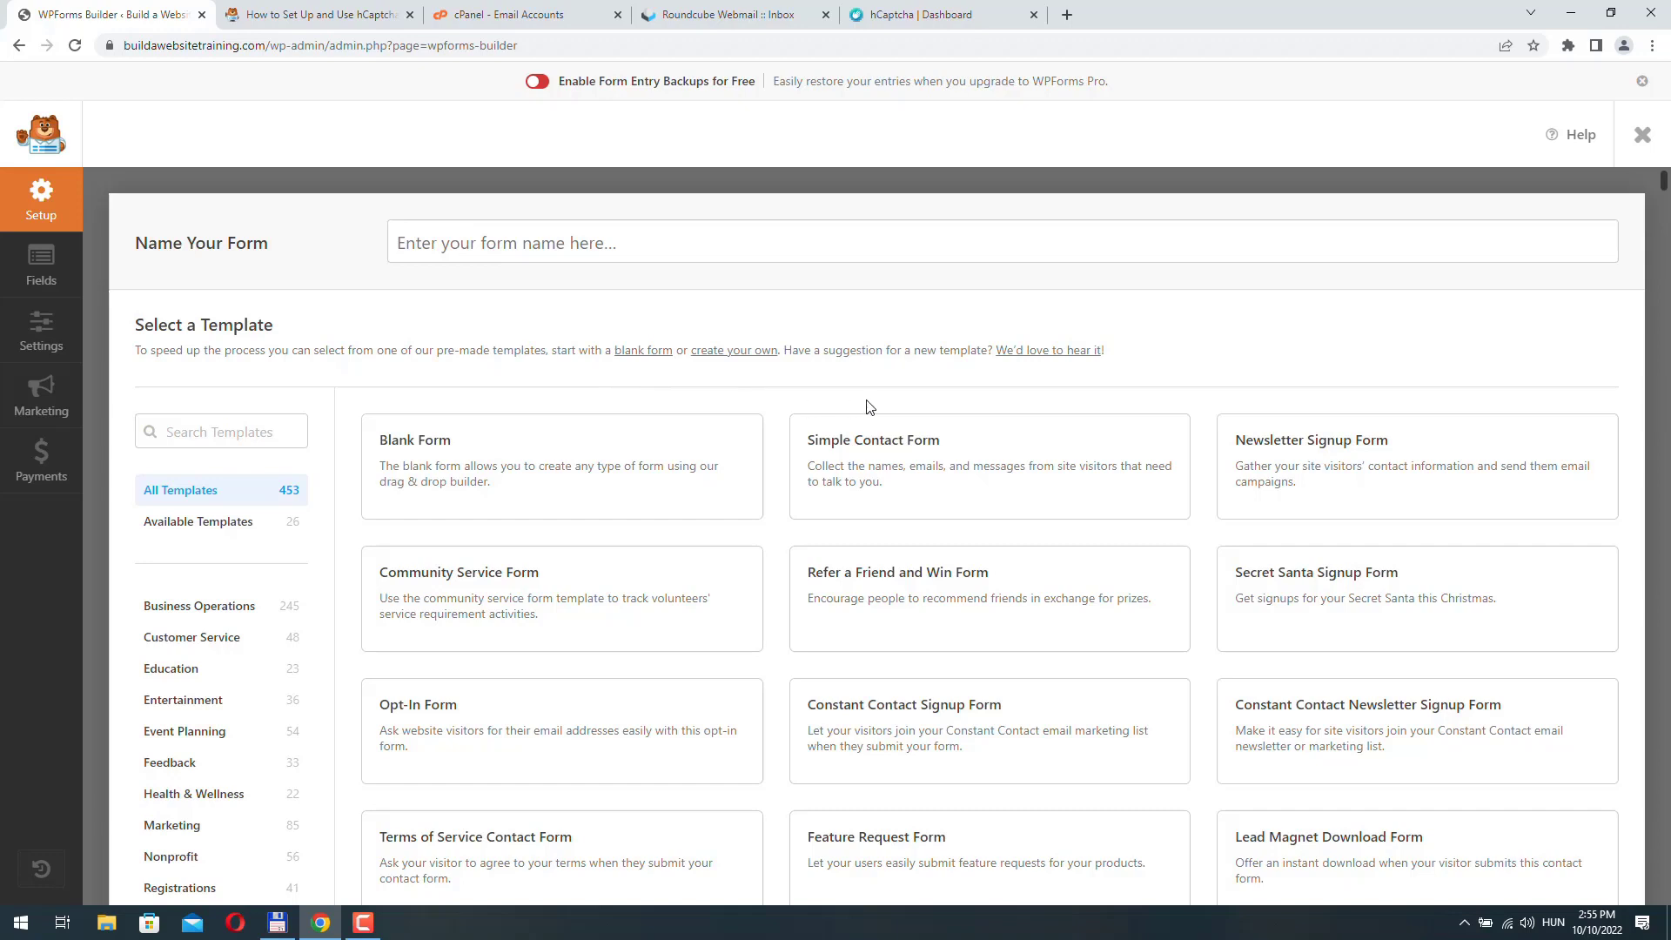
scroll(1085, 288, "down", 1)
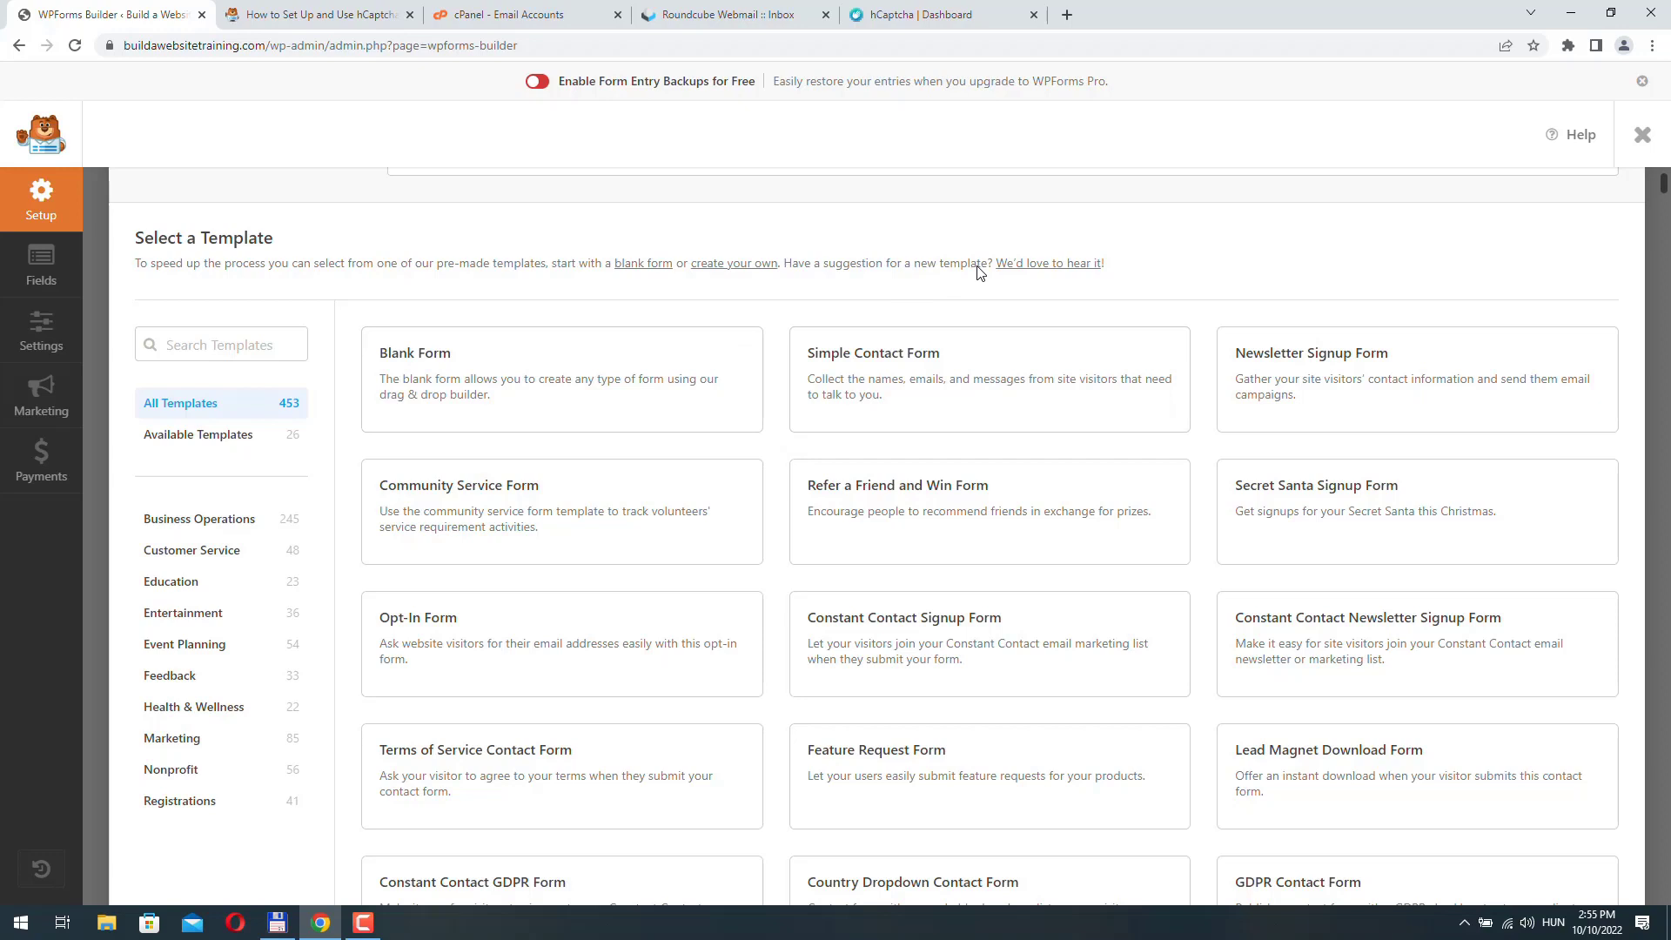
mouse_move(990, 466)
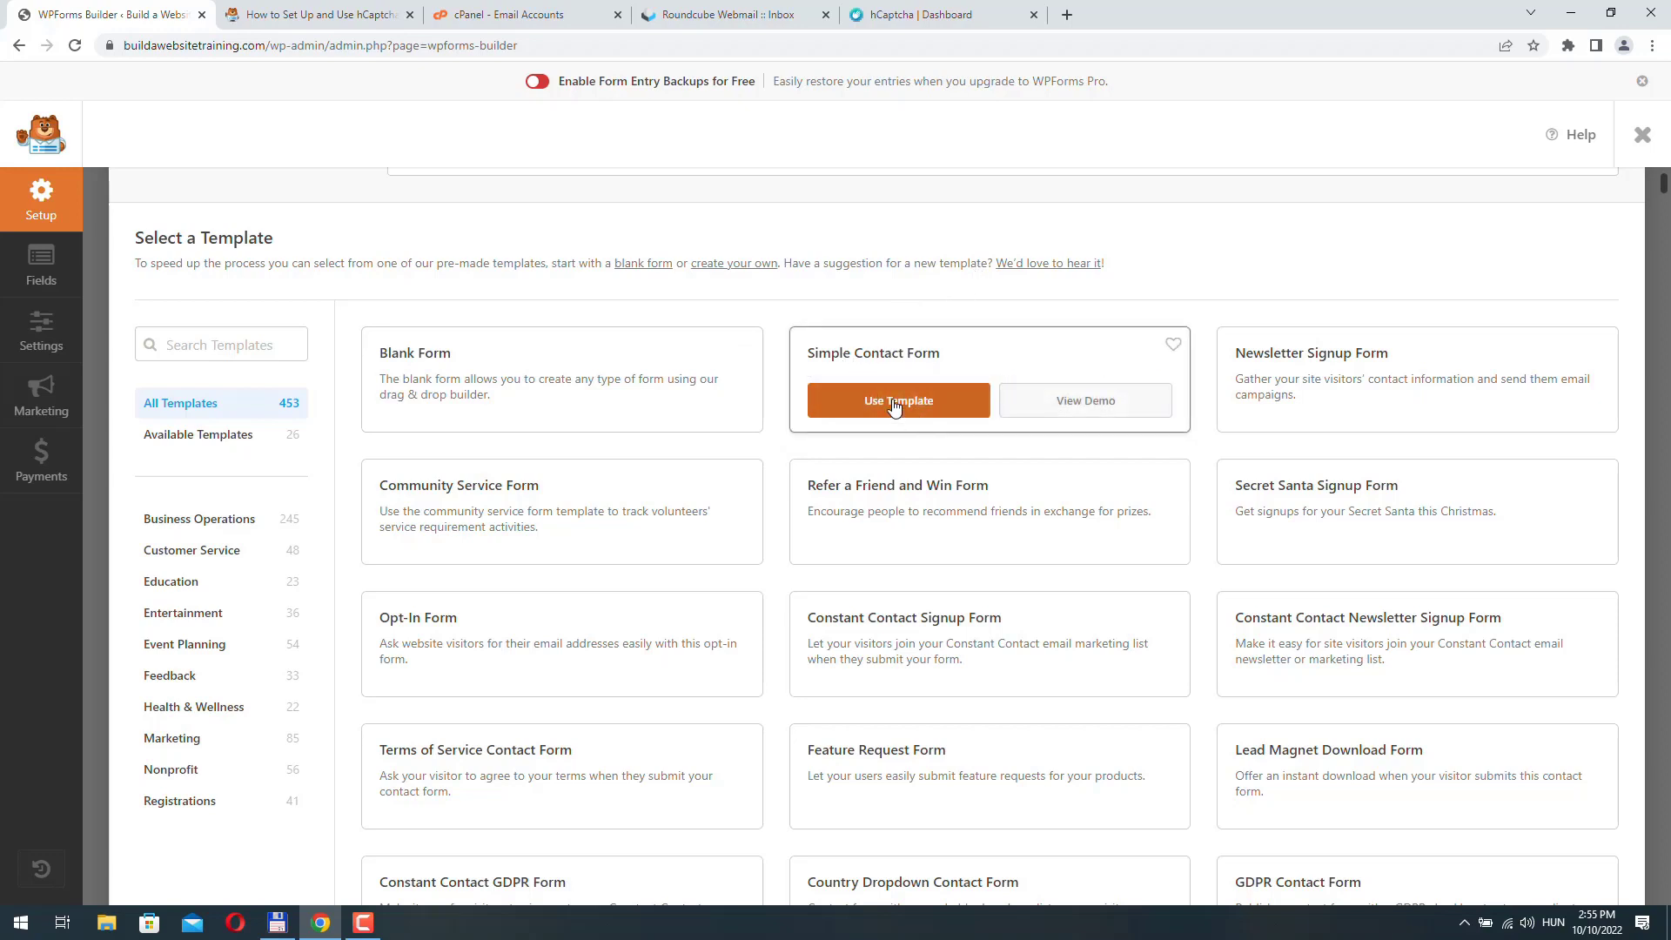
left_click(896, 404)
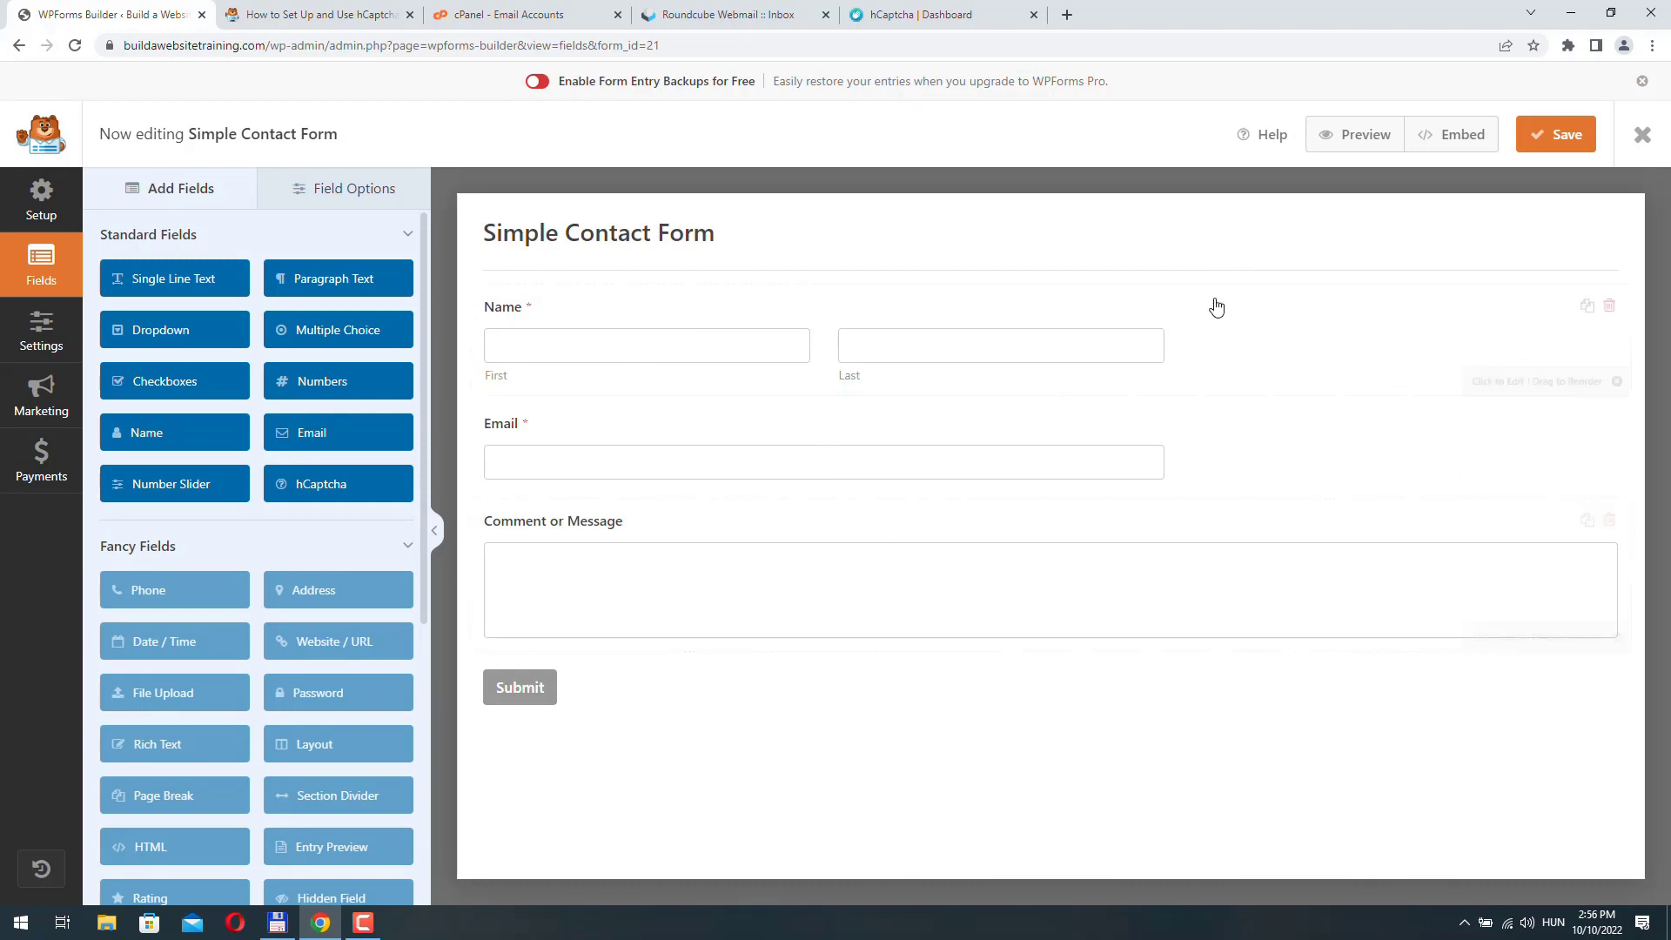
Set the Name field to Simple format with Large, full-width size
left_click(1306, 362)
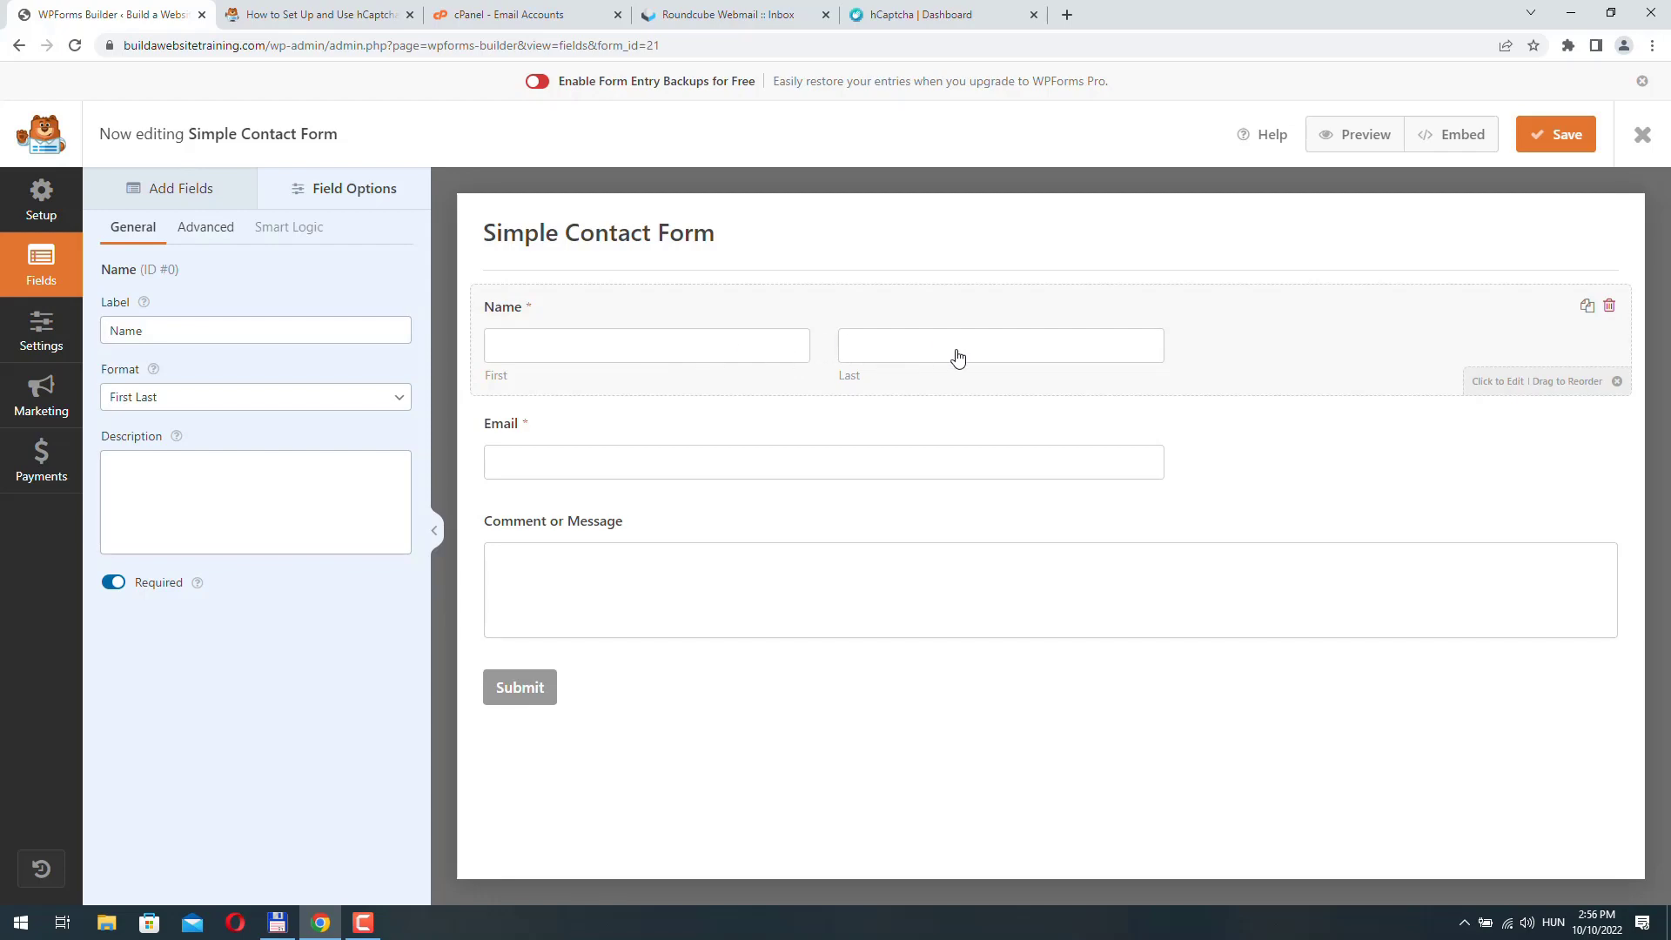
left_click(183, 397)
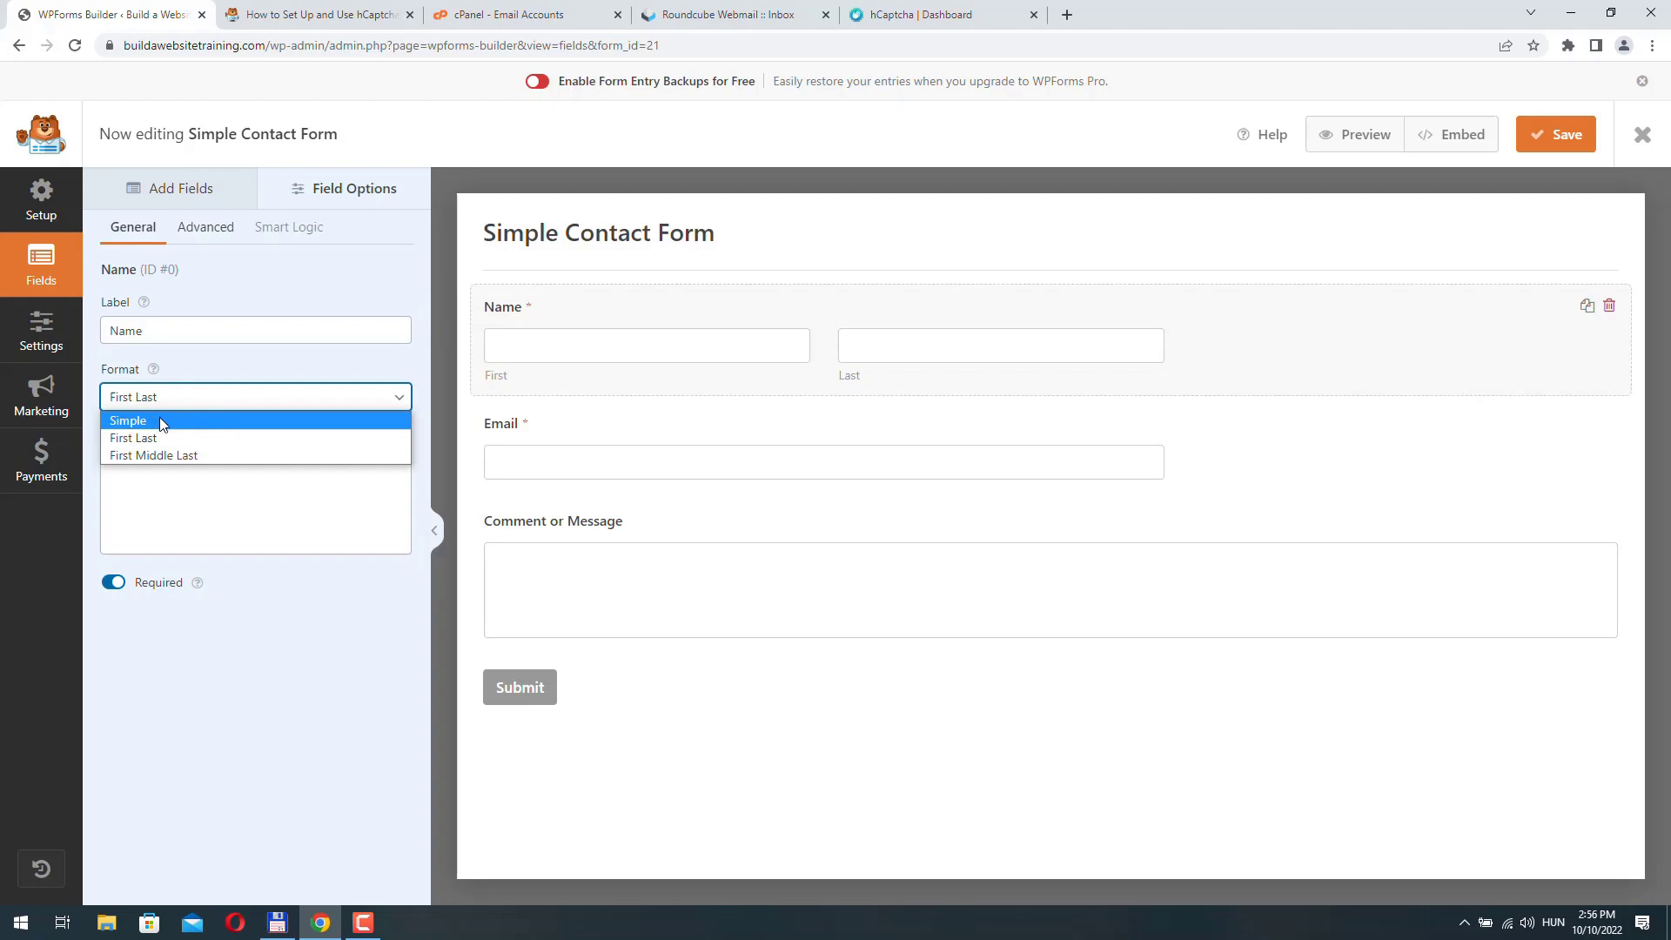
left_click(160, 422)
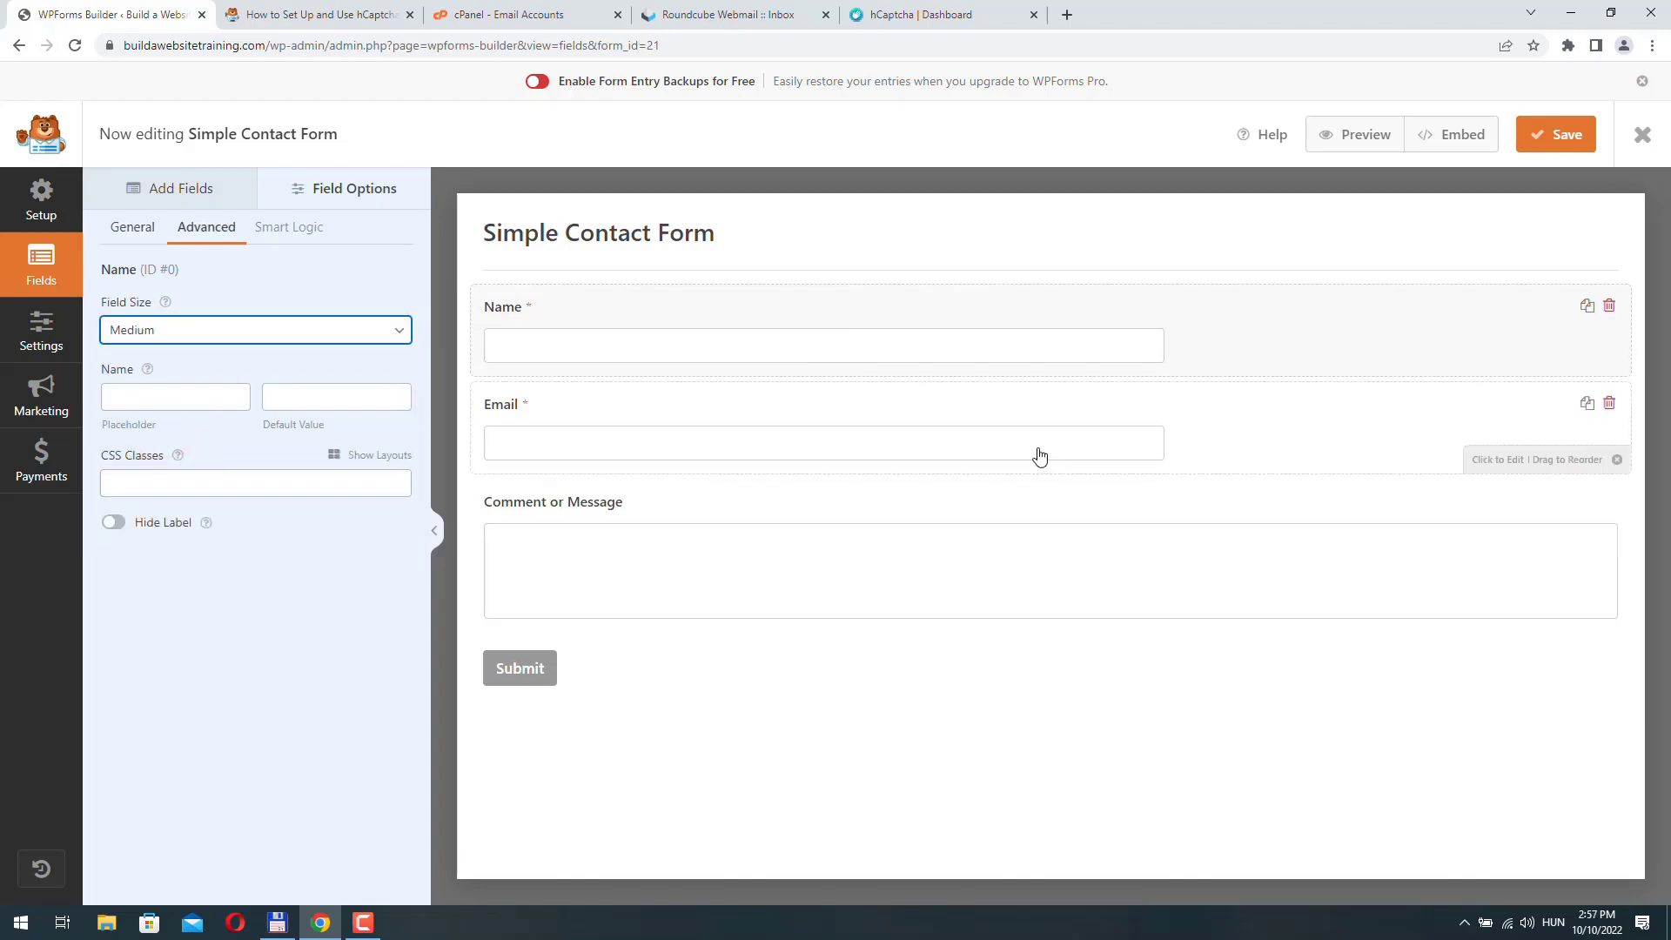
left_click(928, 314)
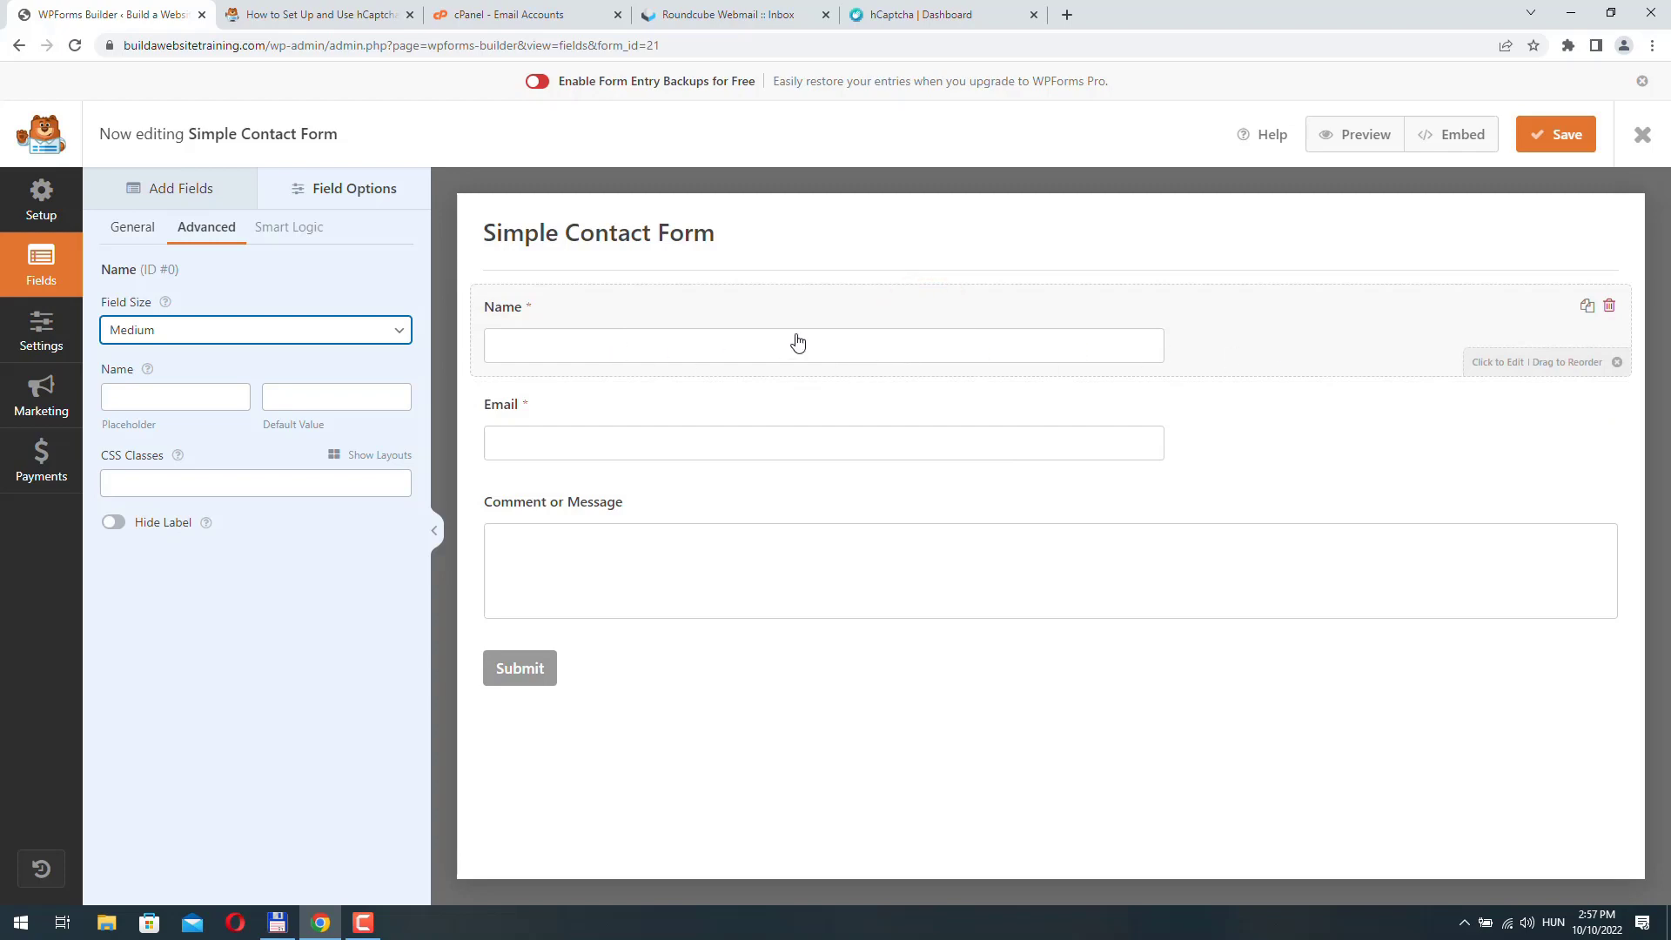
left_click(254, 326)
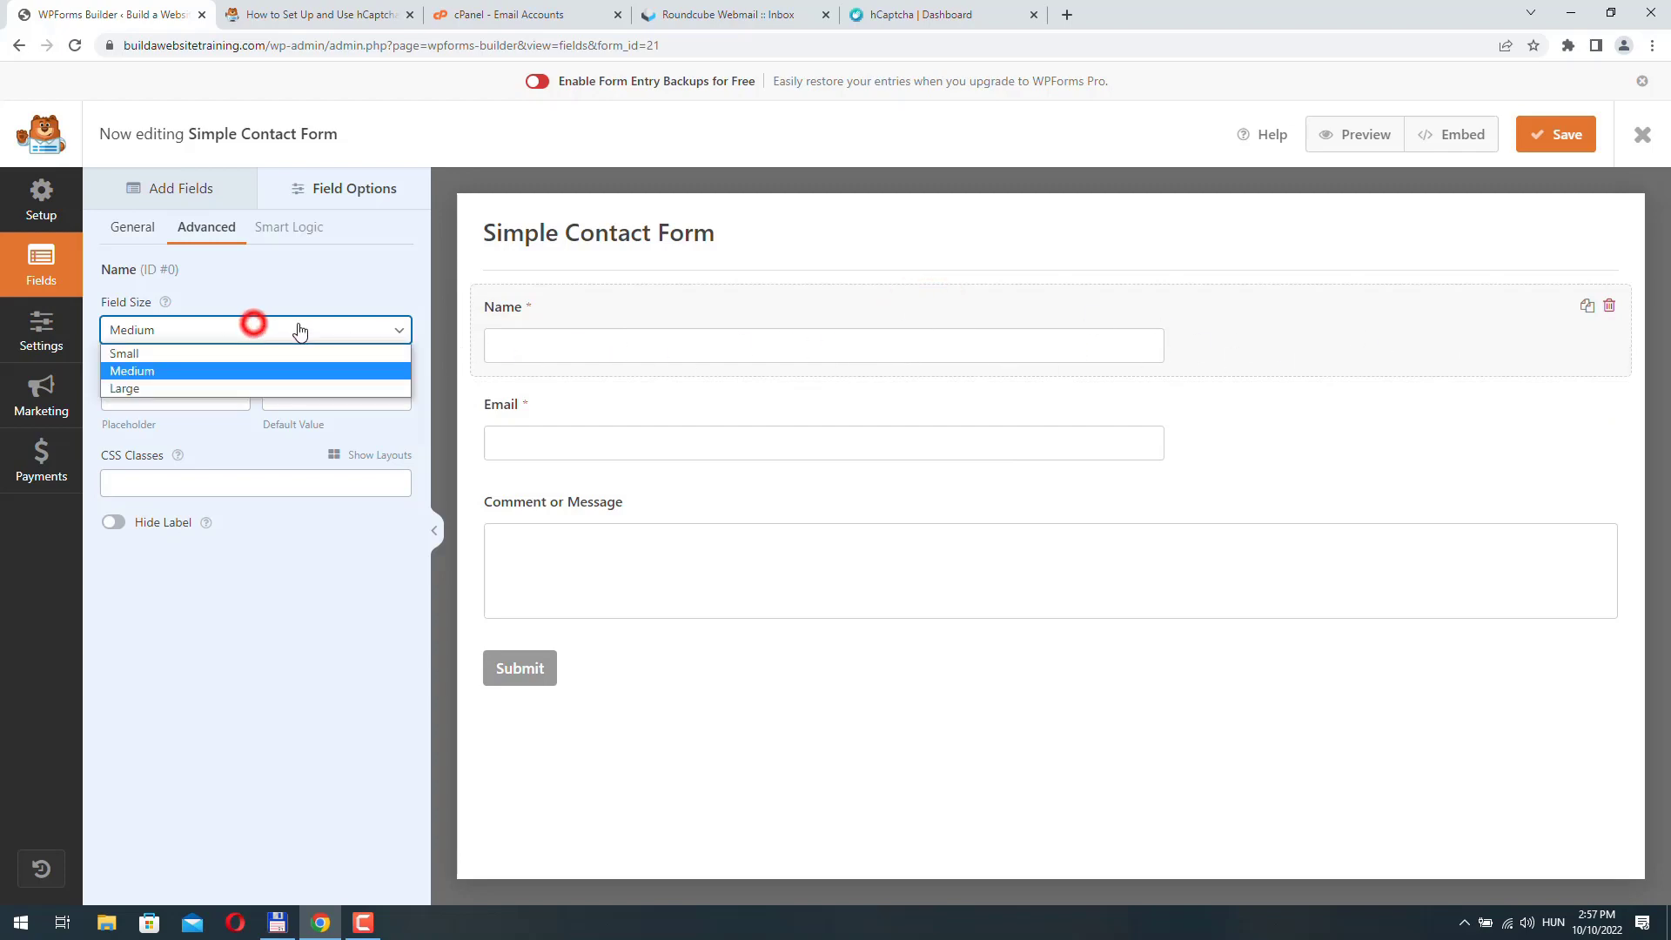
left_click(186, 388)
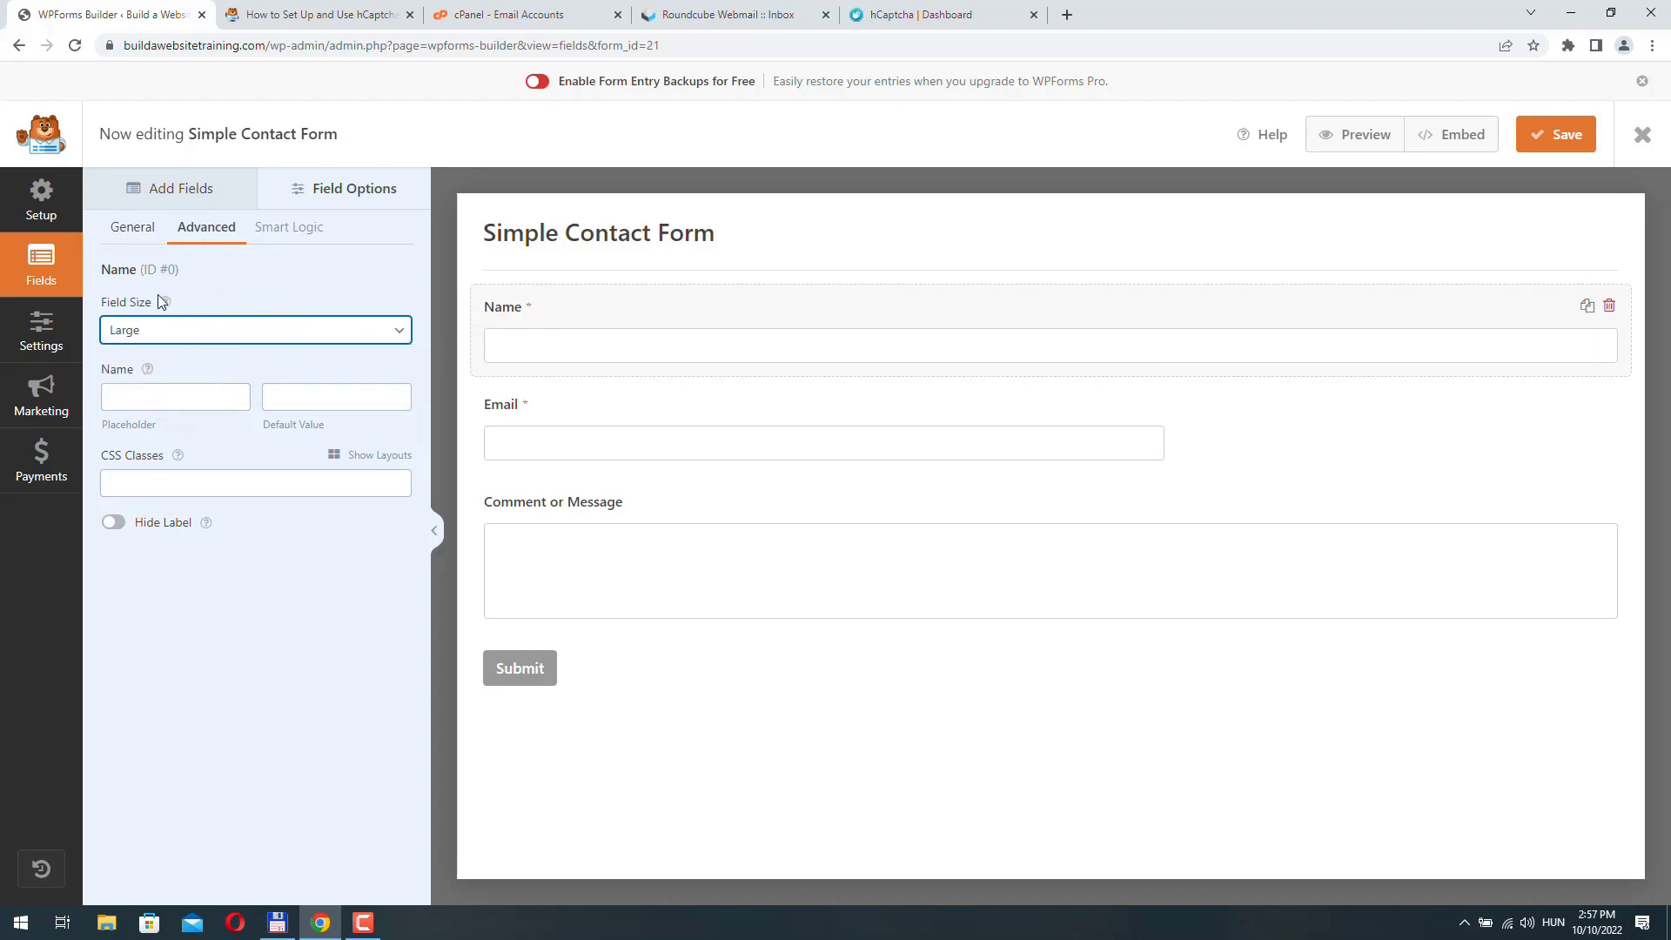
left_click(752, 348)
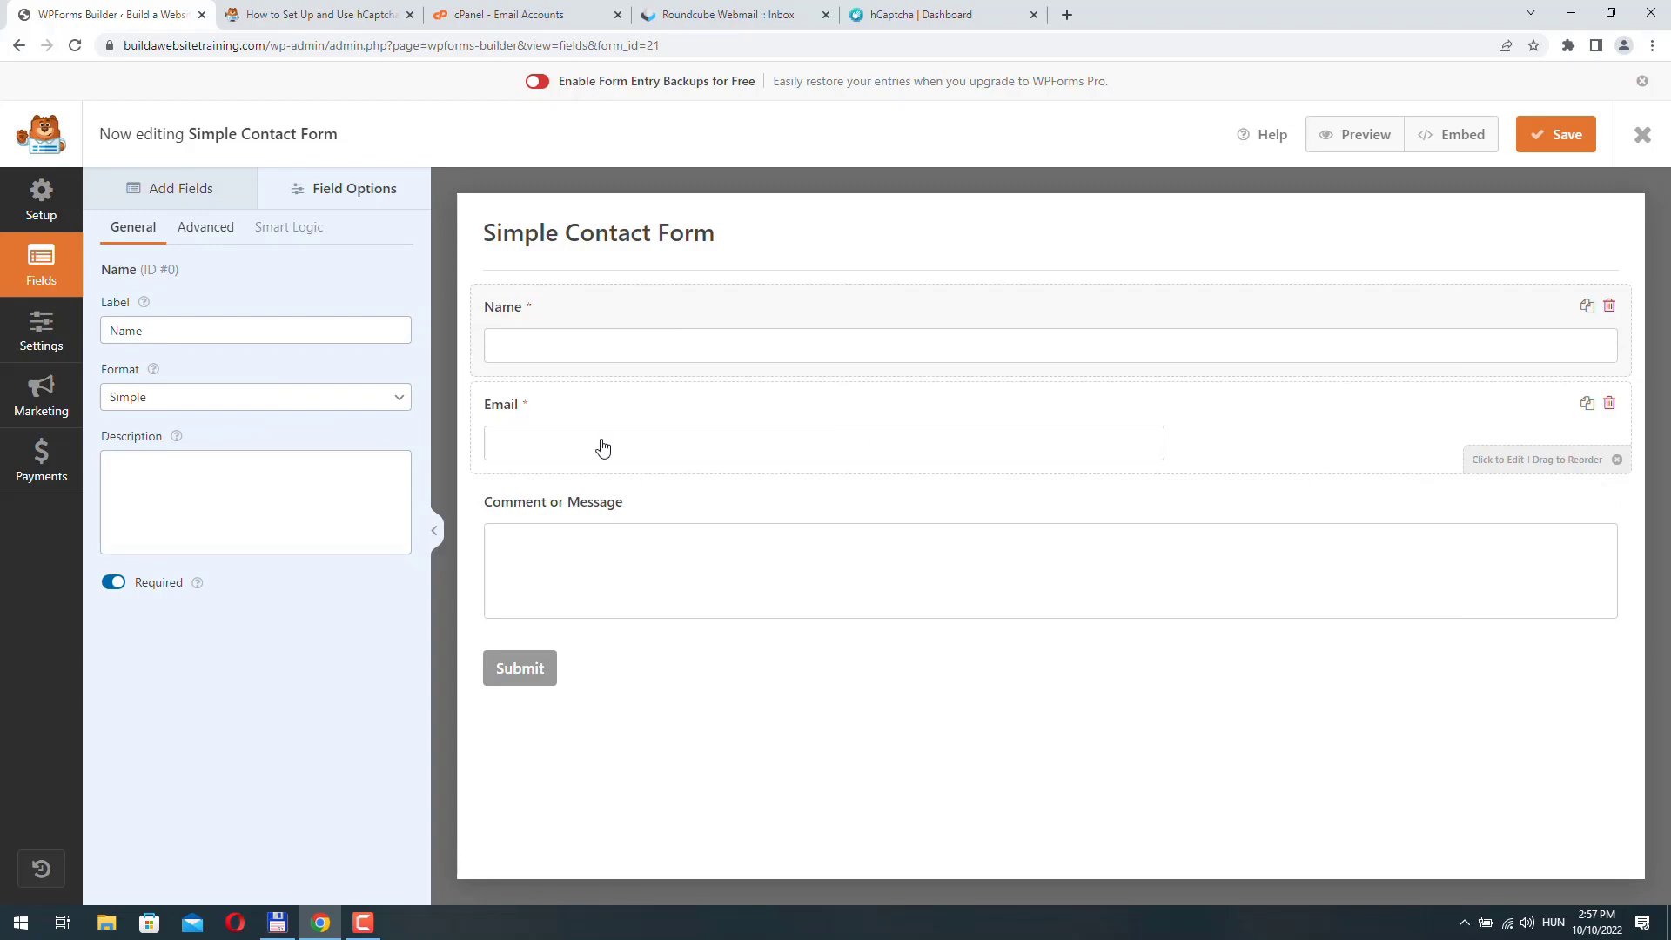
Make the Email field Large and the Comment or Message field required
left_click(1223, 432)
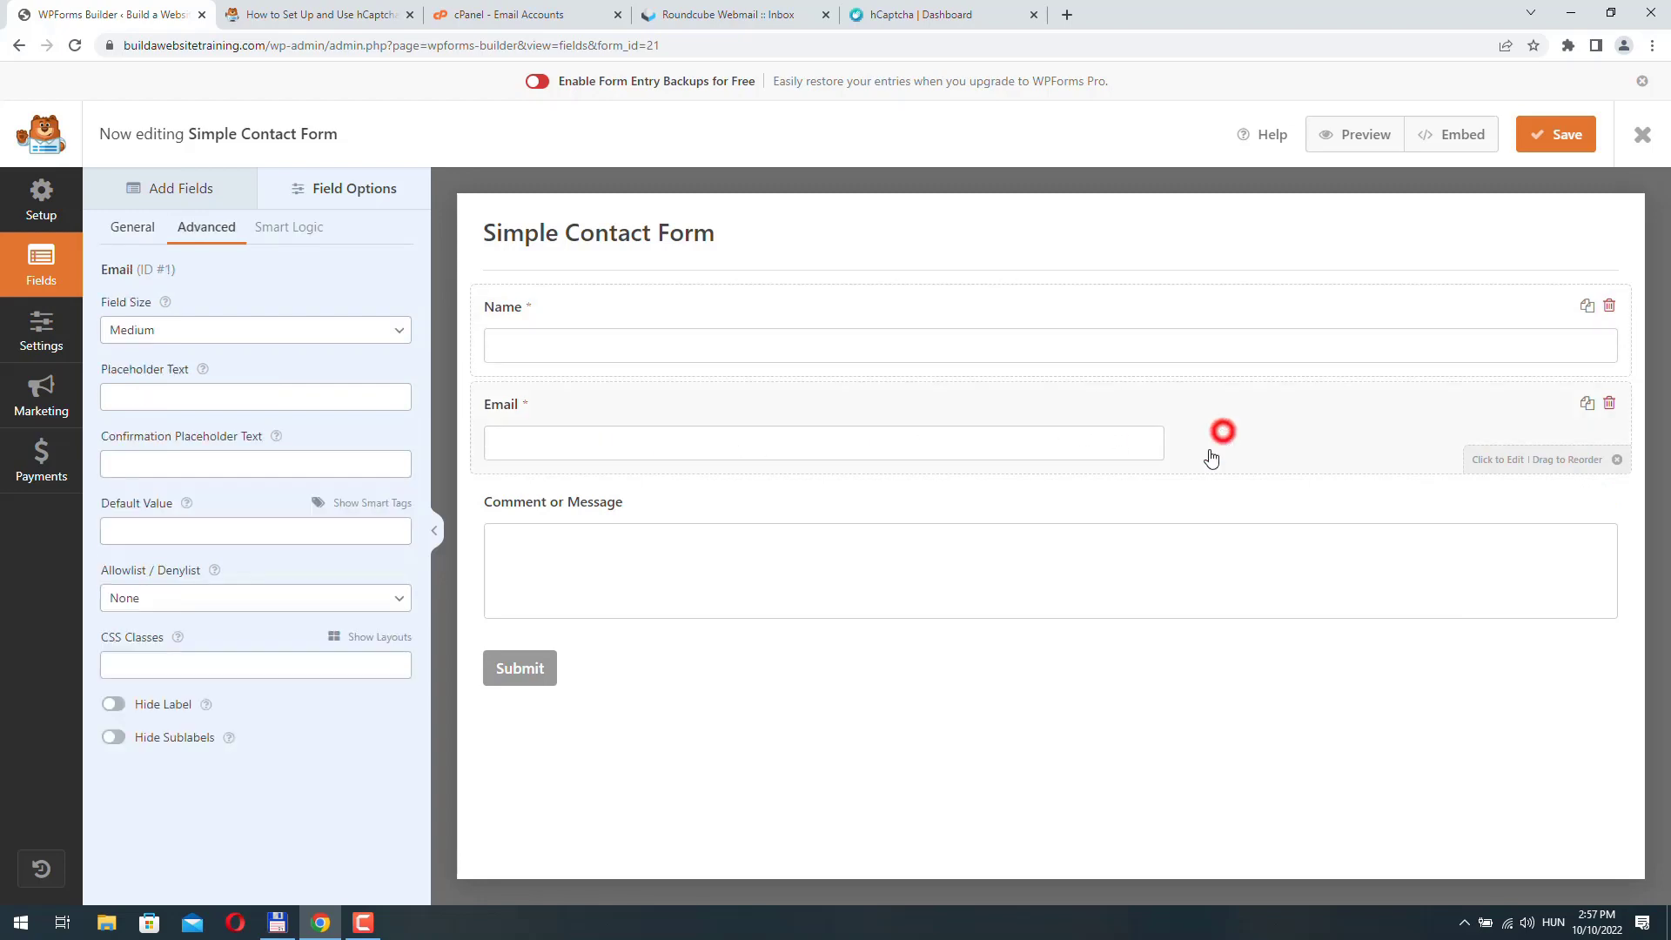
left_click(202, 232)
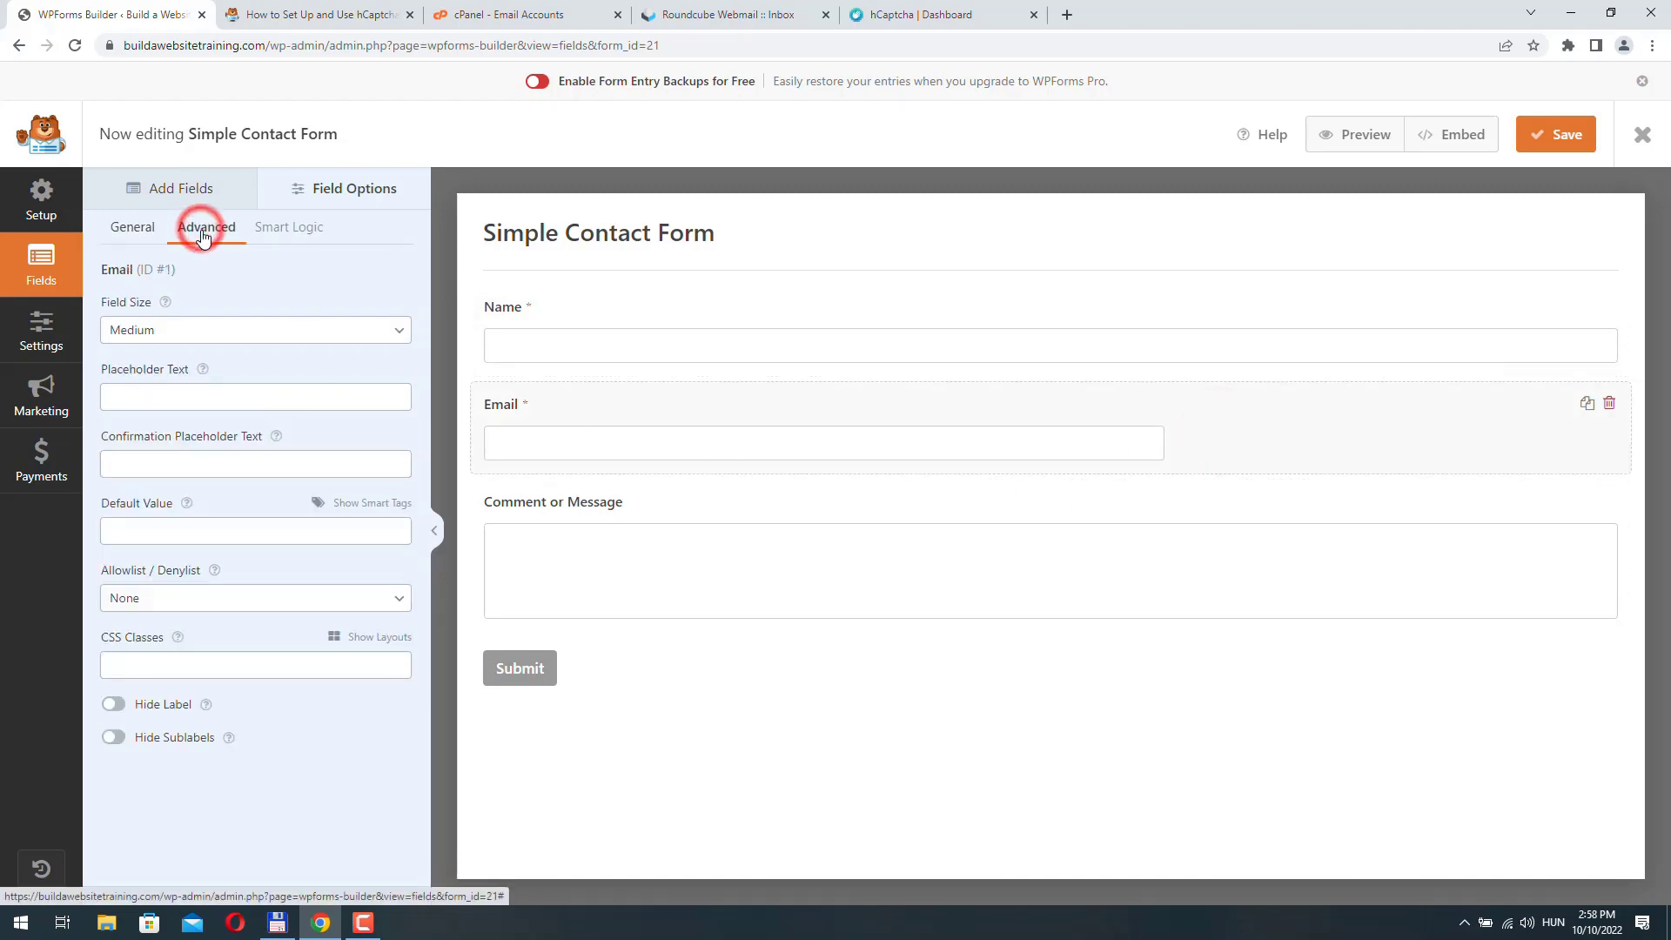
left_click(172, 329)
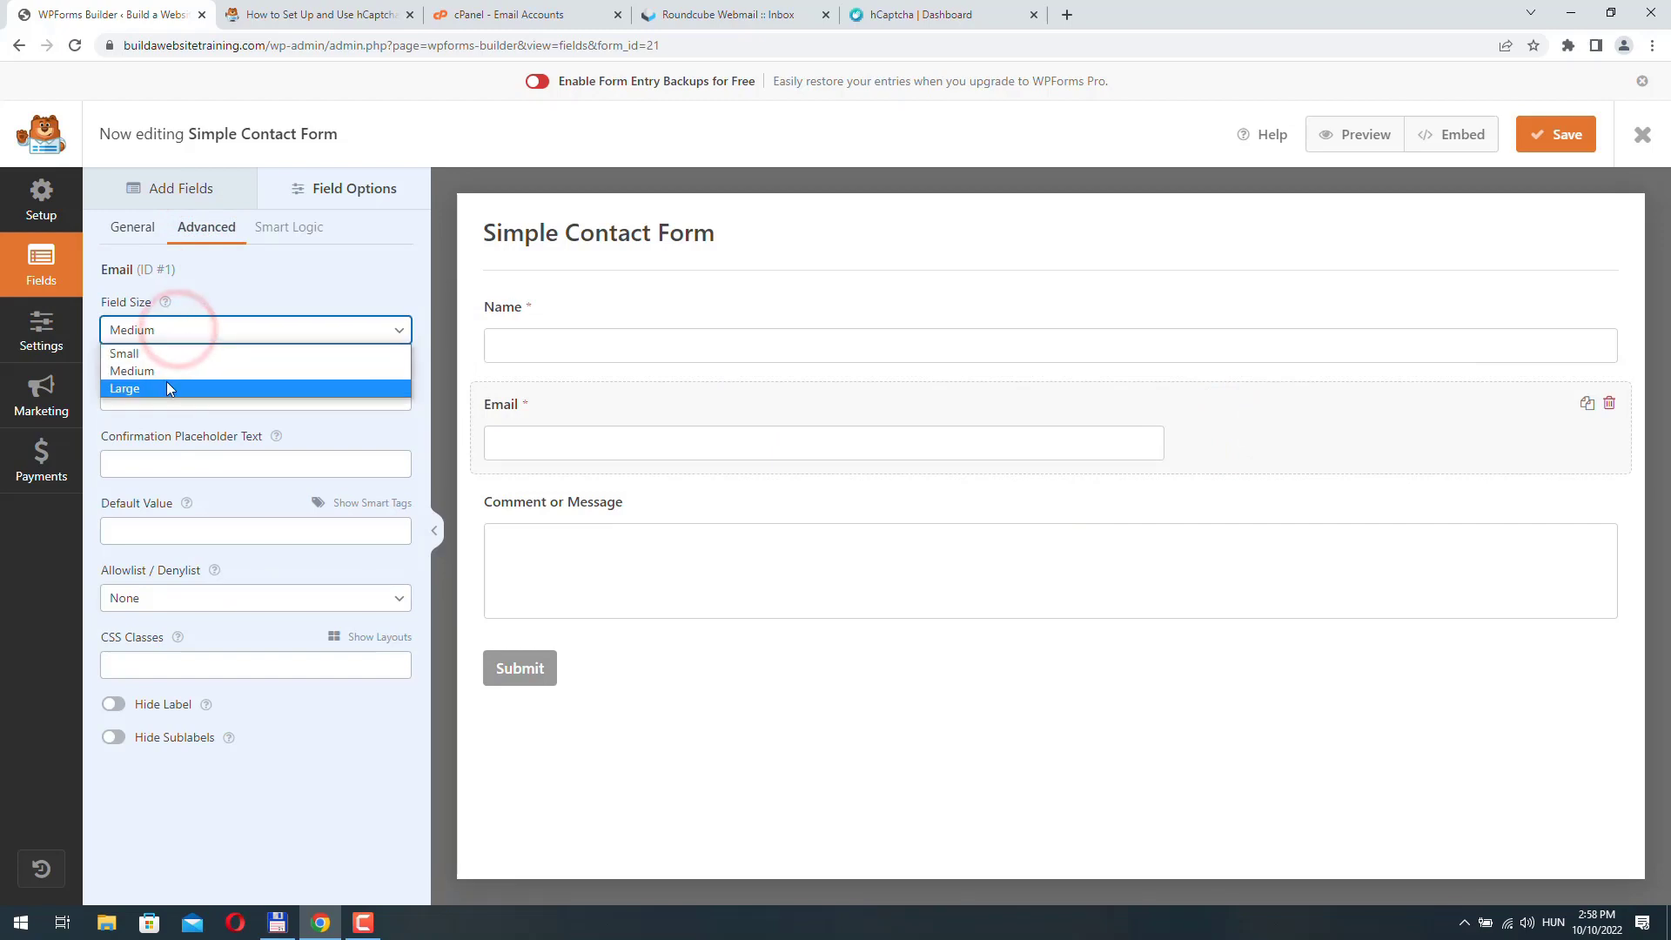
left_click(165, 381)
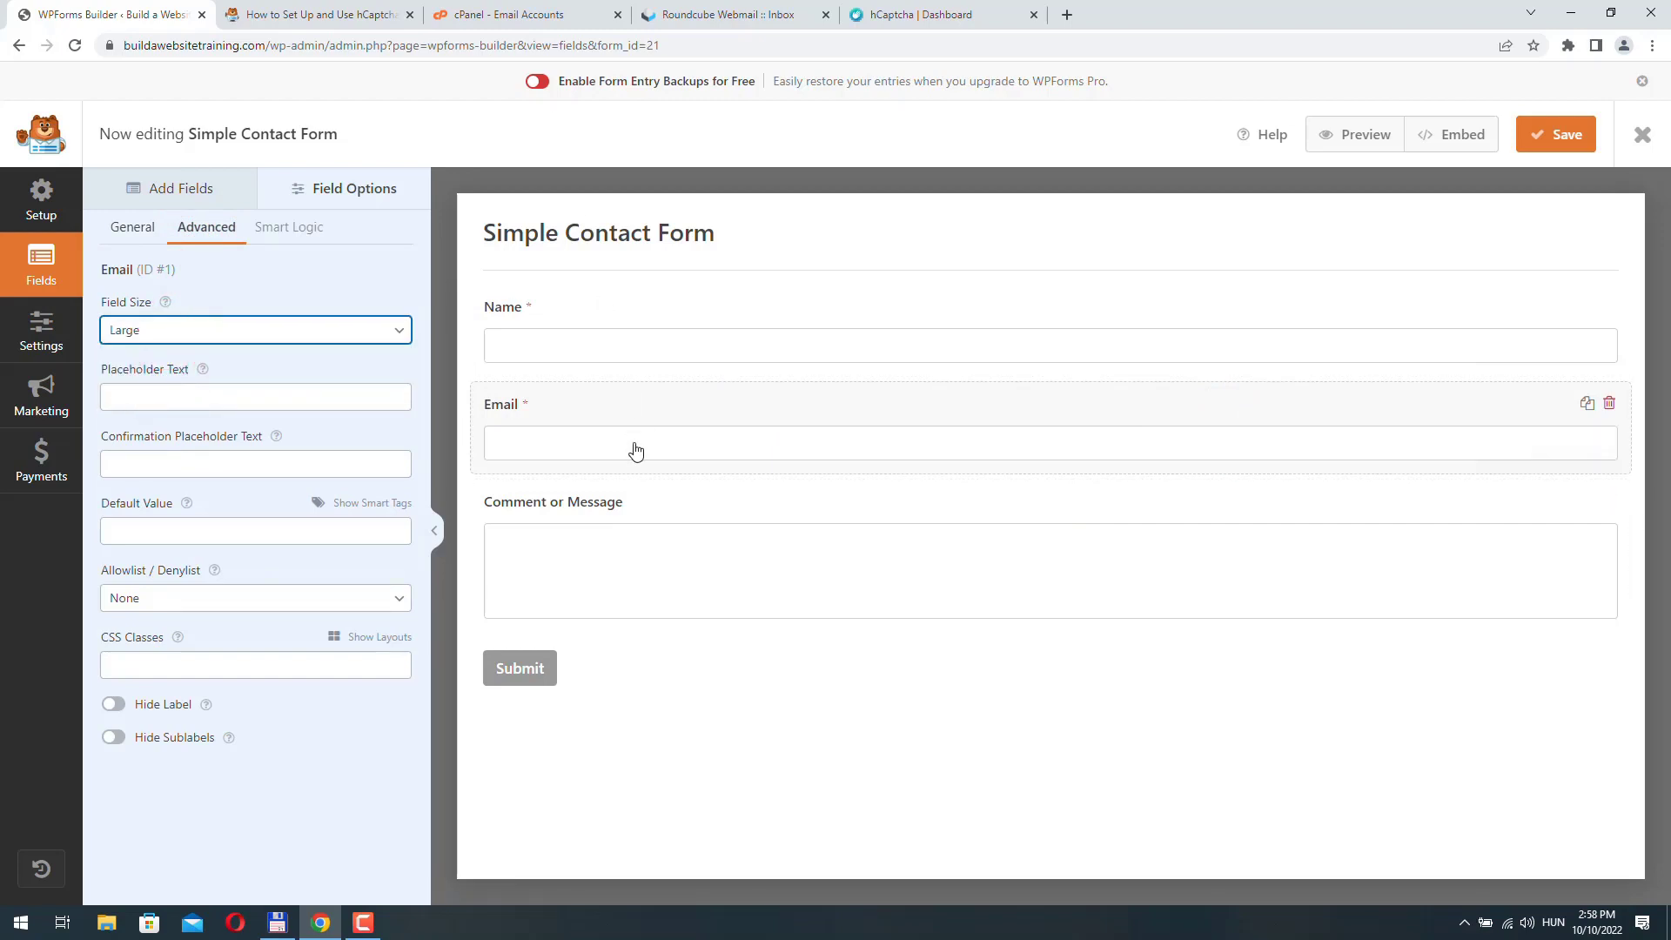
left_click(644, 537)
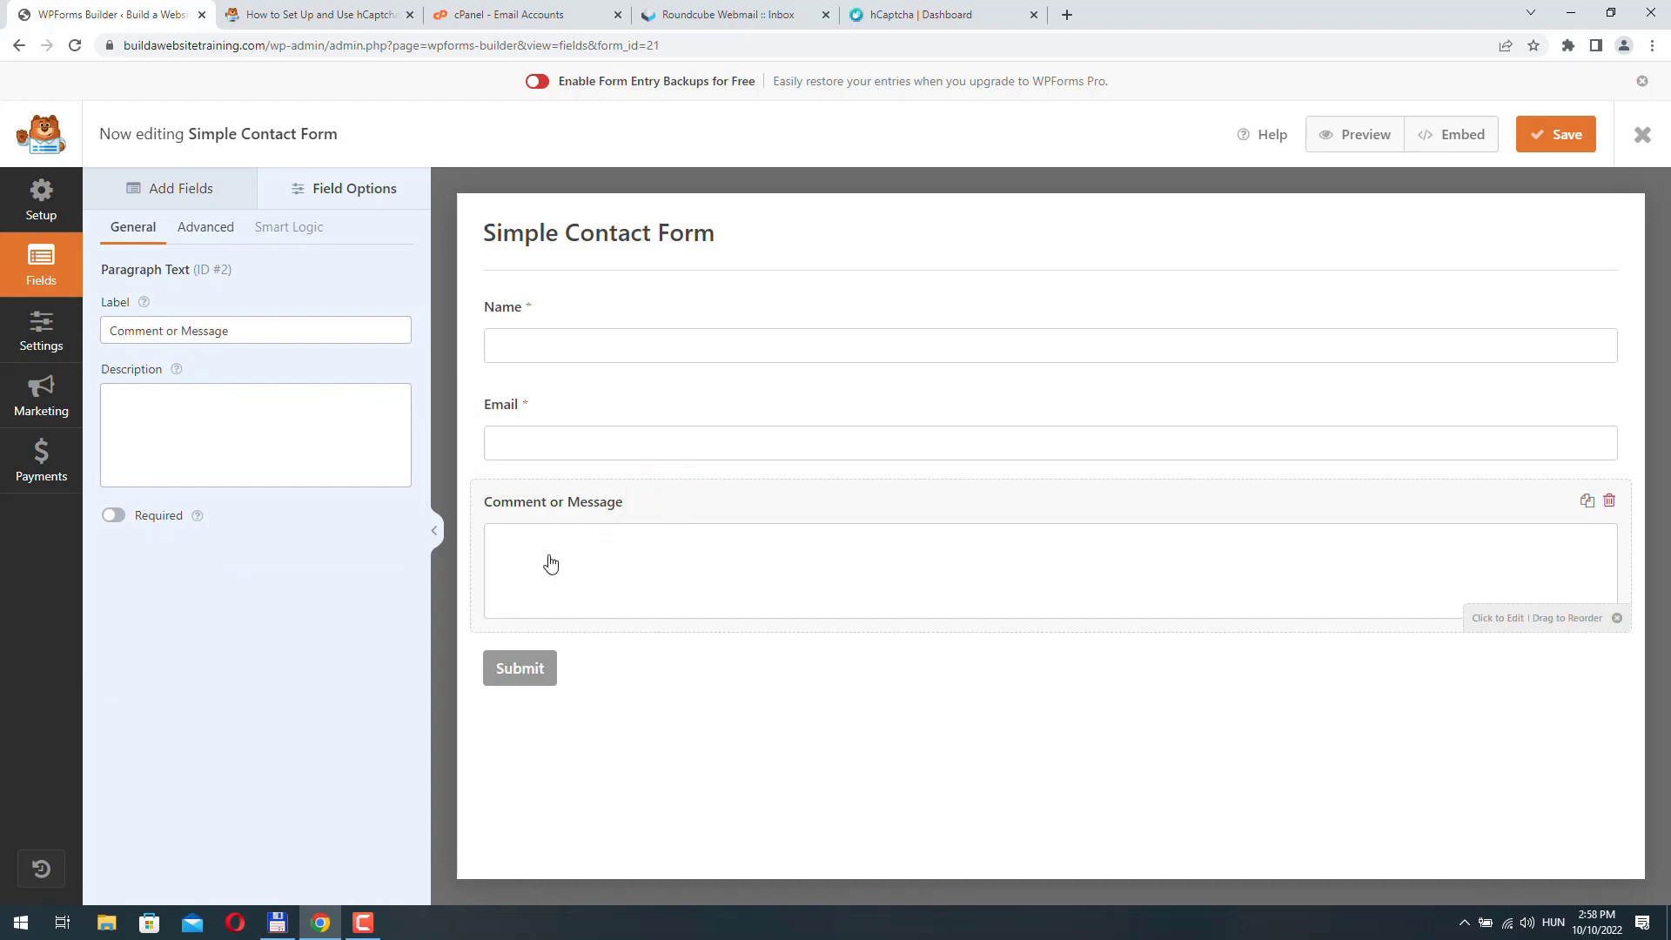
left_click(112, 517)
left_click(158, 190)
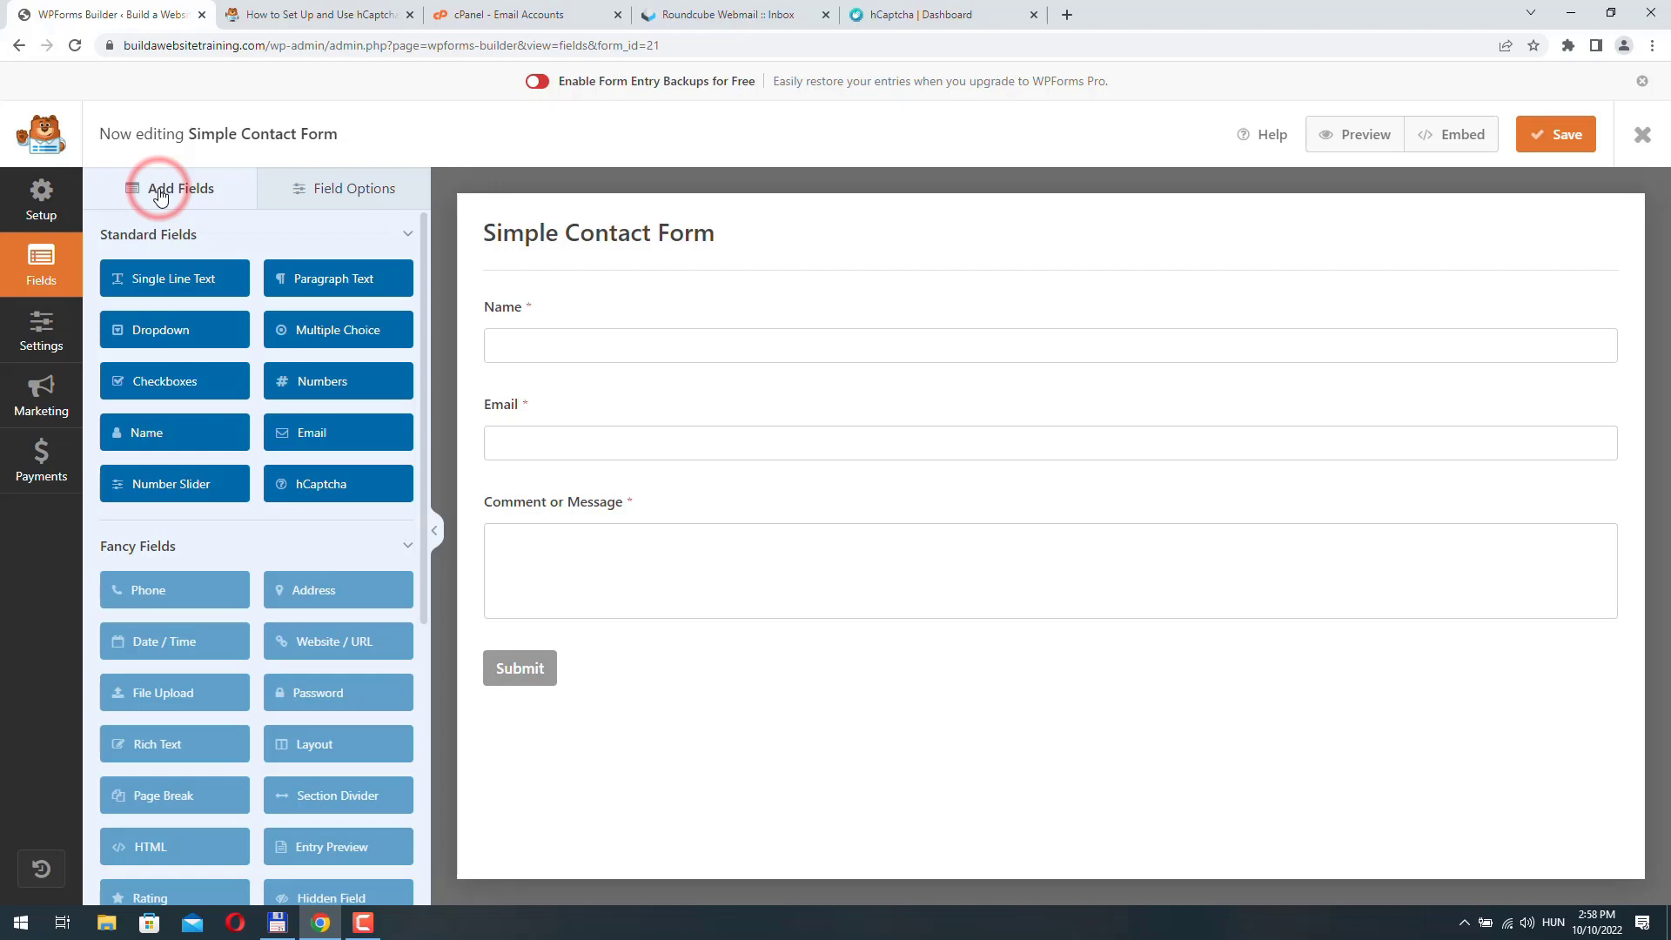
Add hCaptcha to the Simple Contact Form, dismiss the notice, and save
left_click(302, 485)
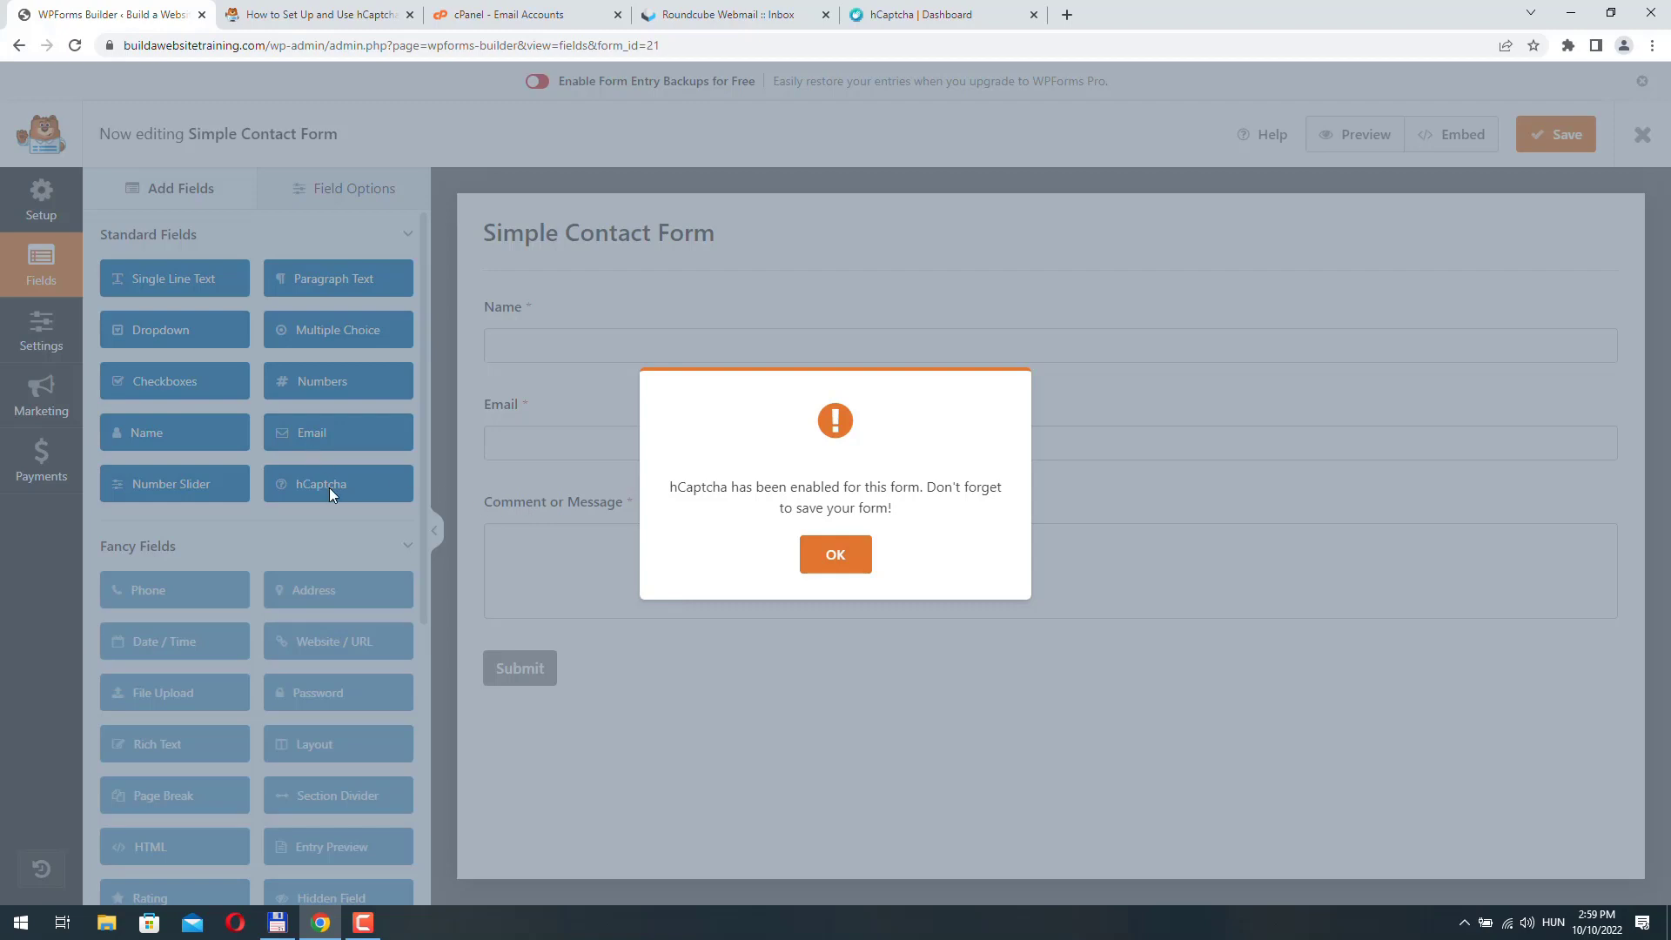
left_click(843, 555)
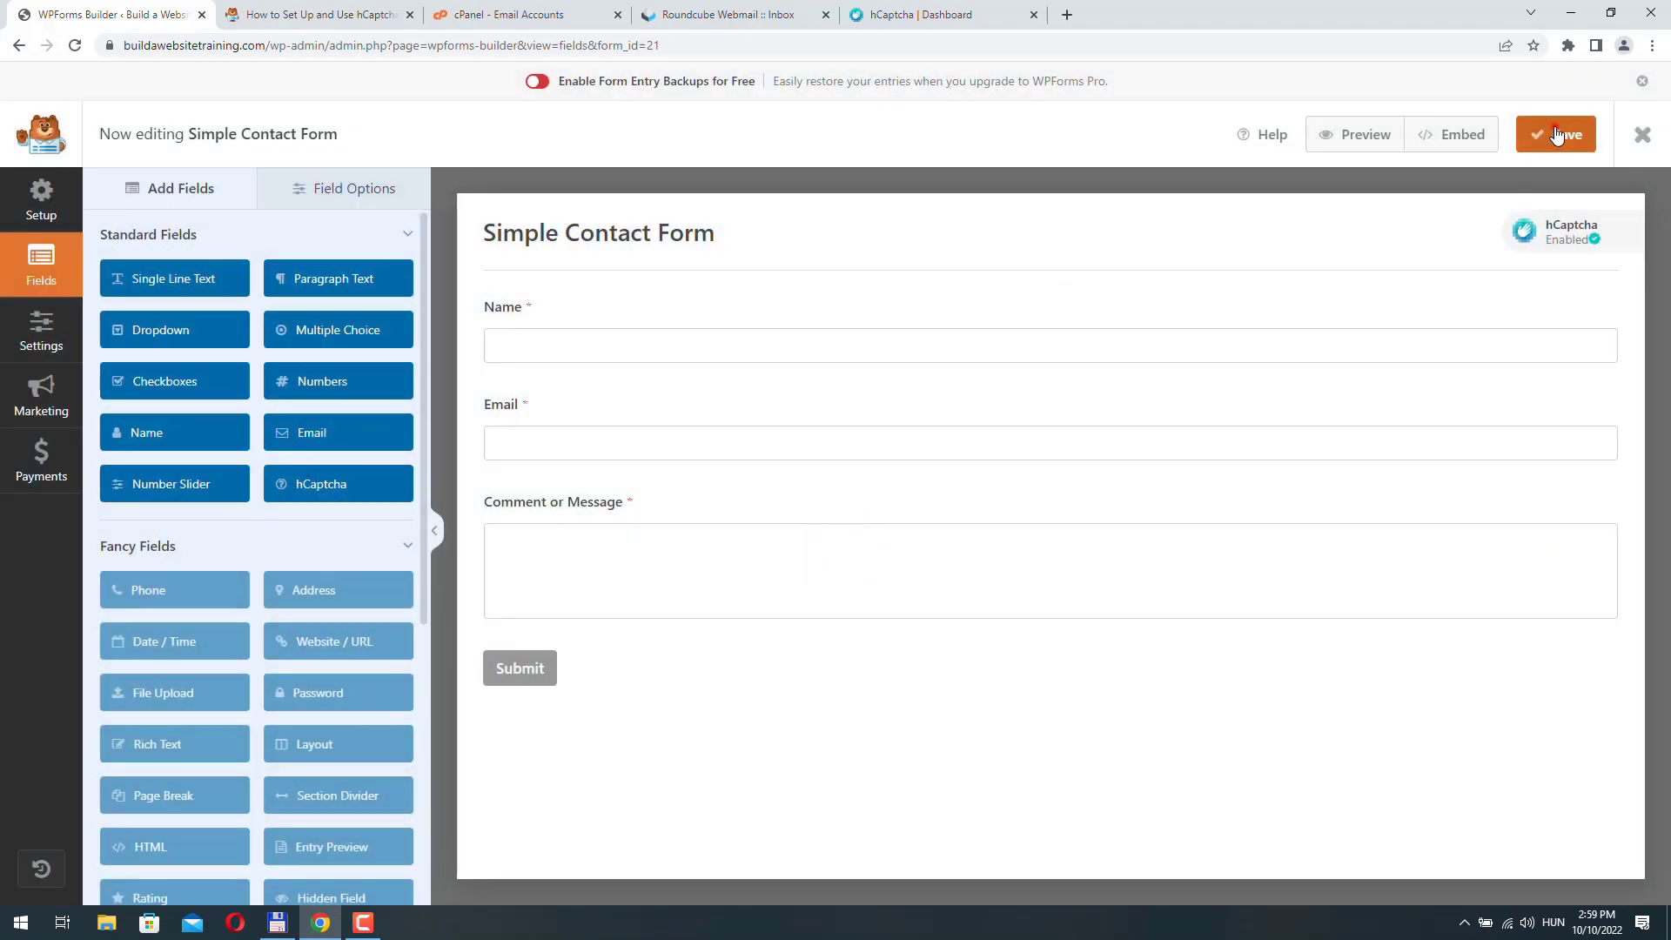
left_click(1556, 134)
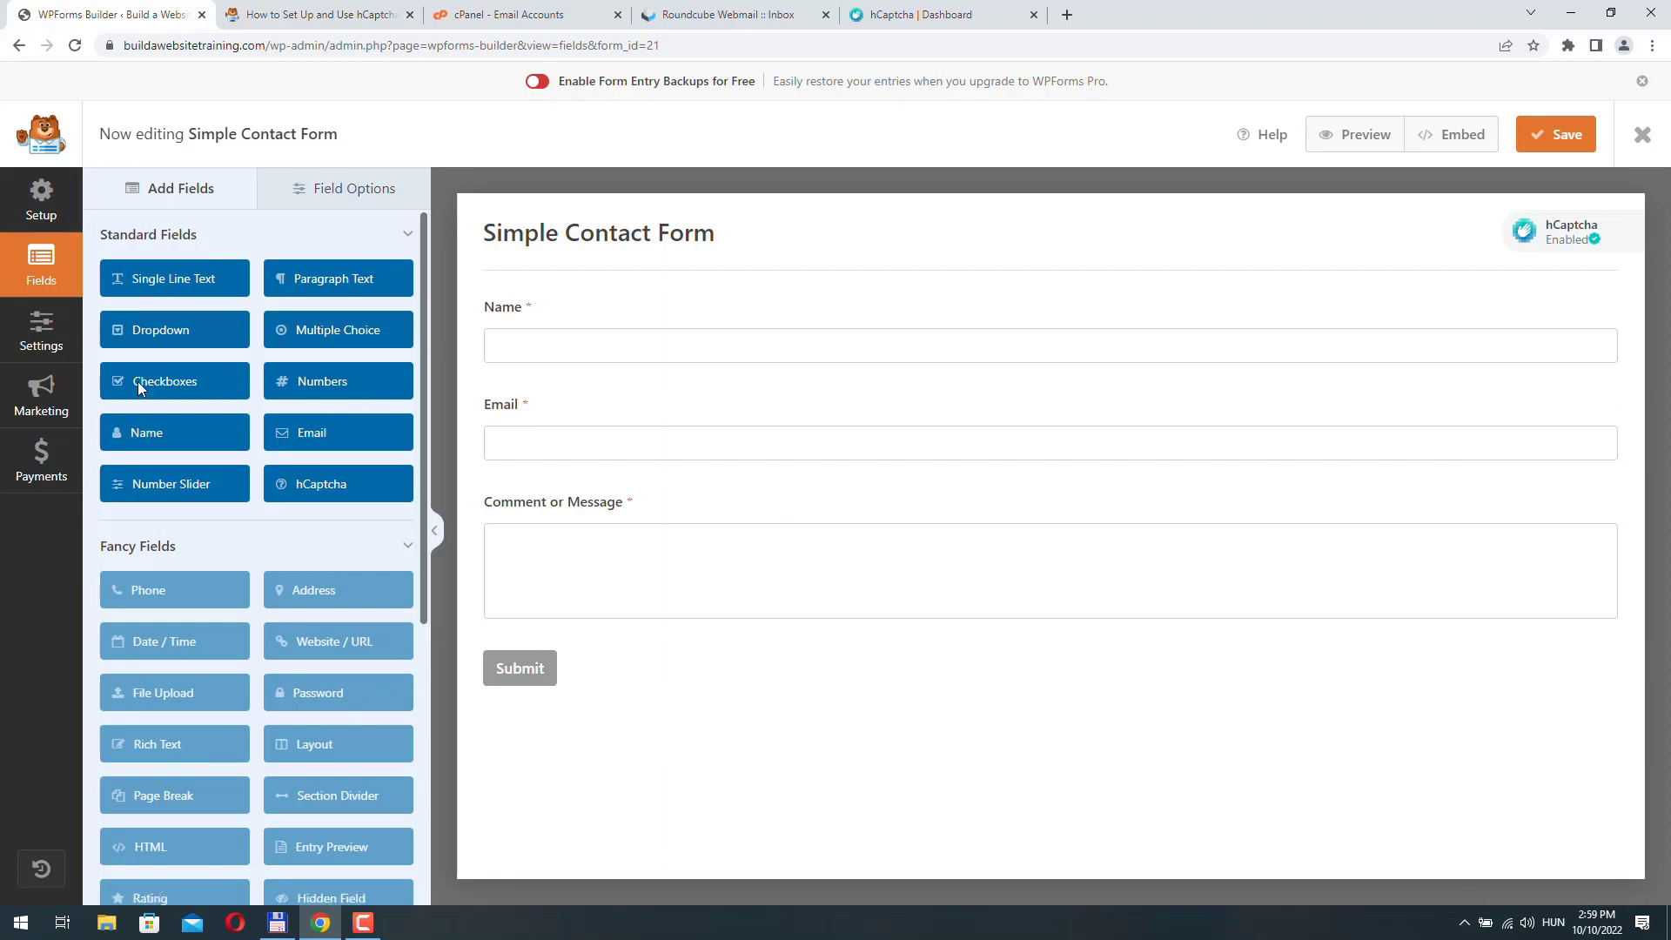
mouse_move(1050, 344)
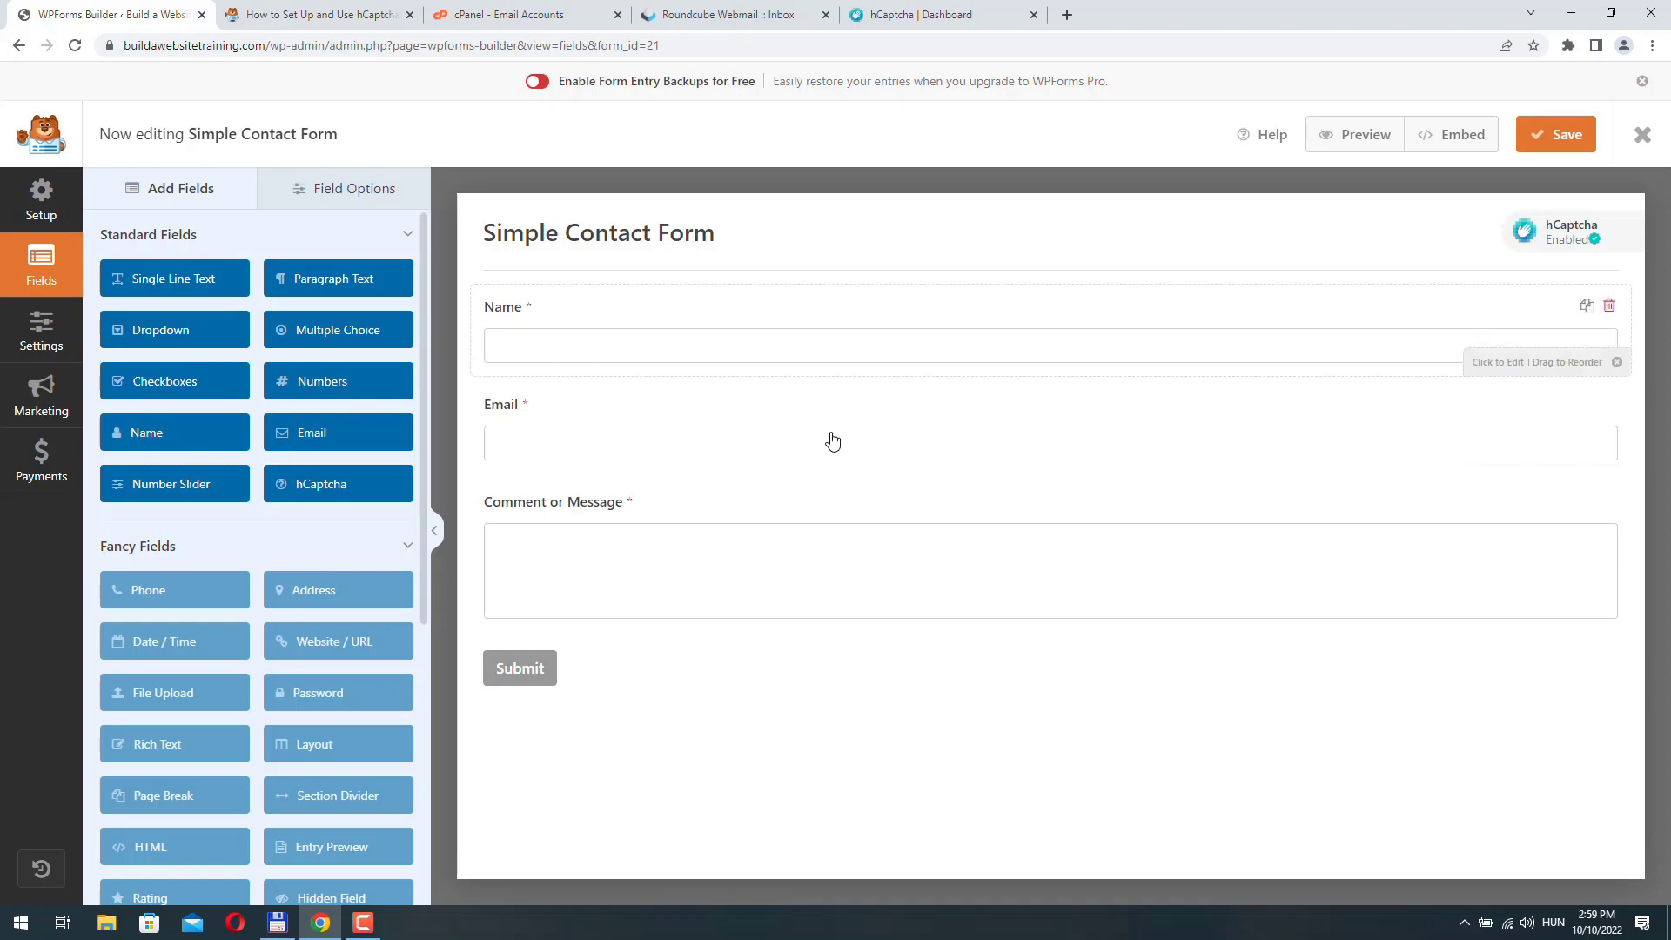
Rename the form to 'Build a Website Contact Form' in its General settings
left_click(51, 334)
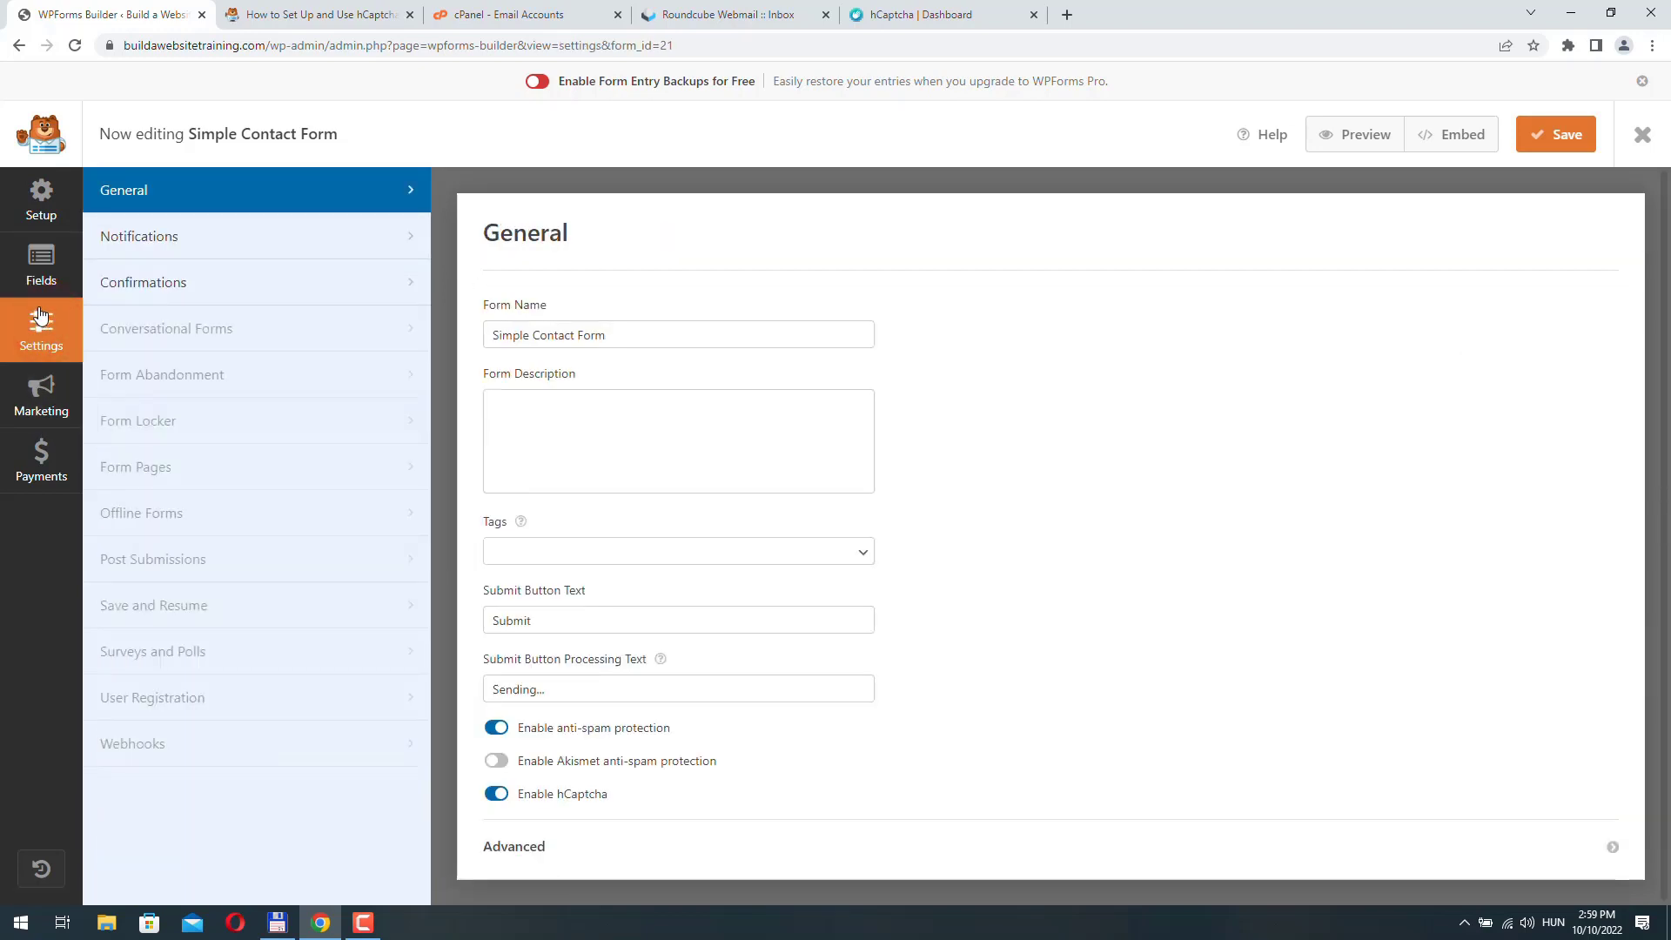
triple_click(638, 338)
type("Build")
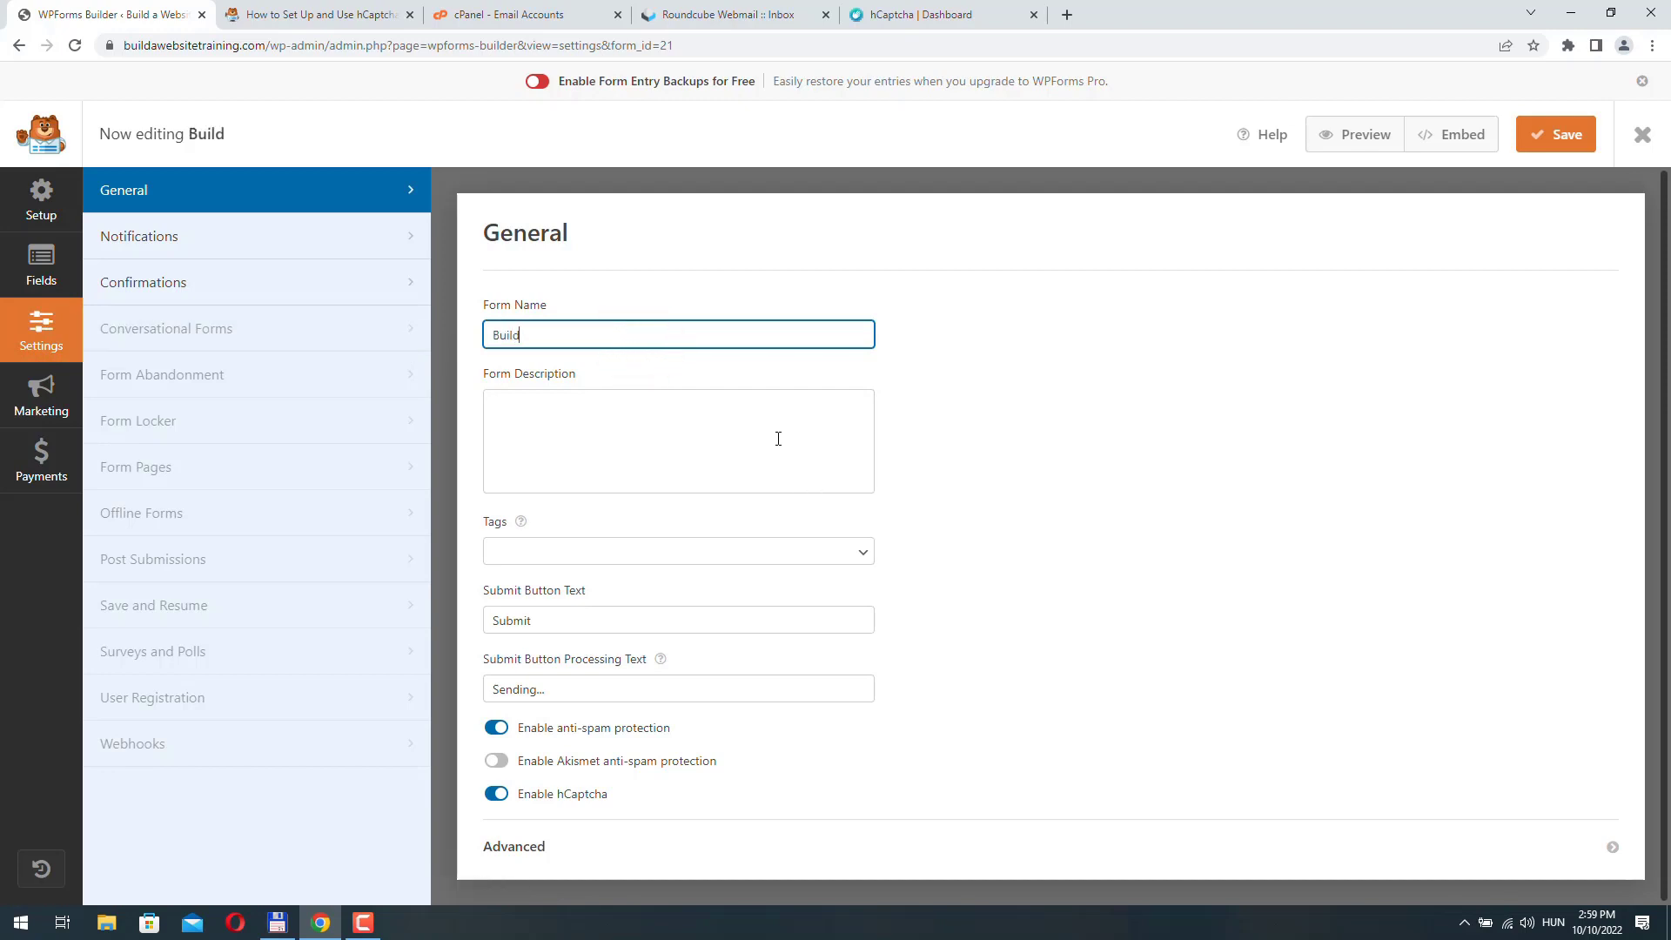
type(" a Website Contact Form")
triple_click(580, 616)
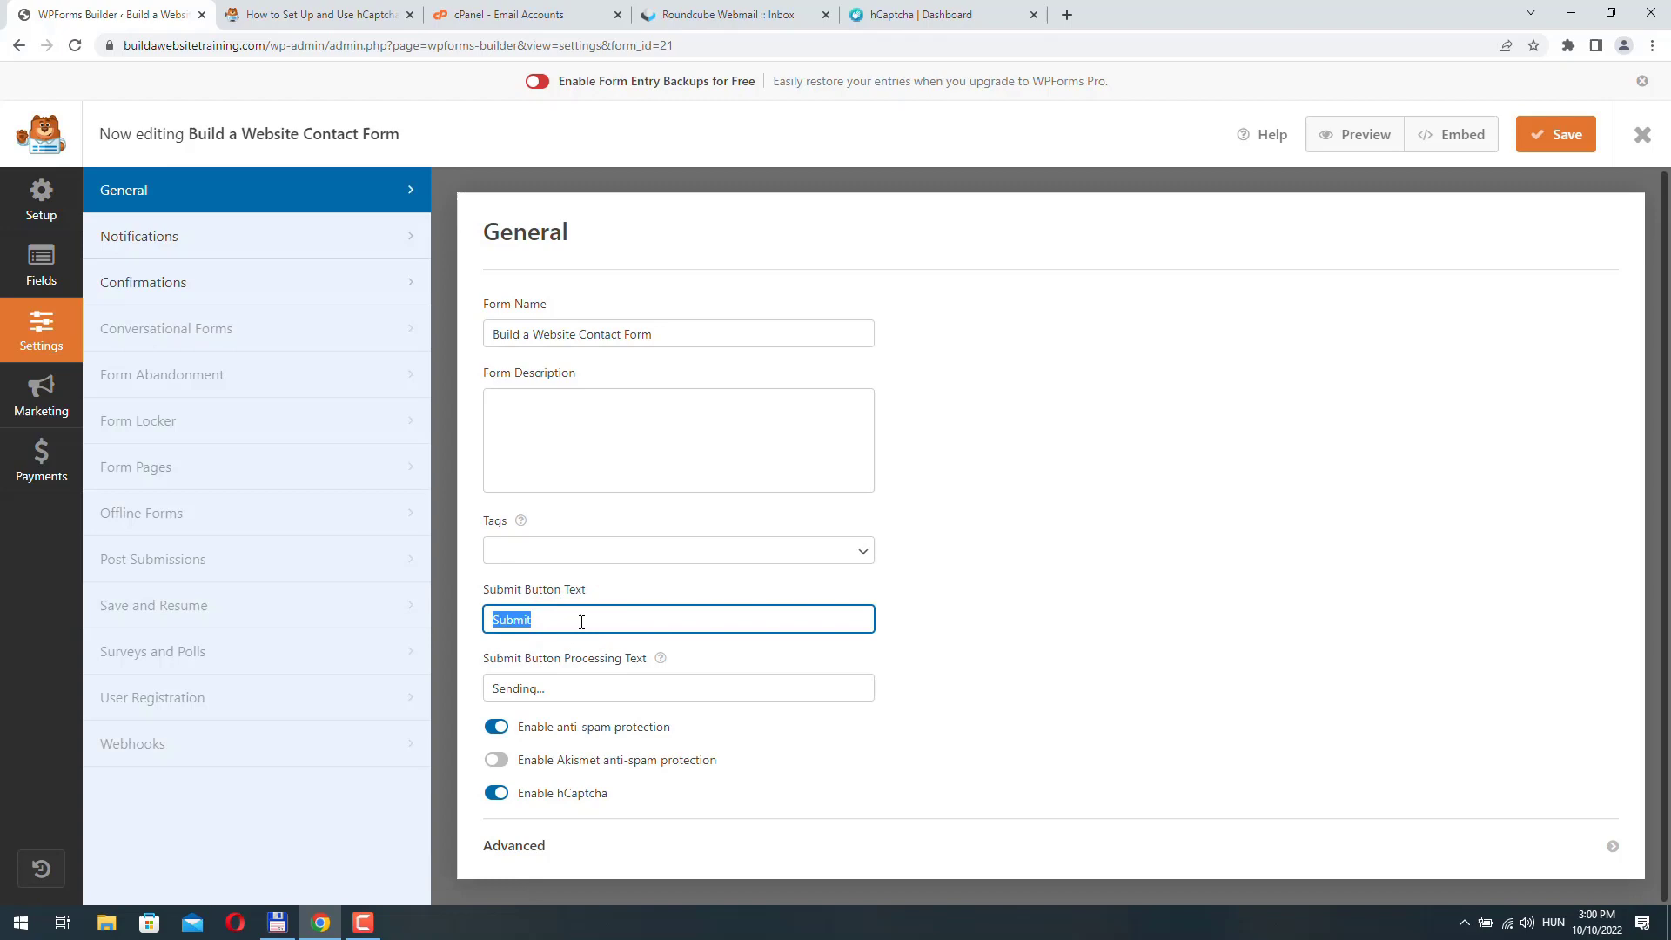
Save the rename and change the notification subject to 'New Email: Simple Contact Form (ID #21)'
left_click(1560, 135)
left_click(175, 238)
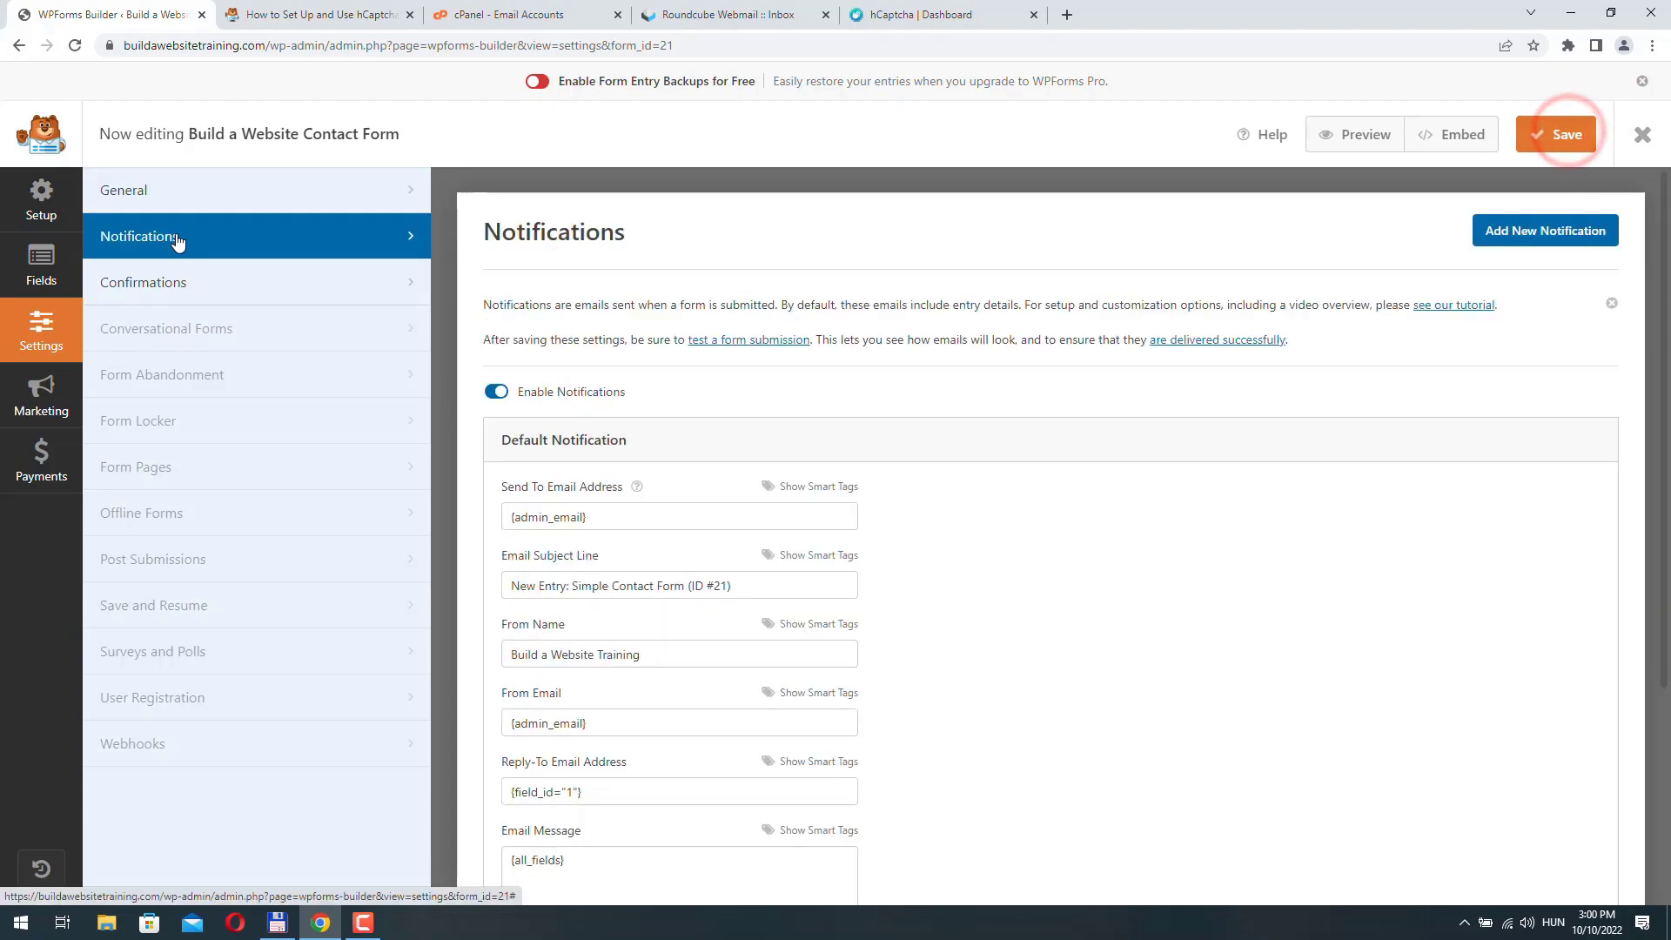
scroll(953, 544, "down", 2)
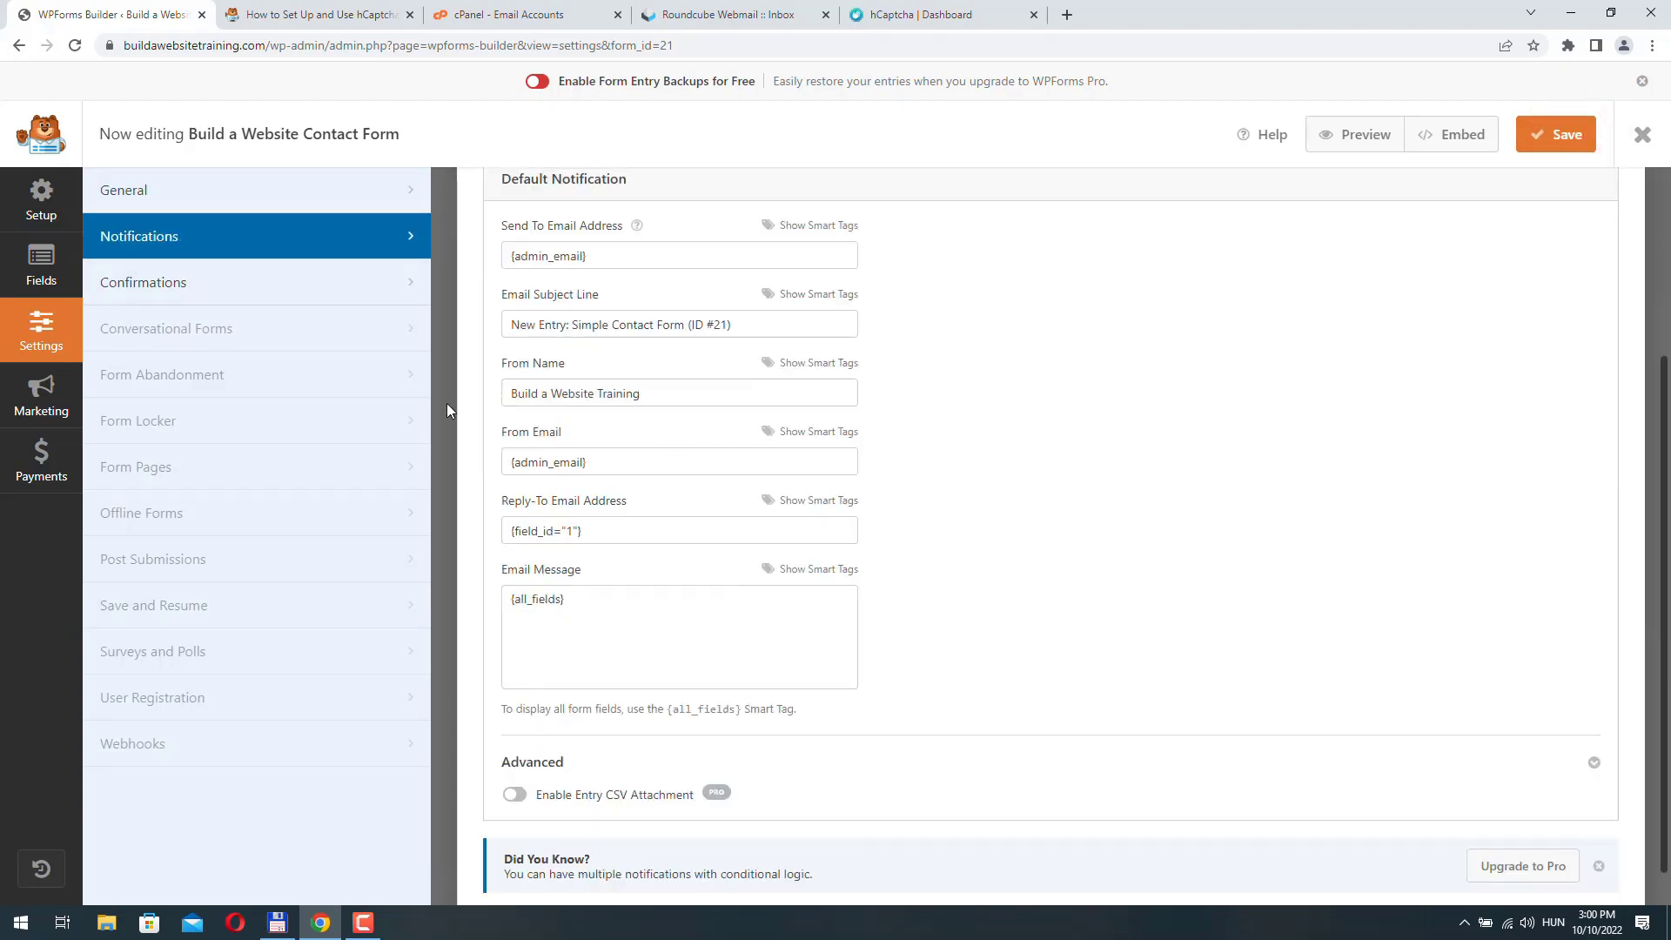
scroll(777, 450, "up", 2)
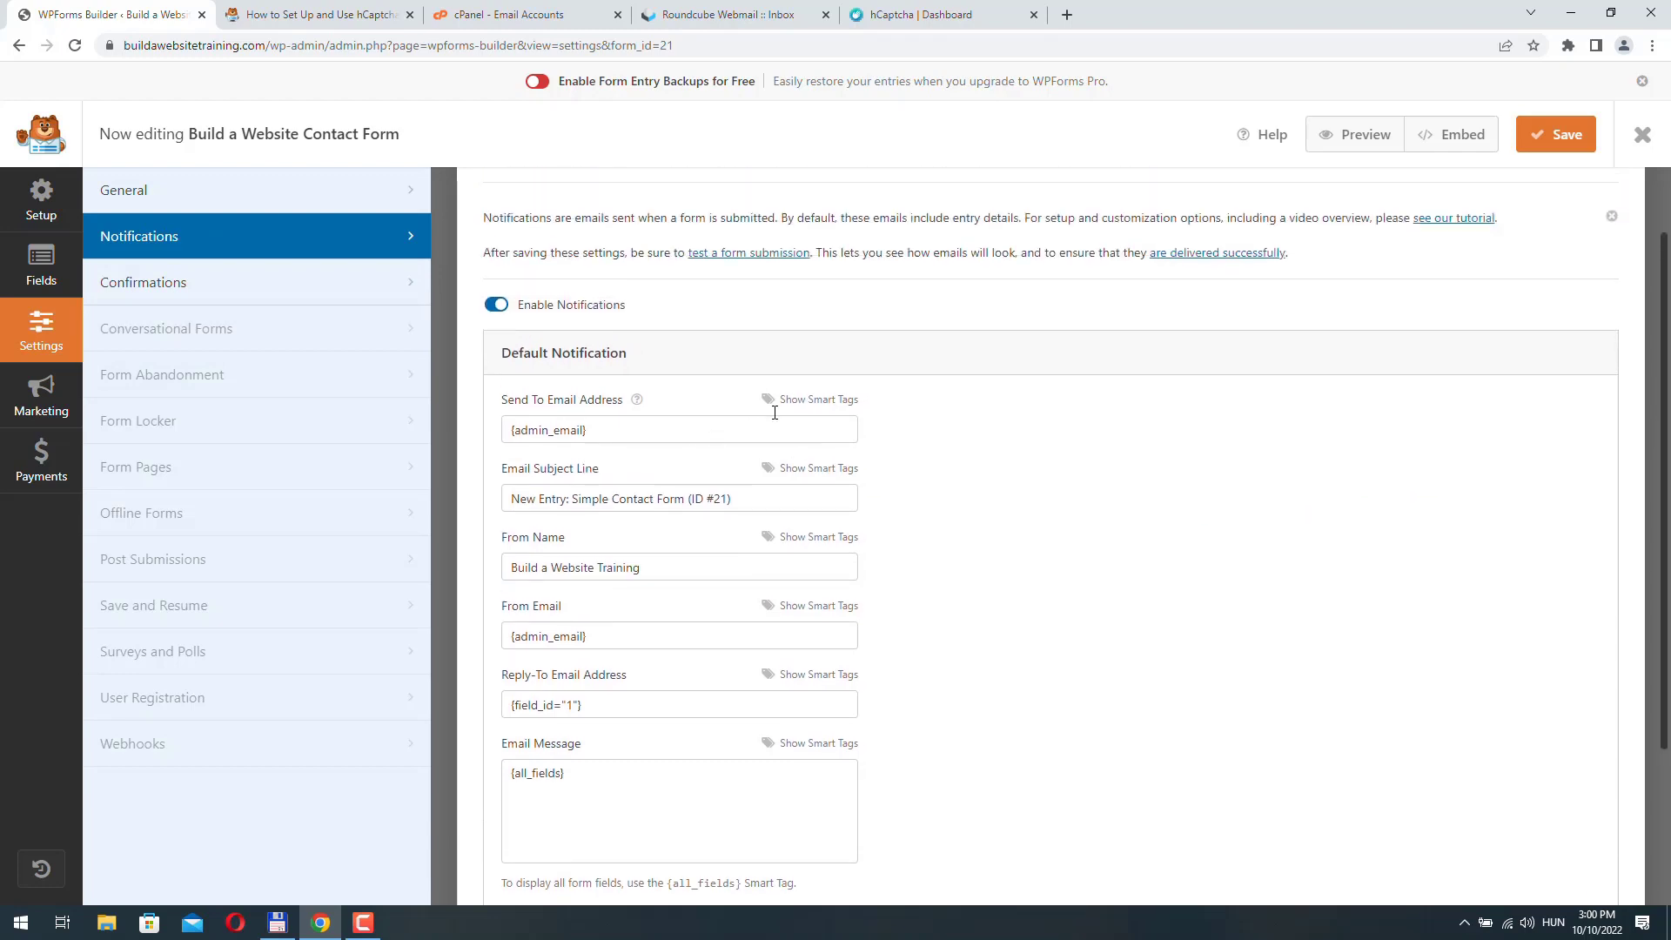
scroll(591, 327, "down", 1)
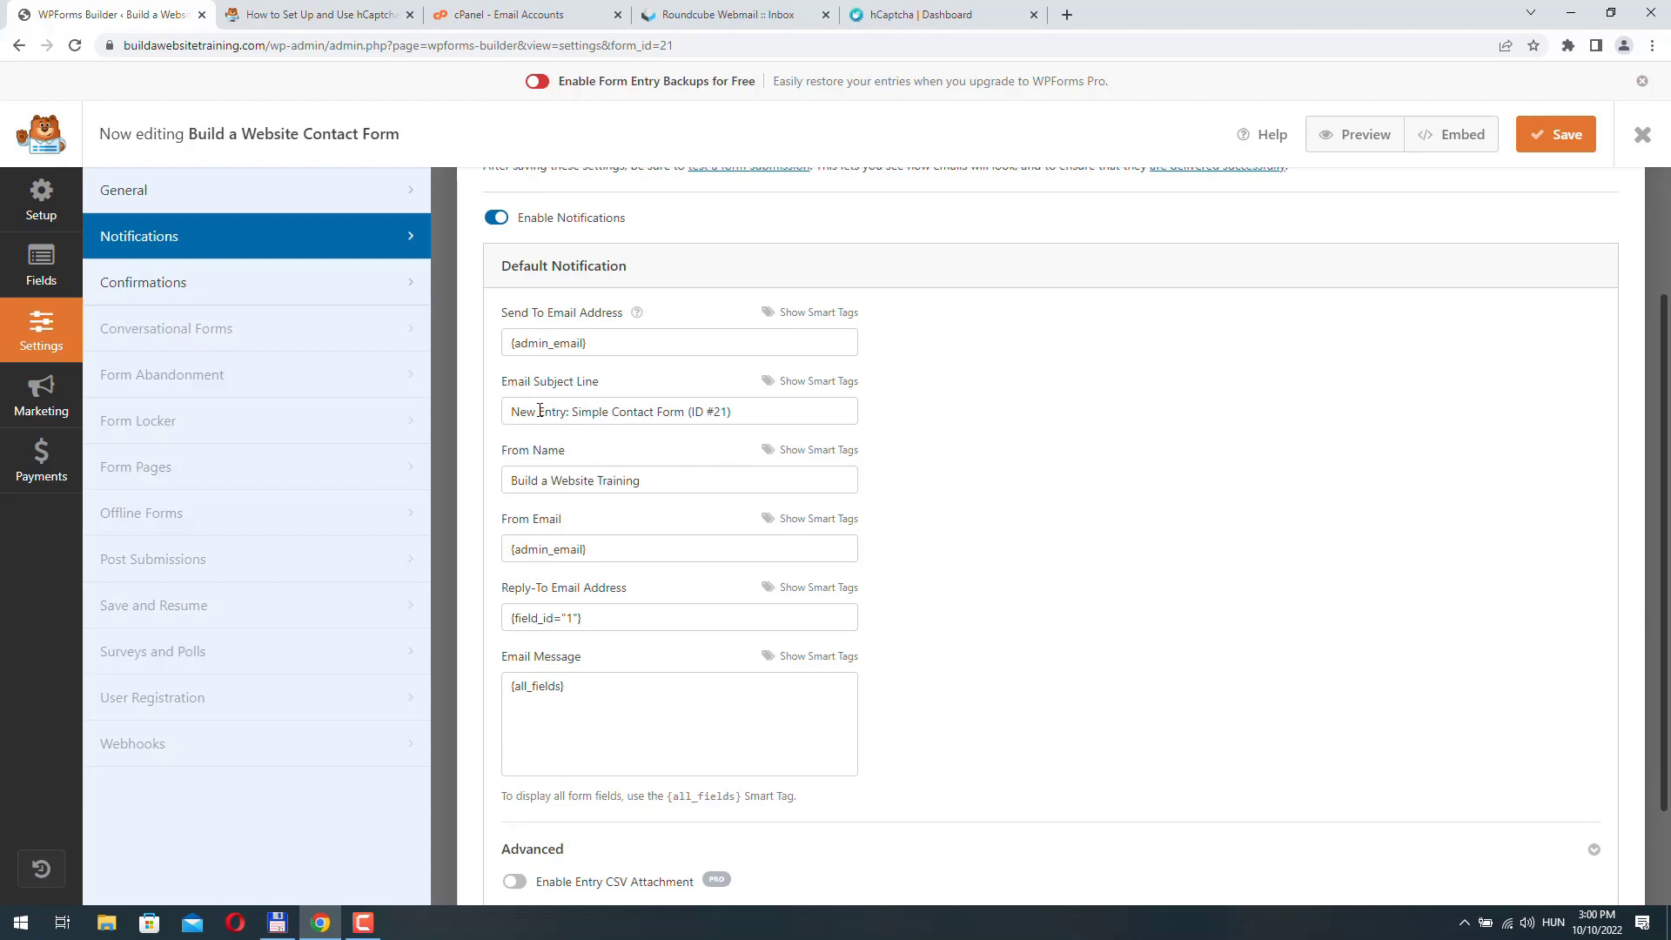
left_click_drag(539, 410, 566, 413)
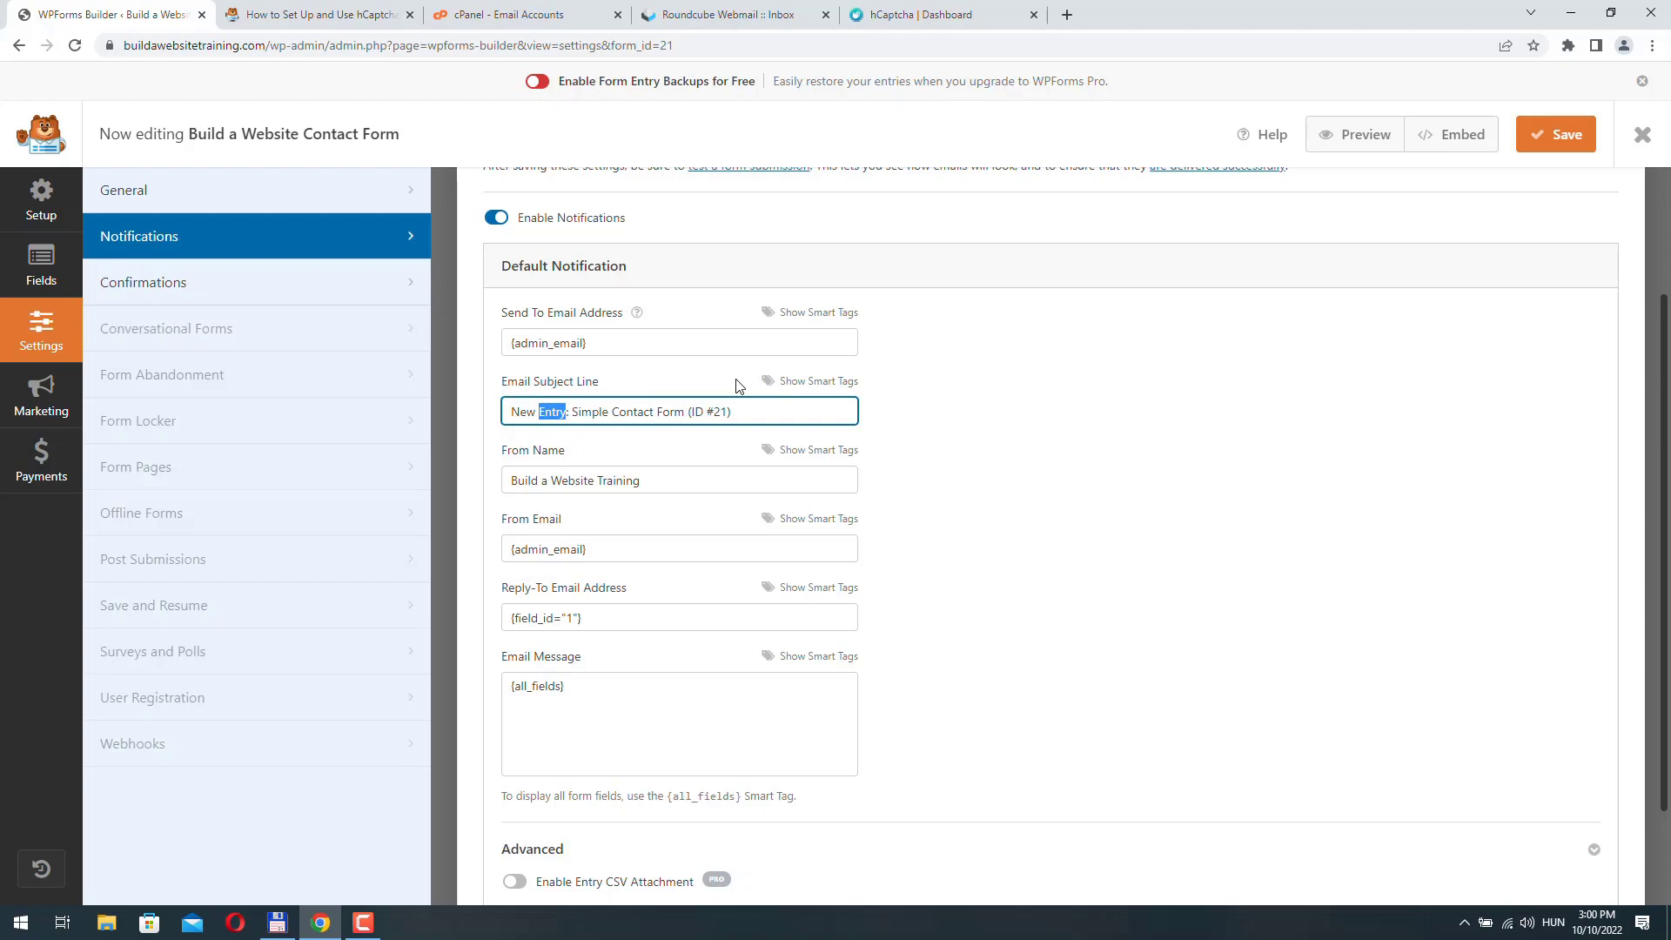
type("Email")
scroll(737, 382, "down", 1)
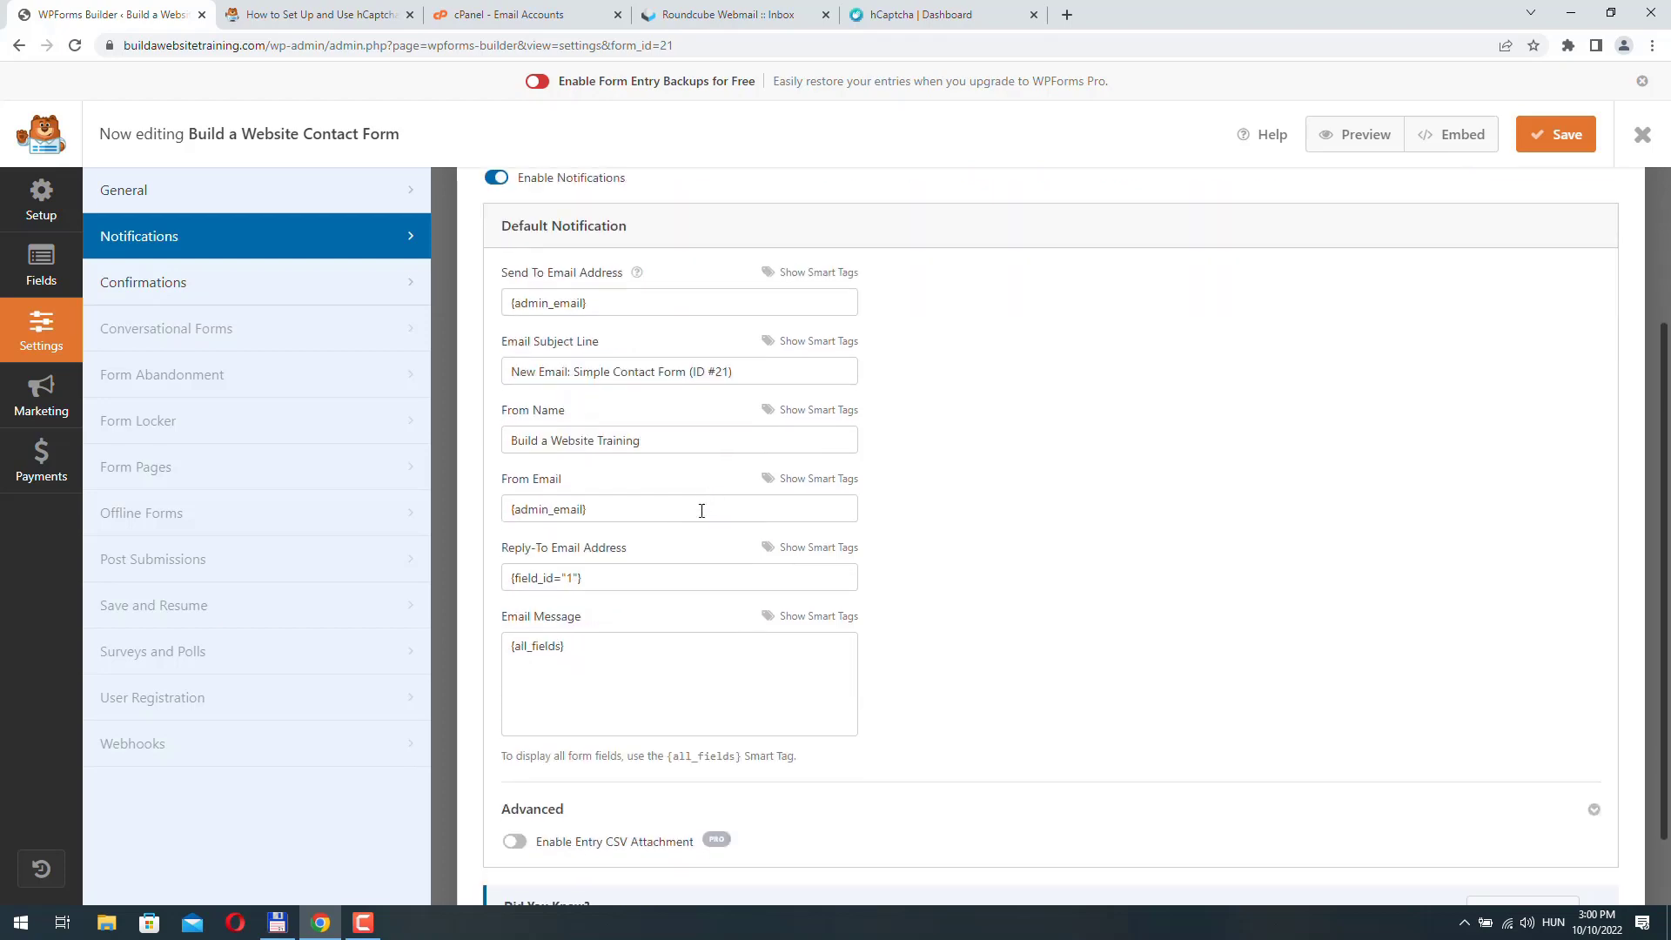
left_click(1560, 134)
left_click(213, 284)
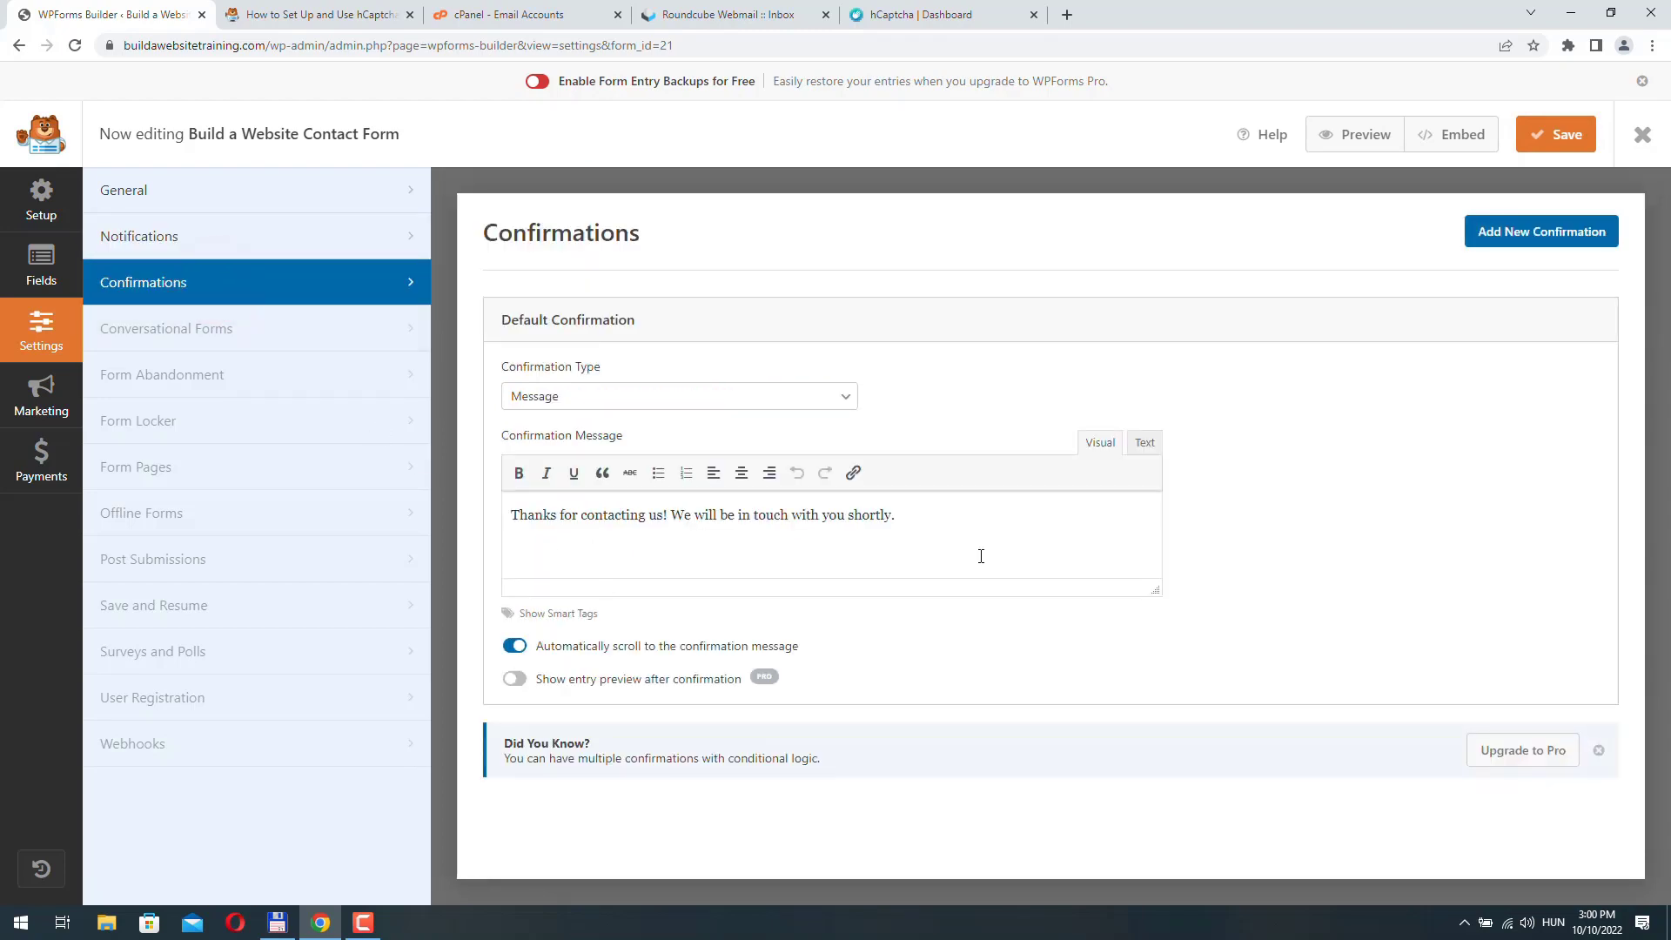
Review the Confirmation Type choices, keep Message, and return to the Fields panel
triple_click(909, 519)
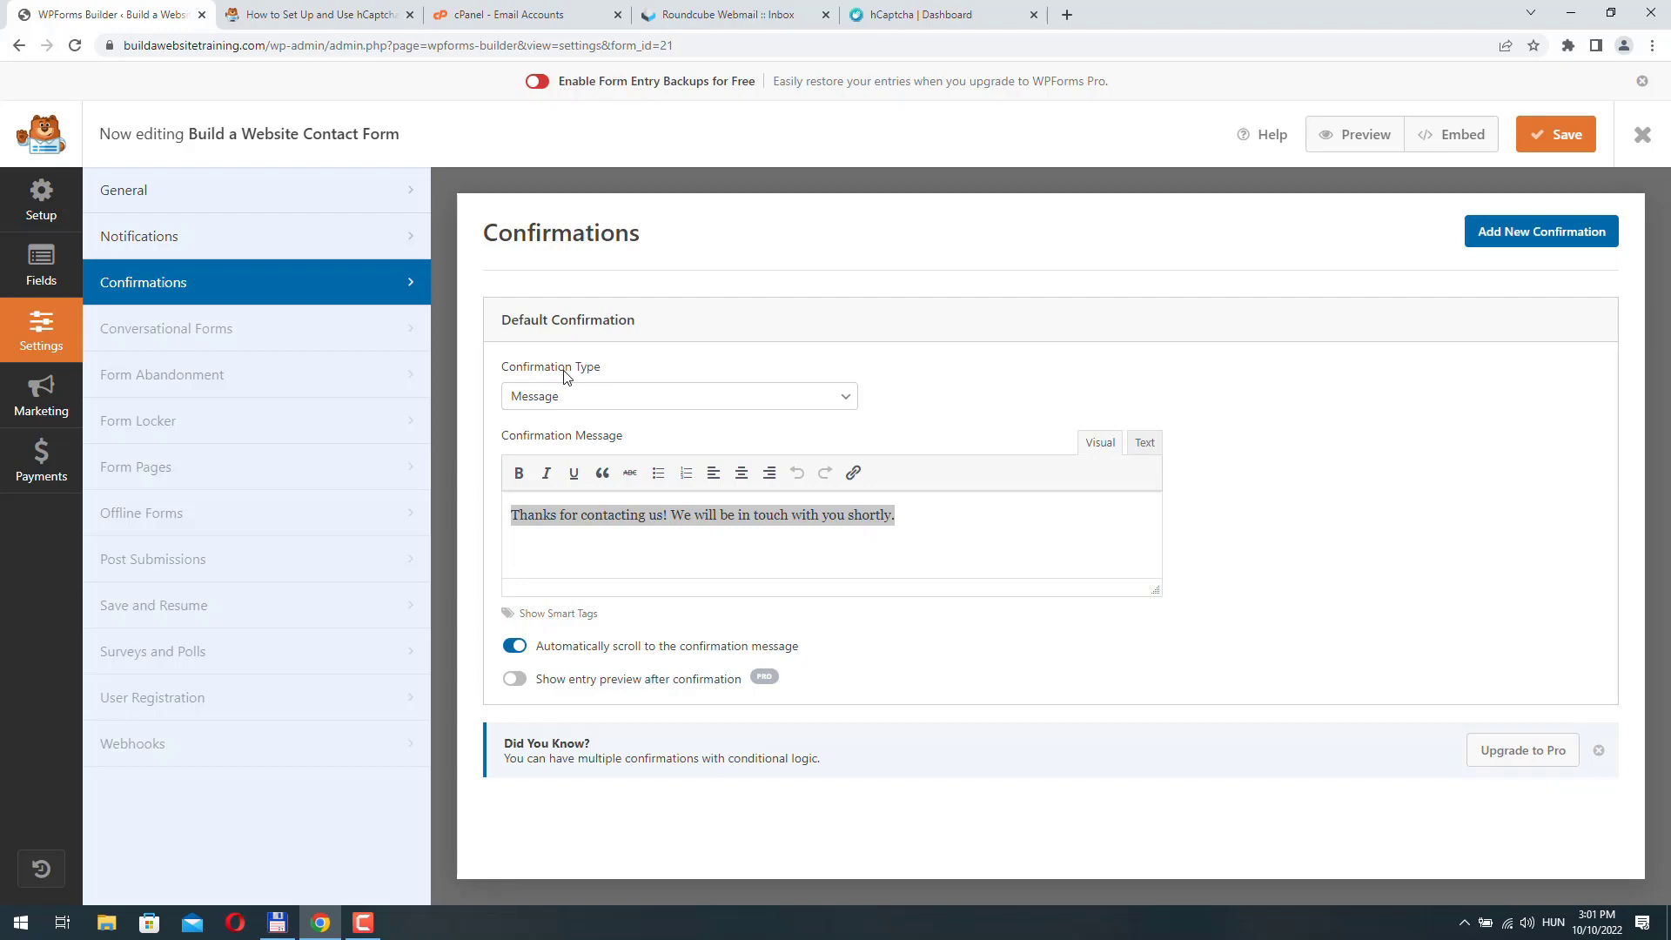
left_click(612, 398)
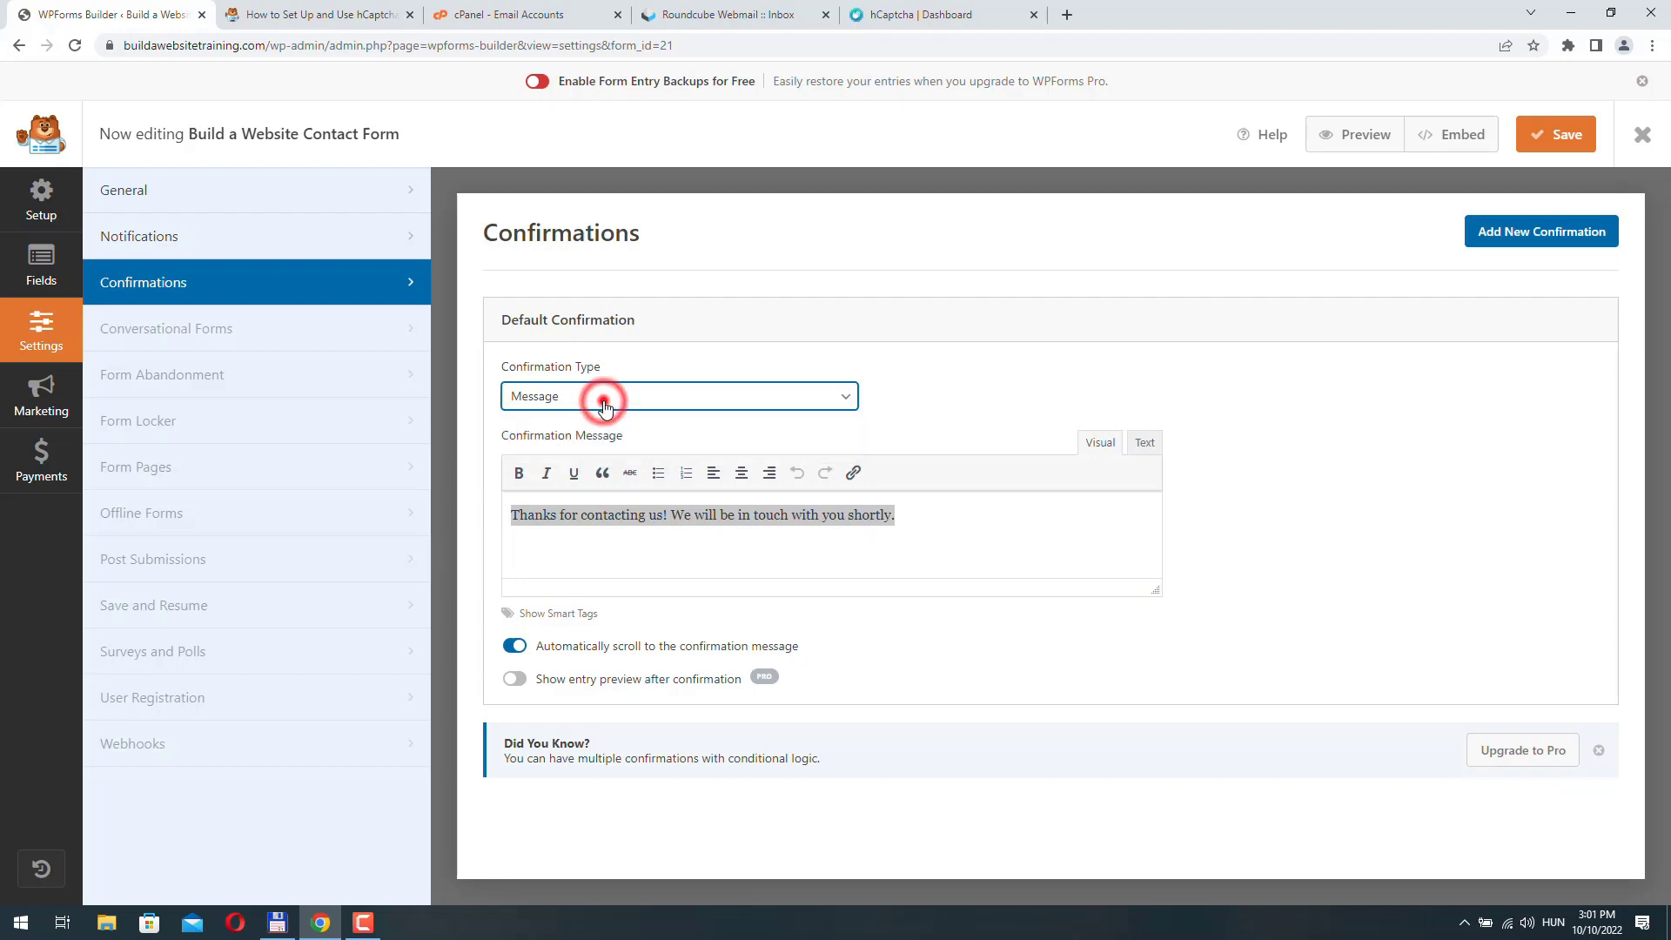
left_click(687, 396)
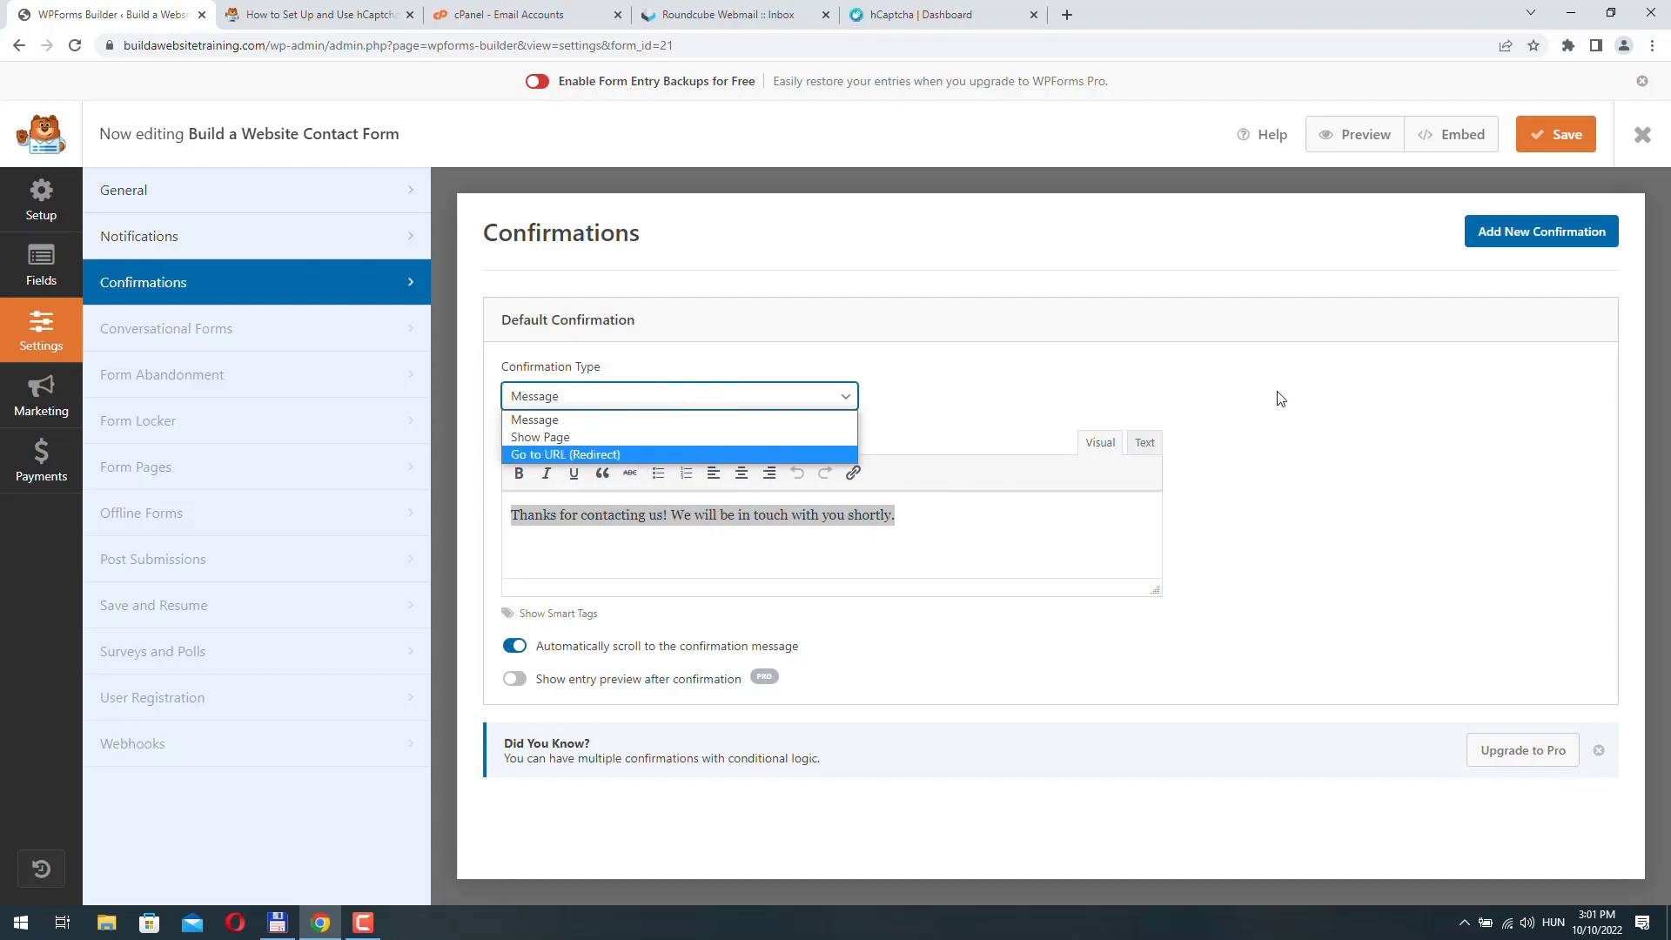
left_click(41, 265)
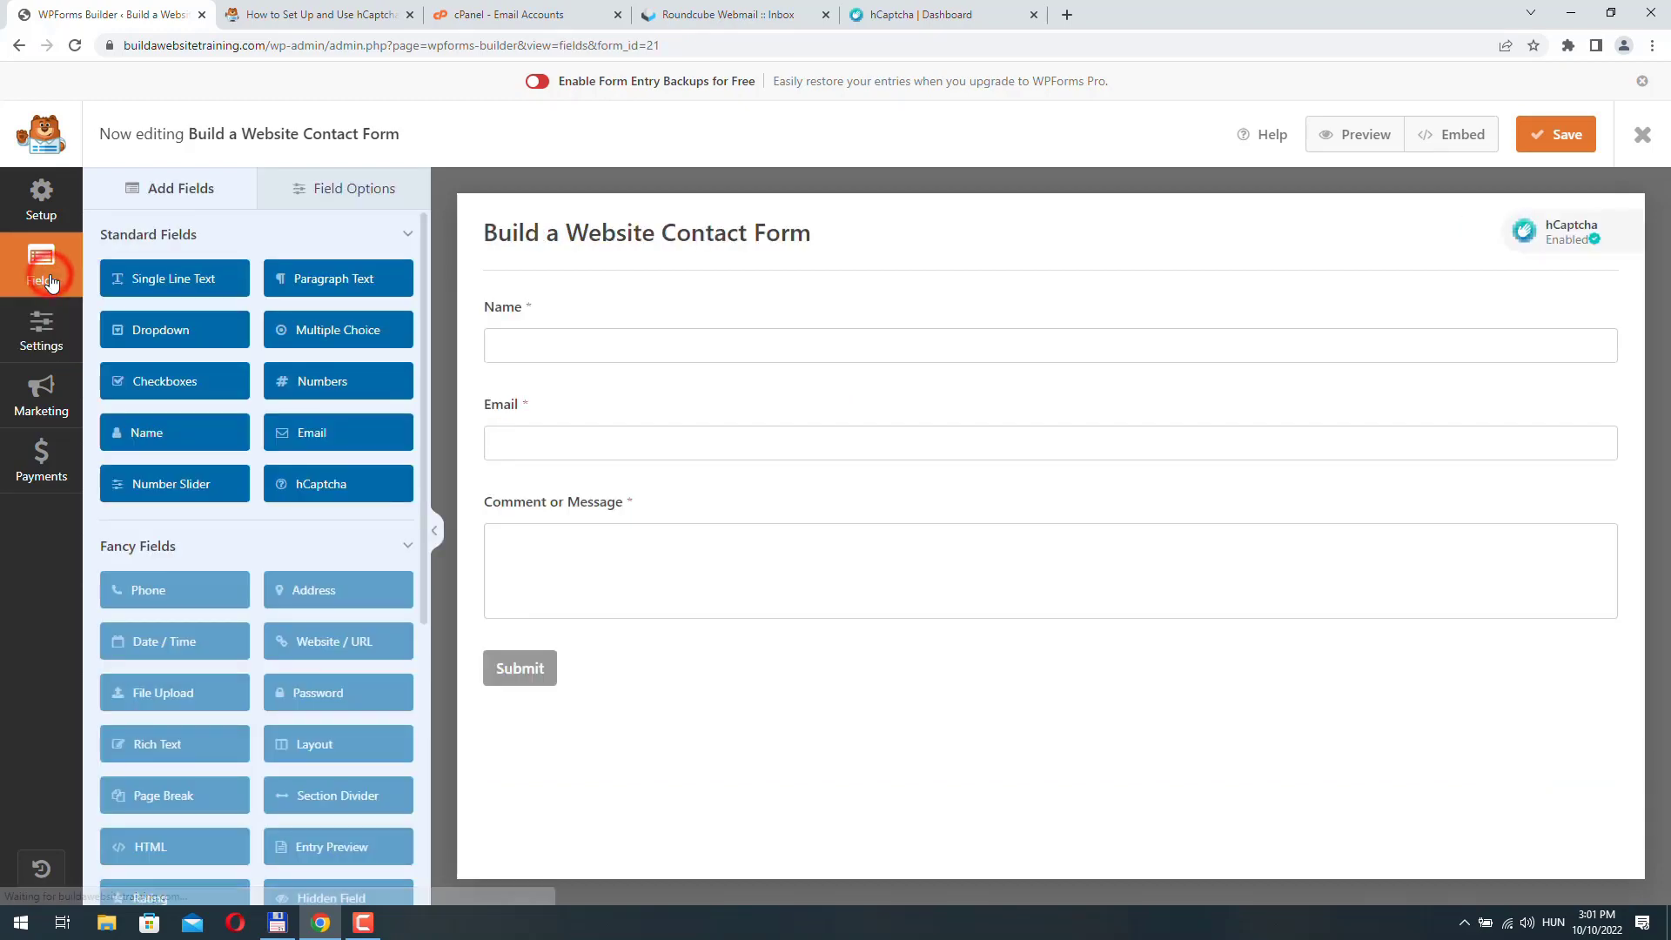
Save the form and copy its shortcode [wpforms id="21"] from the All Forms list
left_click(1553, 134)
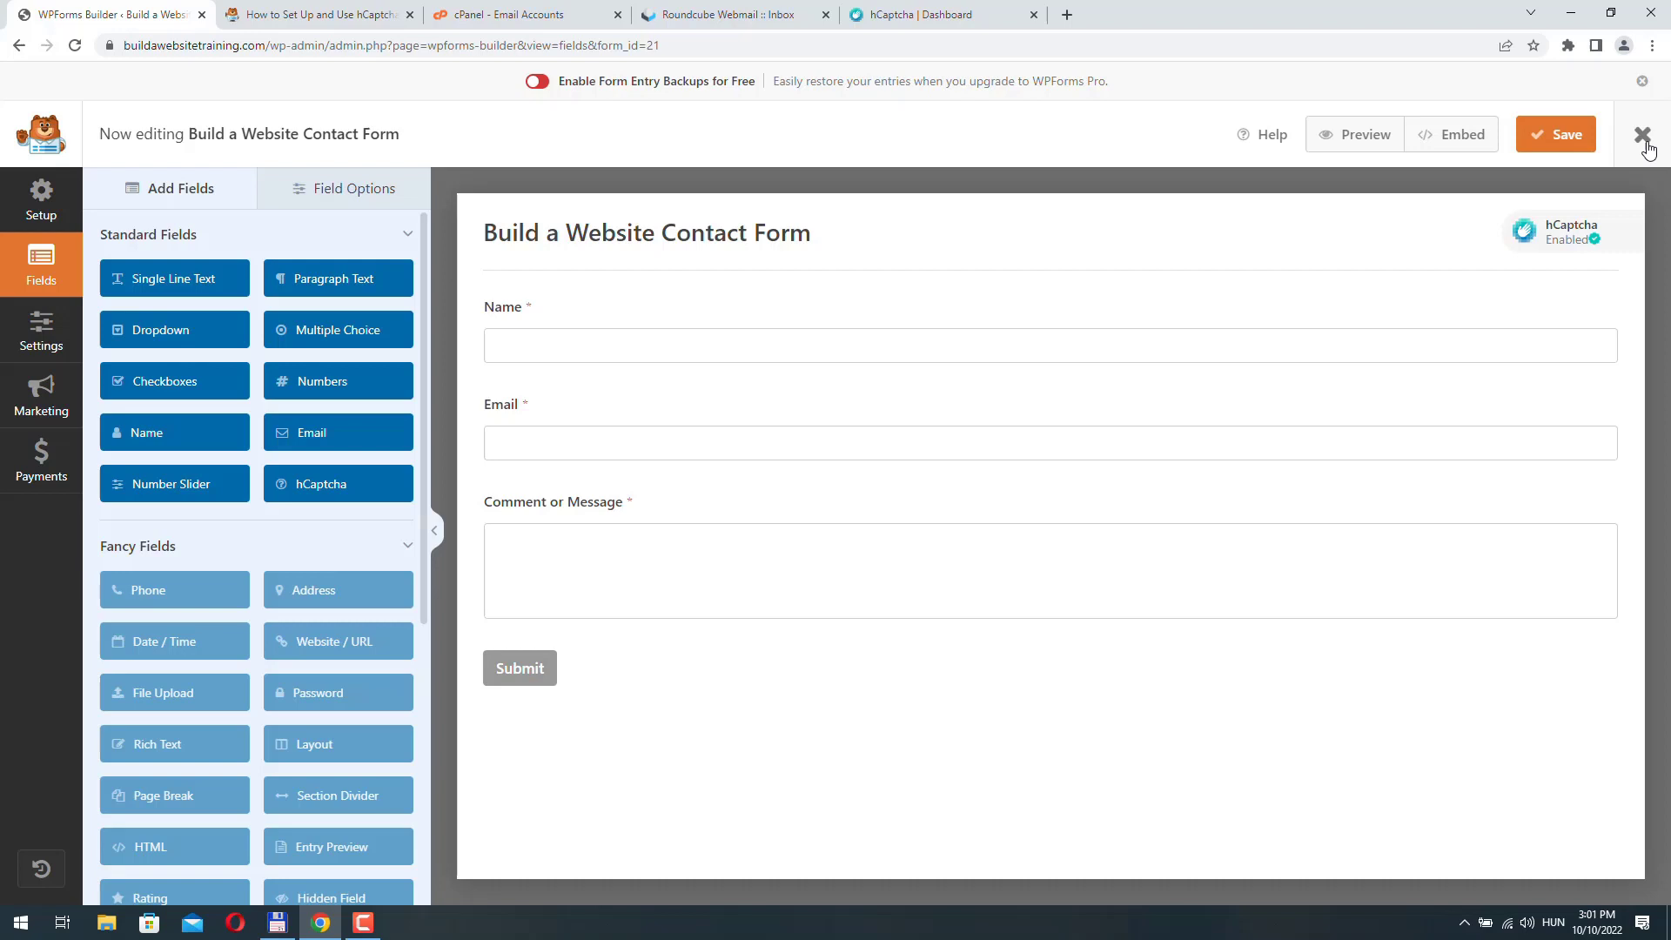
left_click(1644, 142)
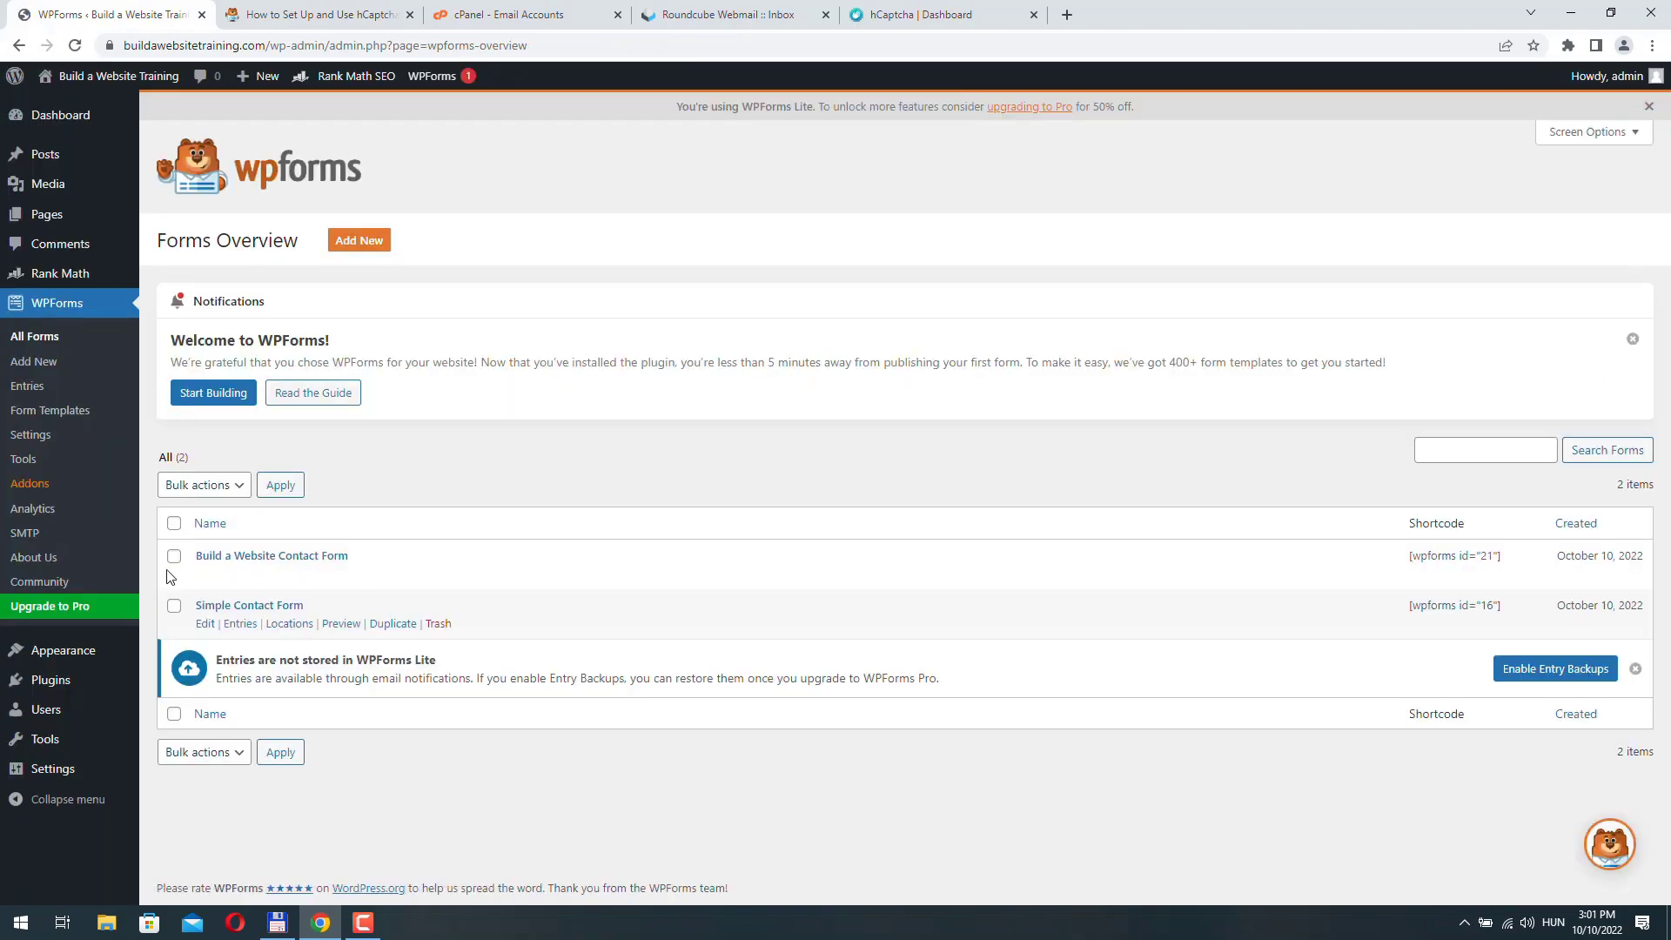
mouse_move(376, 553)
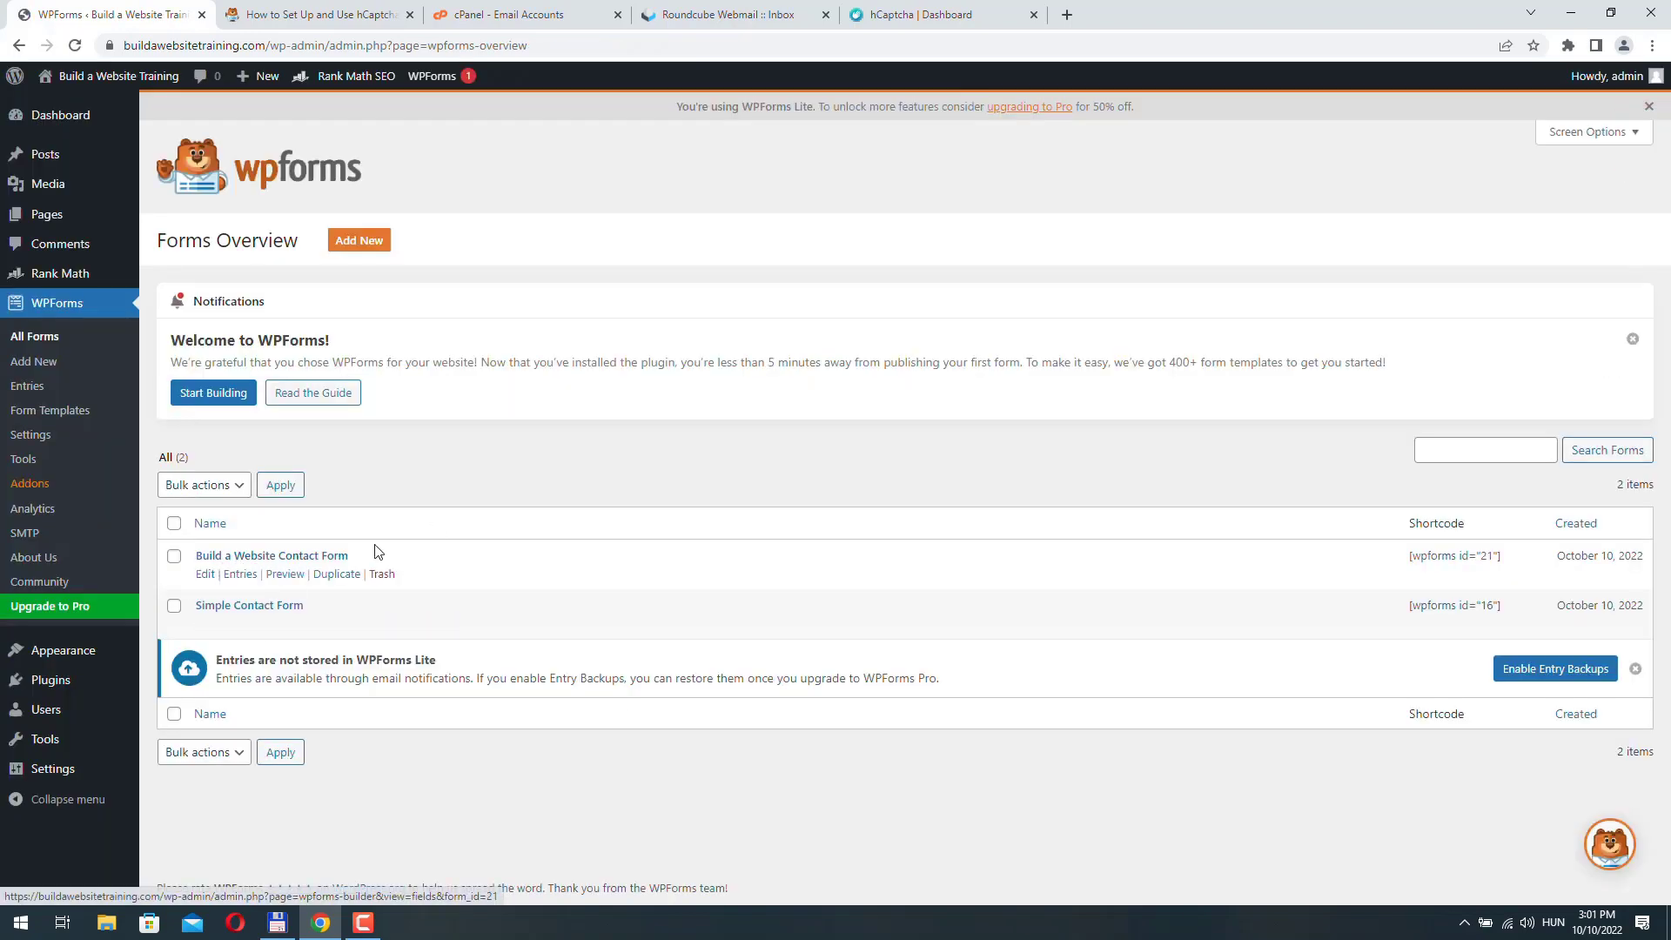
mouse_move(1504, 556)
left_mouse_down()
mouse_move(1394, 559)
mouse_move(1514, 559)
left_mouse_up()
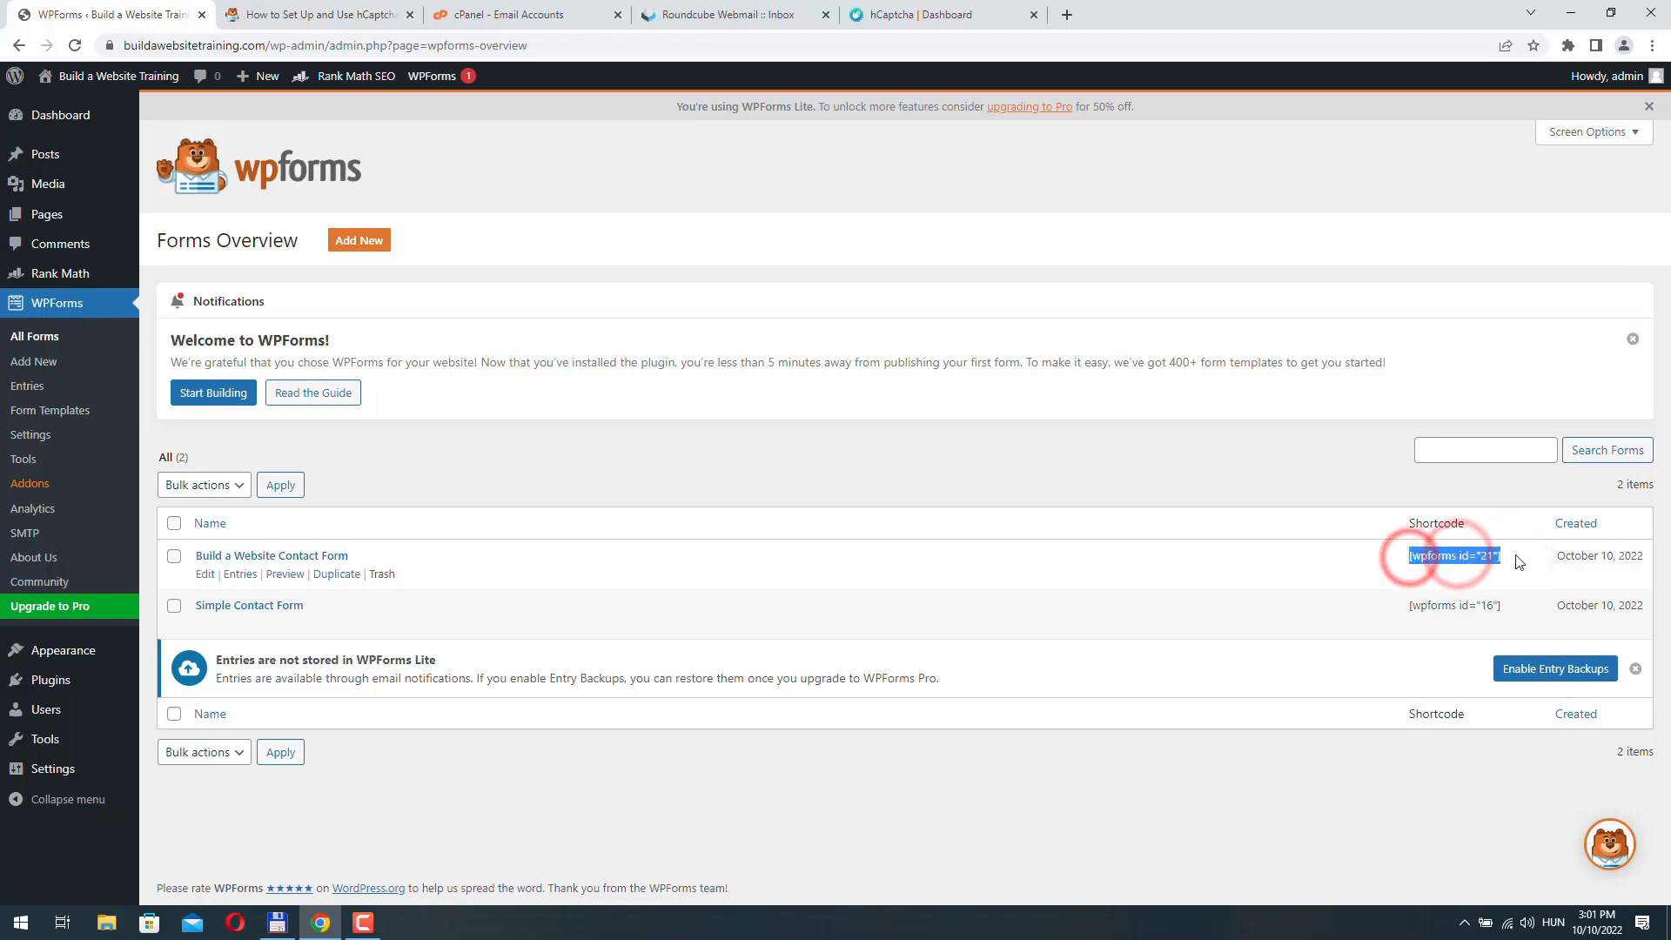
right_click(1448, 559)
left_click(1444, 574)
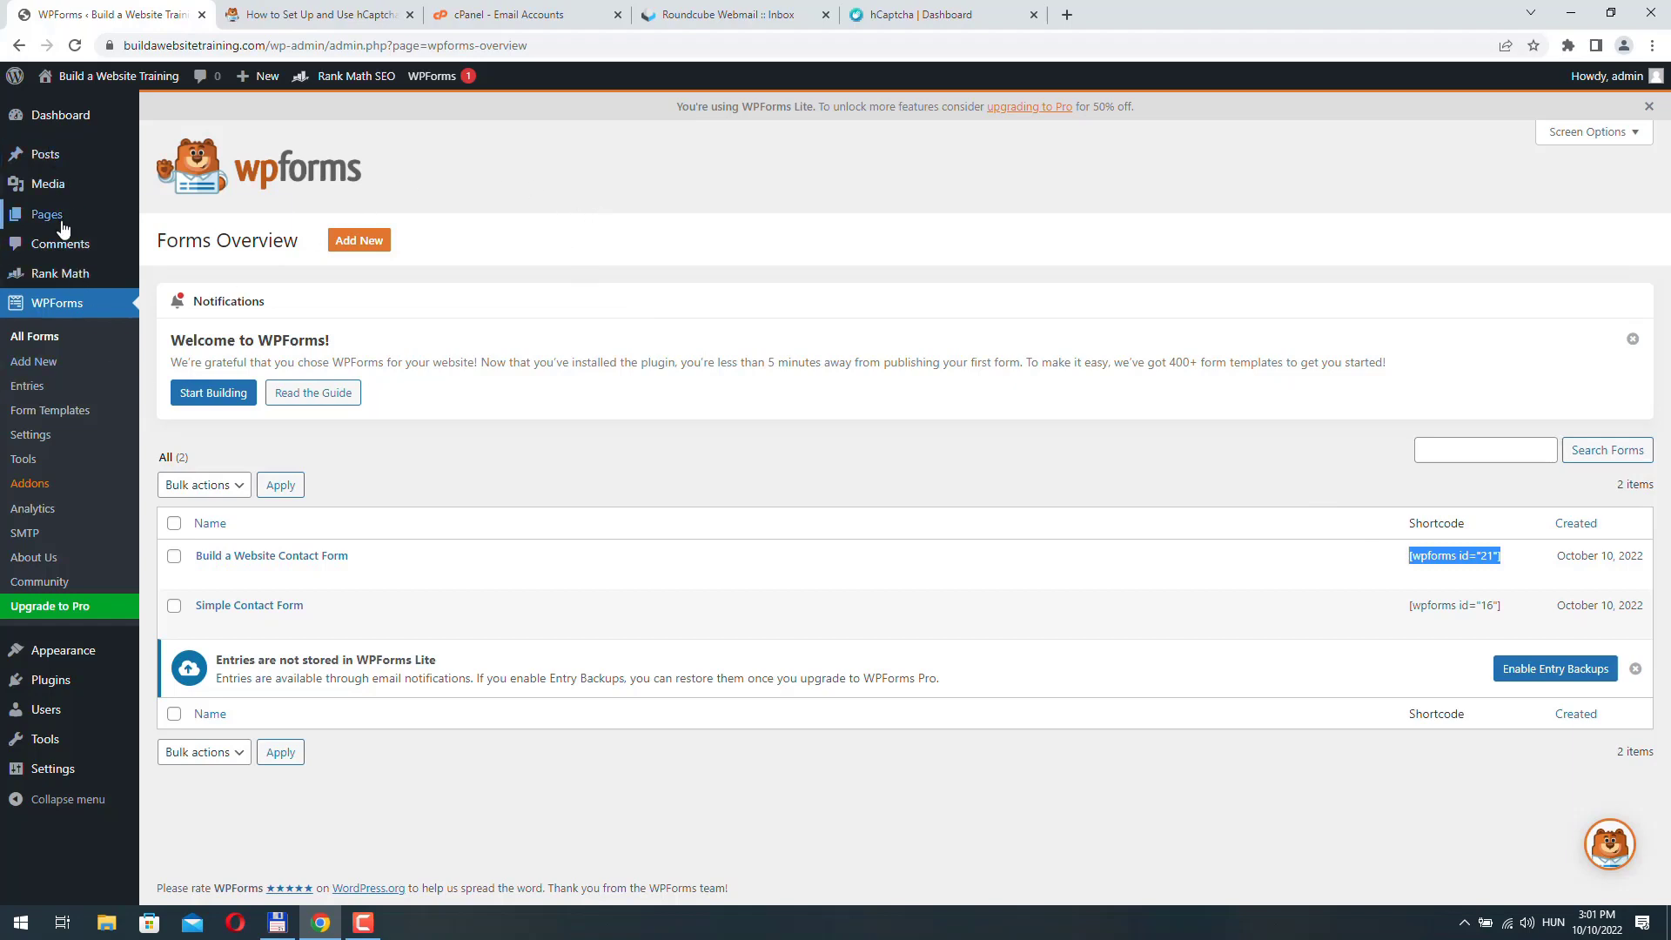
Publish a new 'Contact' page with the [wpforms id="21"] shortcode in a paragraph block
mouse_move(47, 215)
left_click(188, 245)
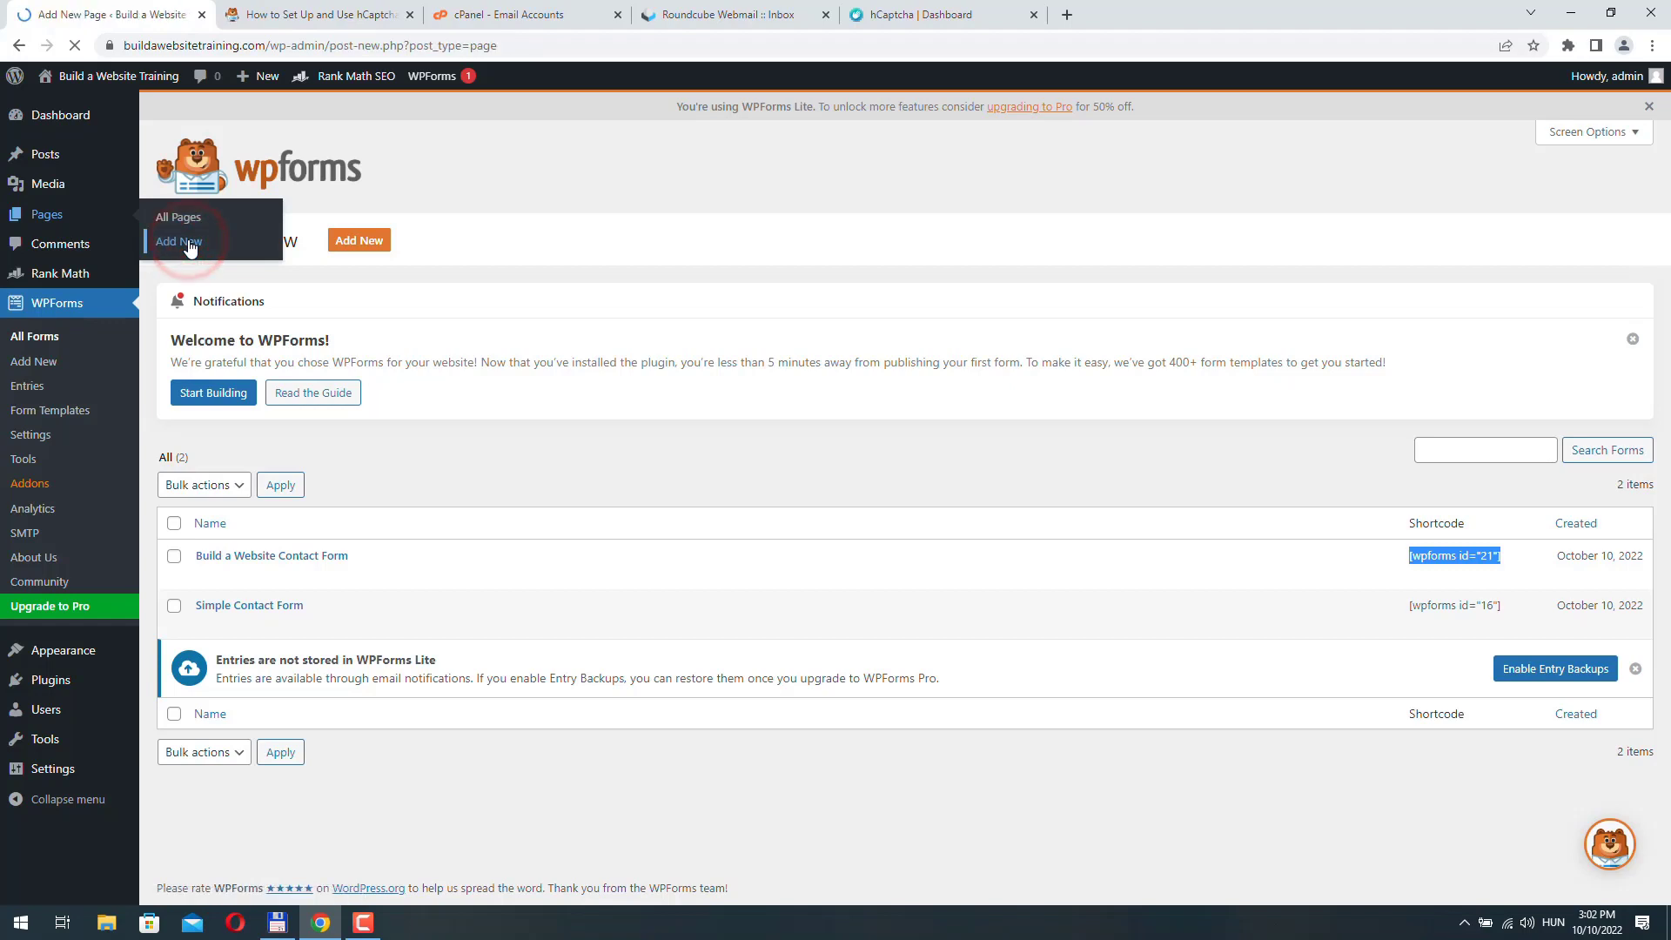
type("Contact")
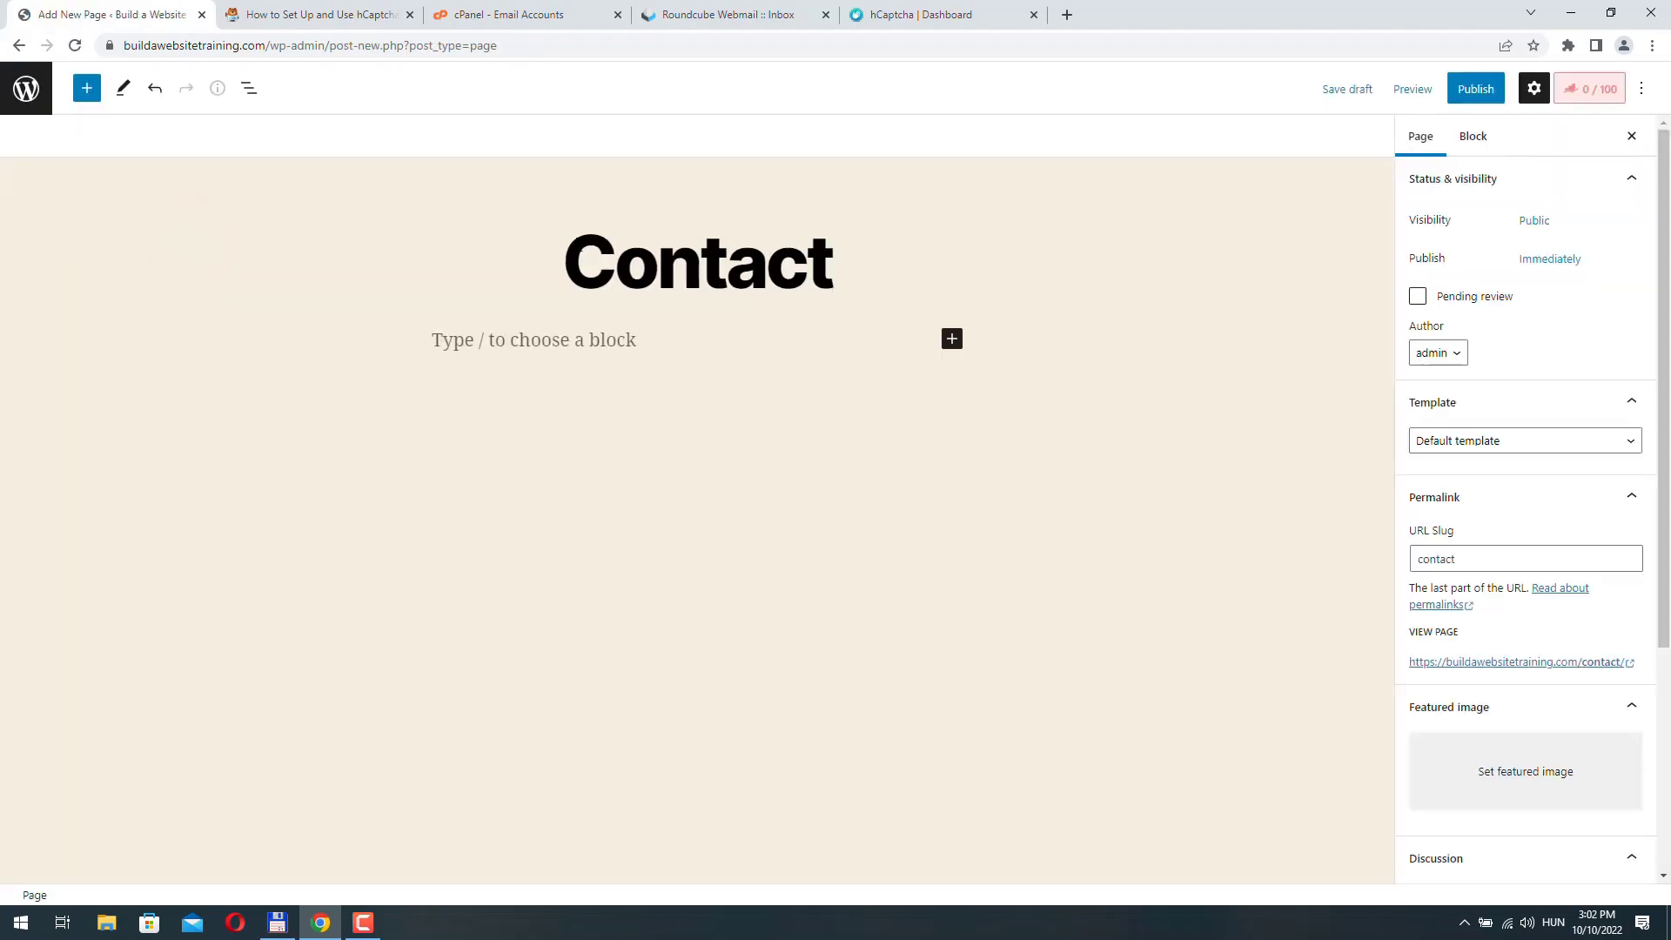
left_click(951, 337)
left_click(986, 477)
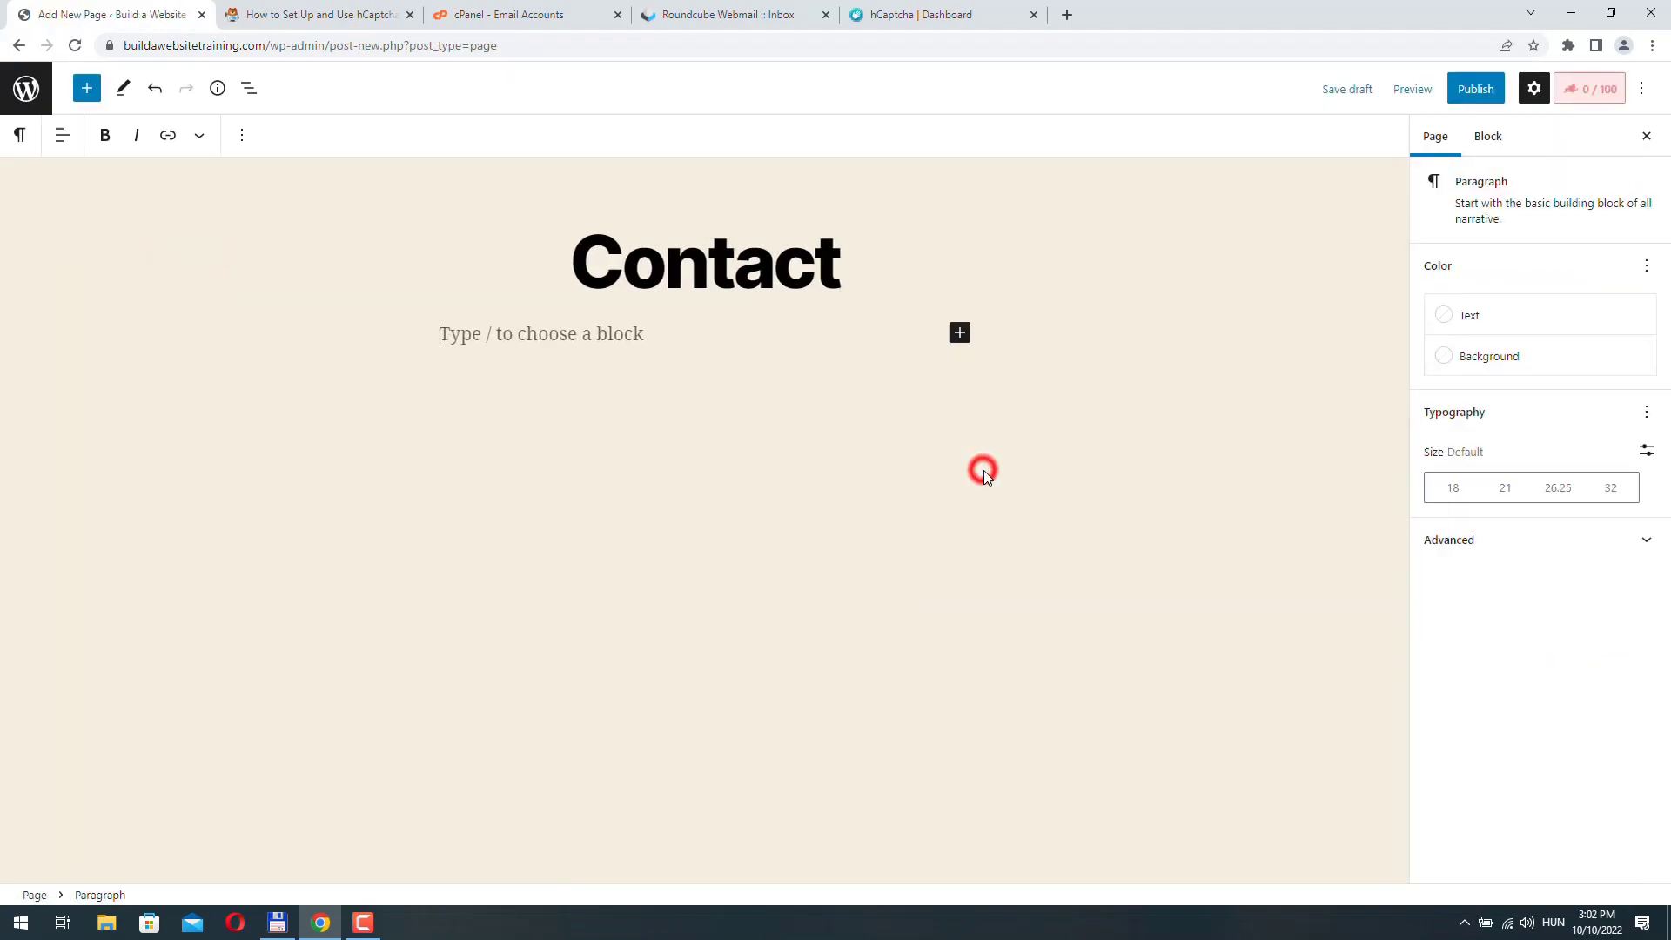
left_click(499, 332)
key("ctrl+v")
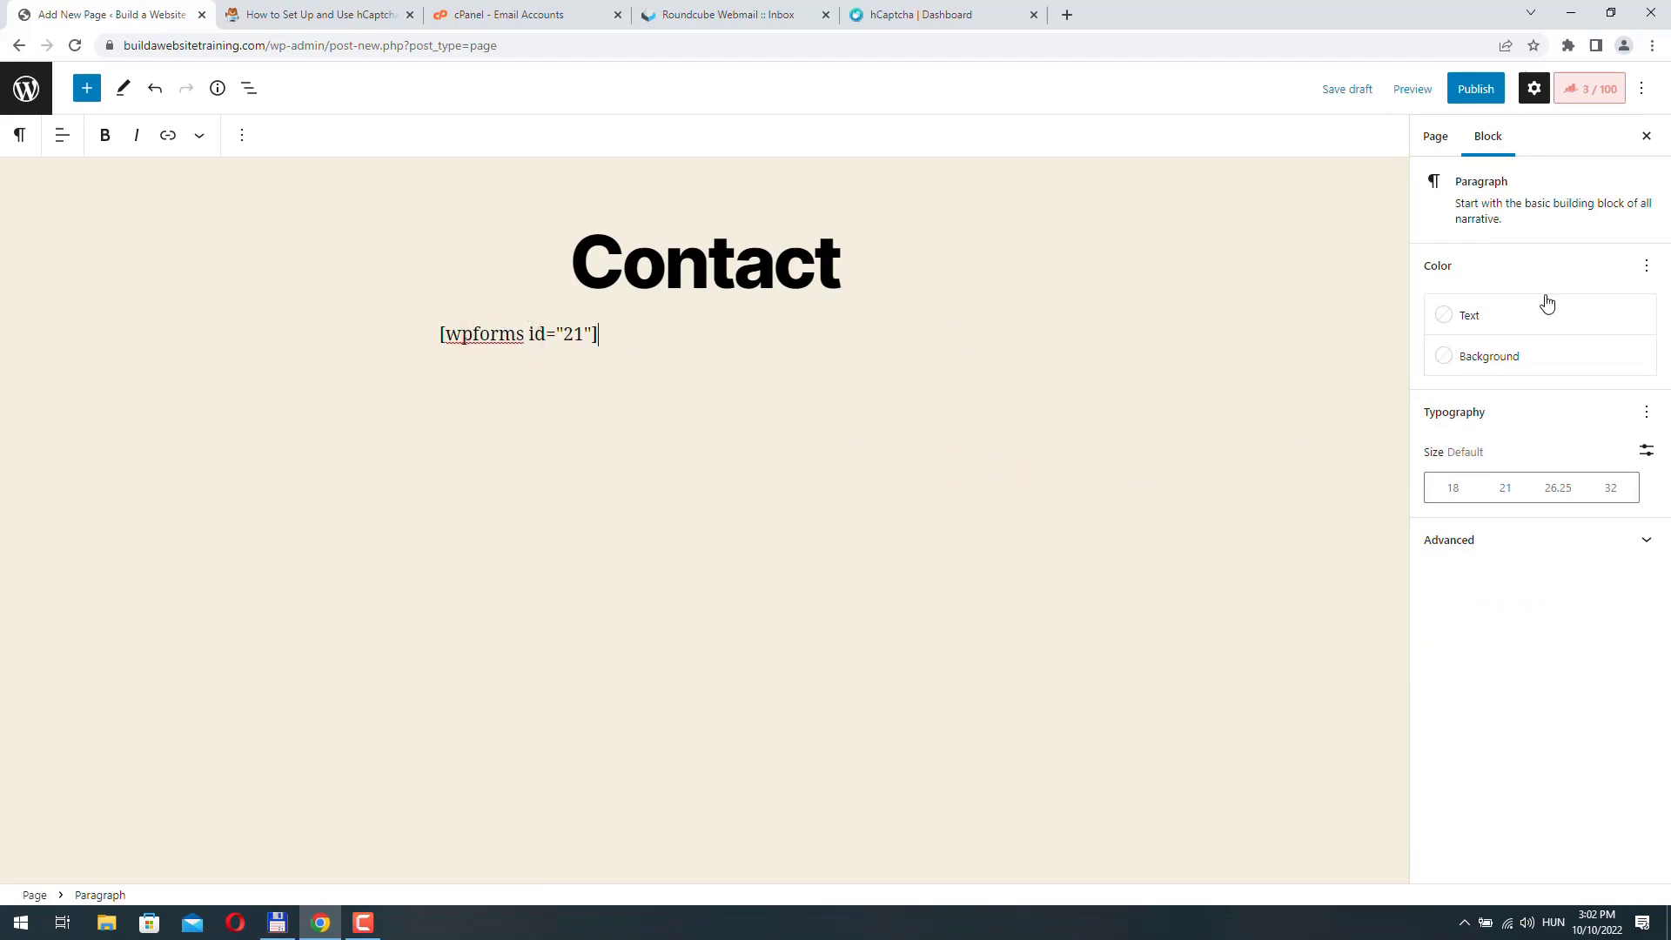
left_click(1478, 91)
left_click(1488, 91)
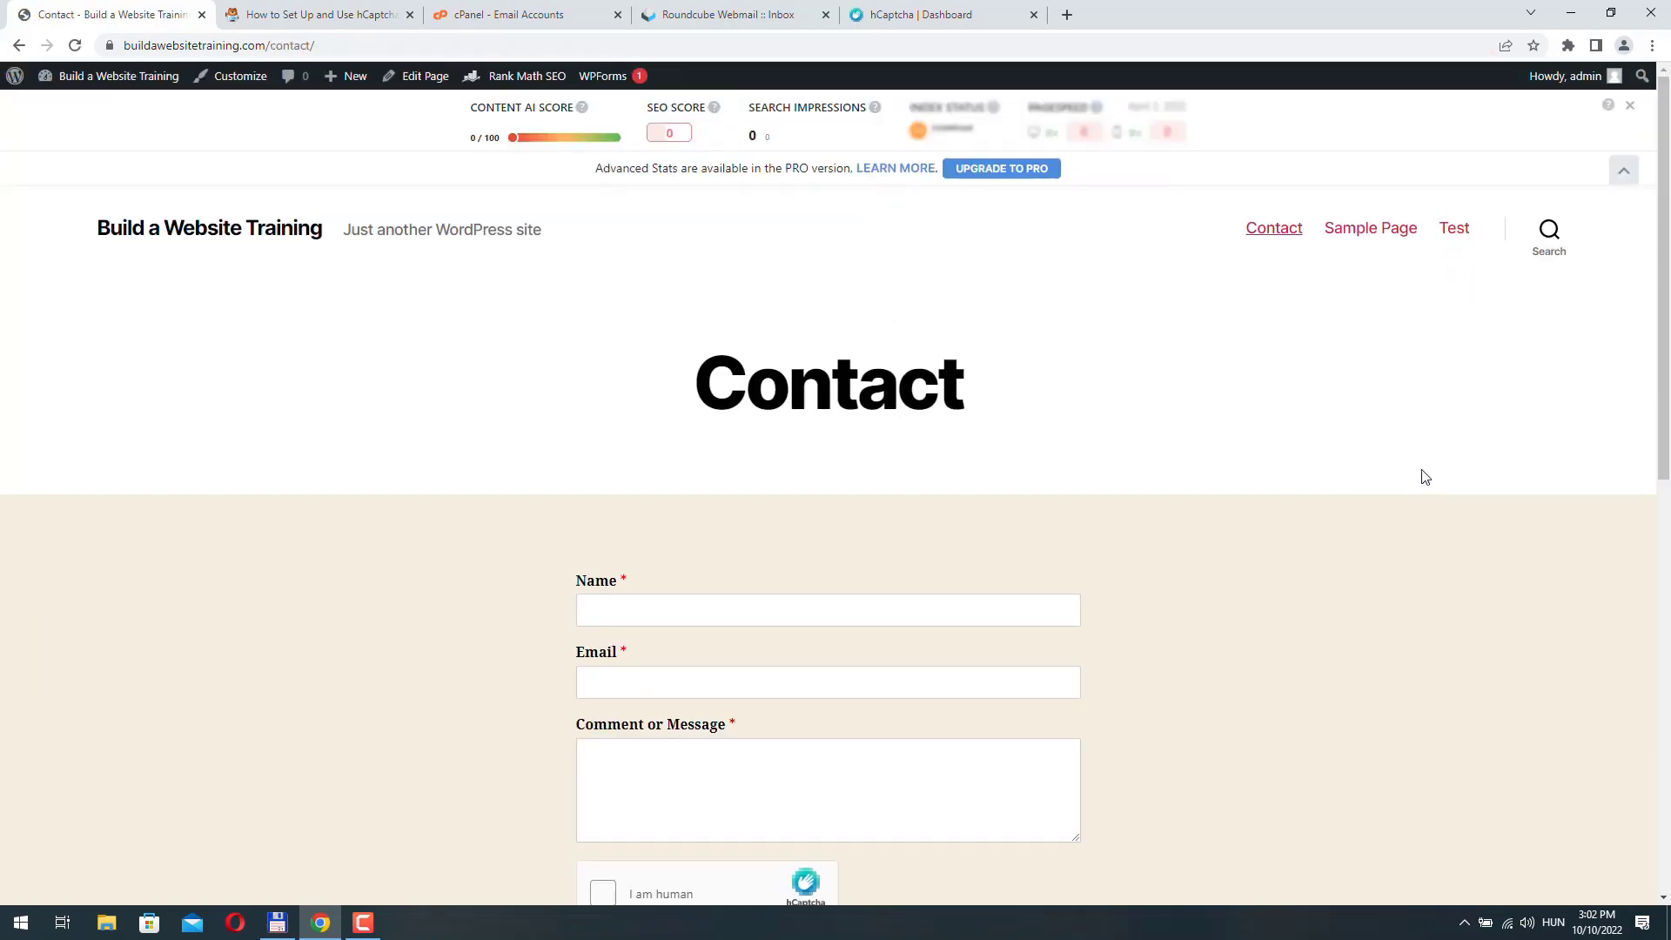
scroll(1453, 444, "down", 1)
scroll(1454, 444, "down", 1)
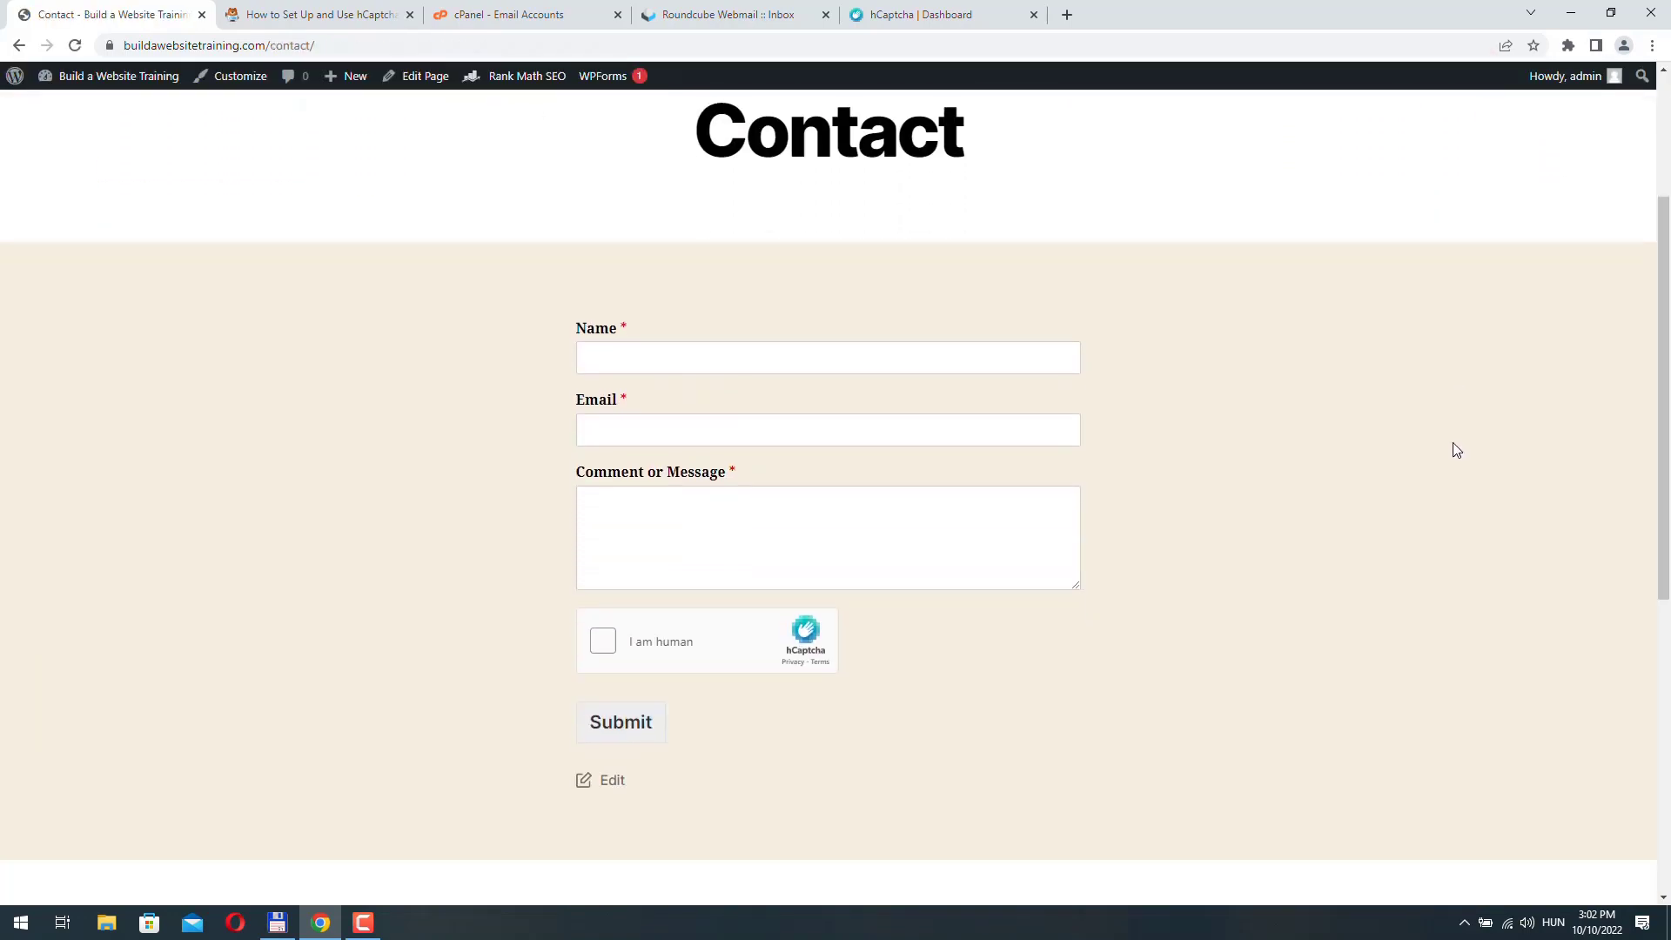
Fill the Contact form's Name, Email and Comment fields with Tom's test details
left_click(631, 347)
left_click(619, 419)
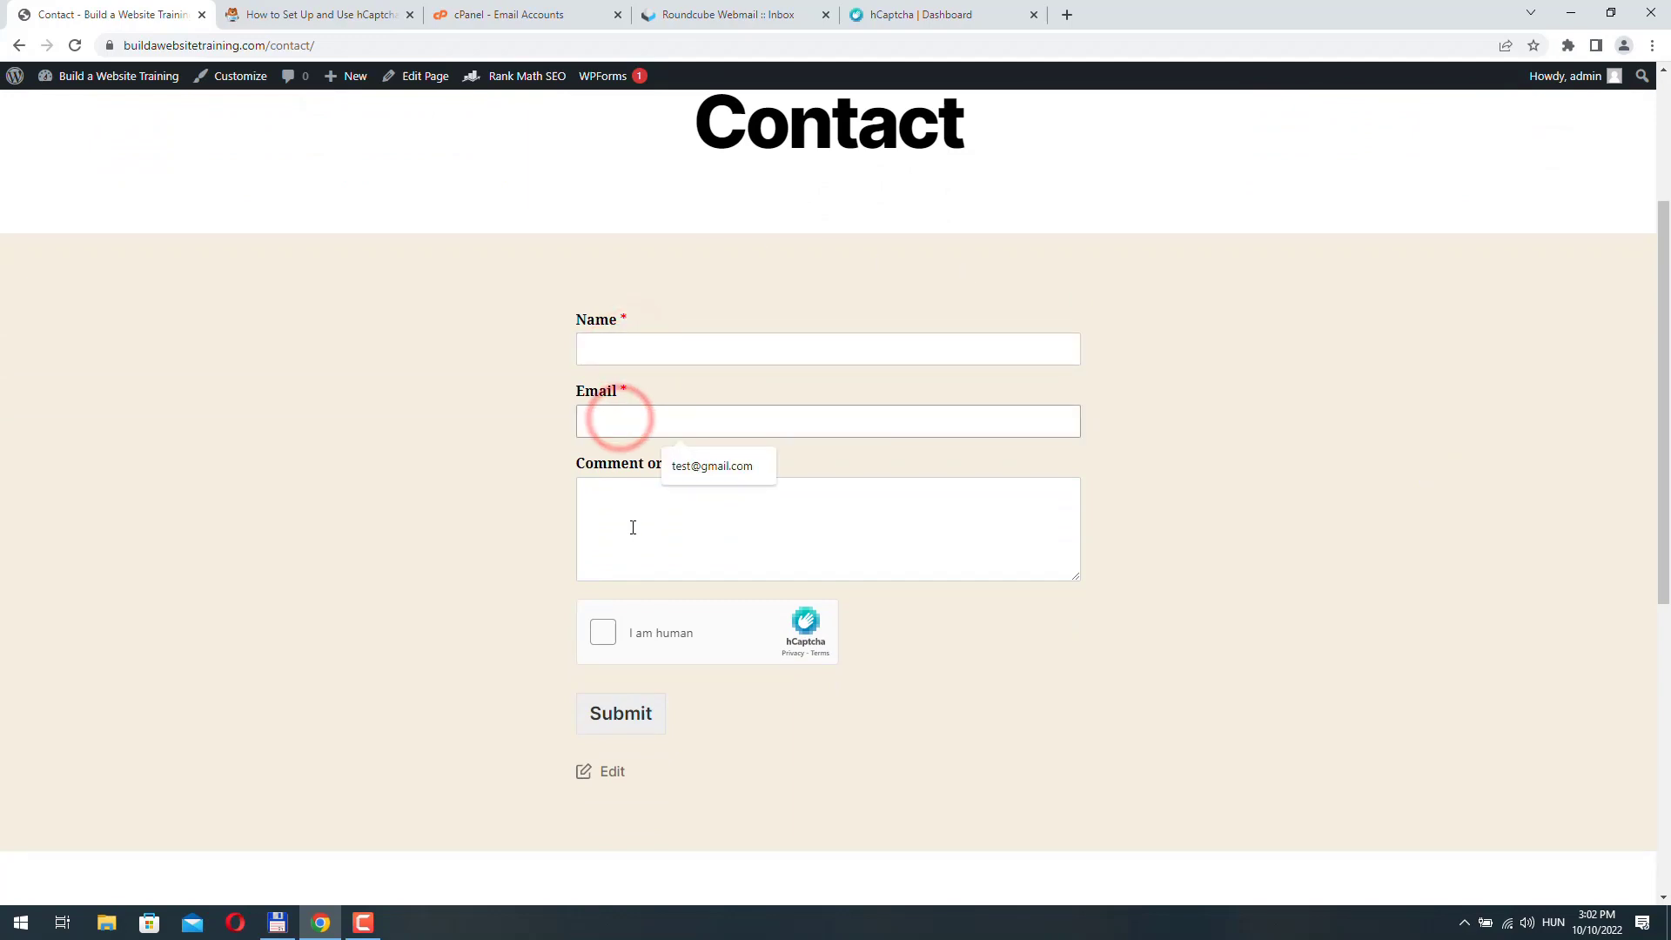
left_click(632, 529)
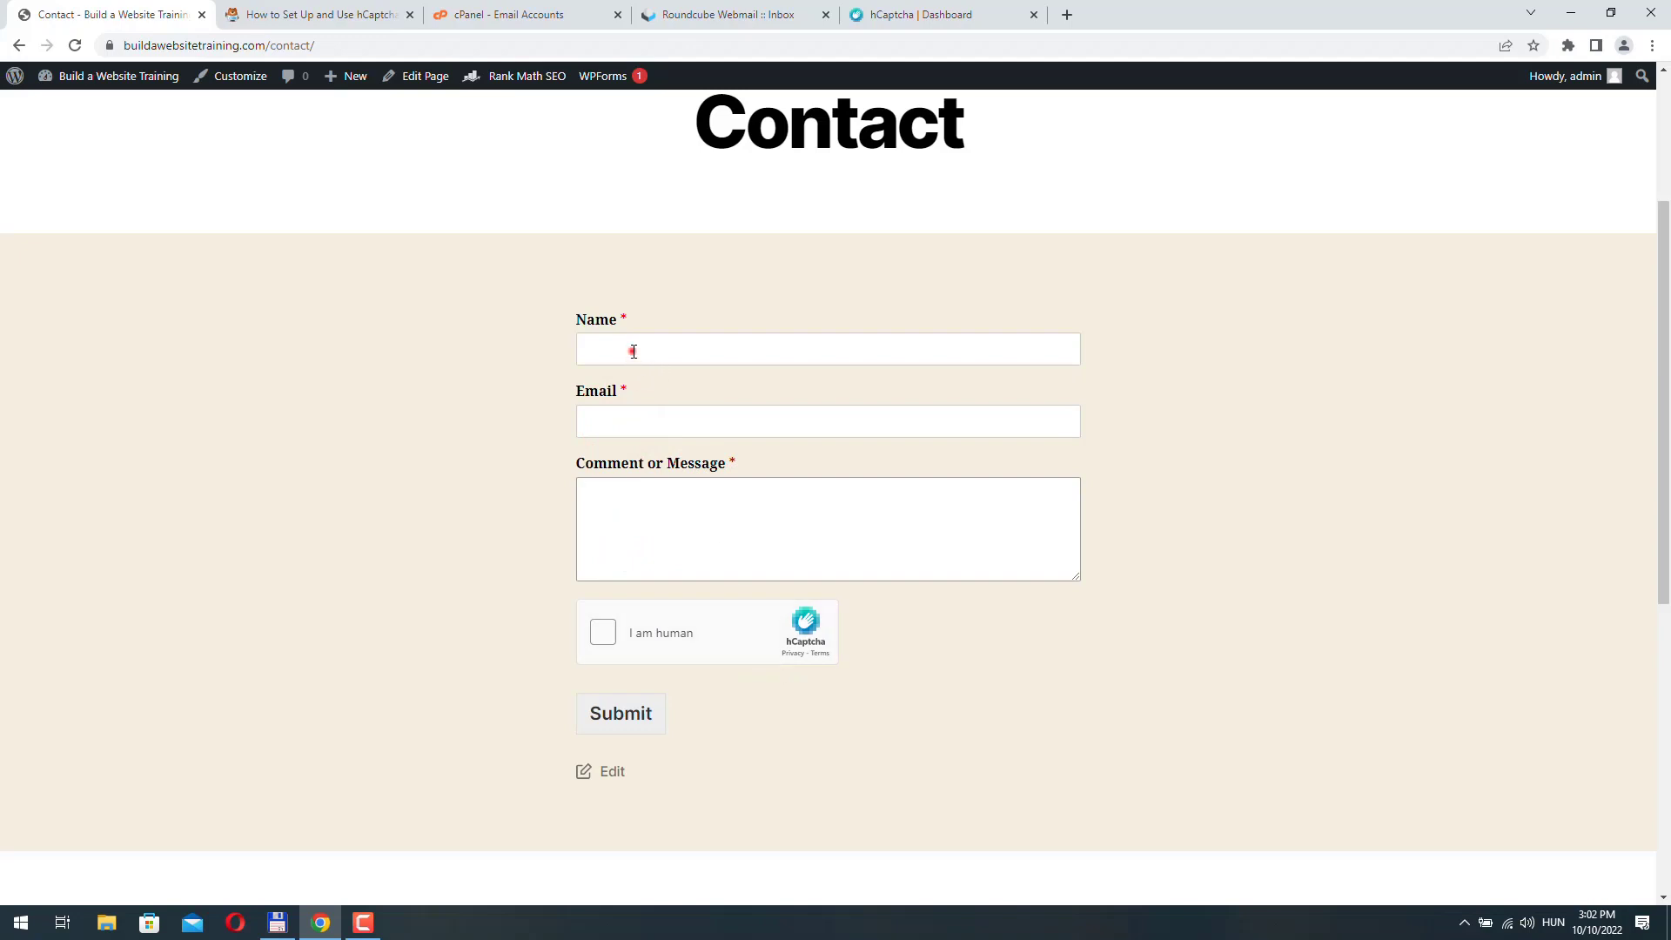
left_click(632, 351)
type("Tom")
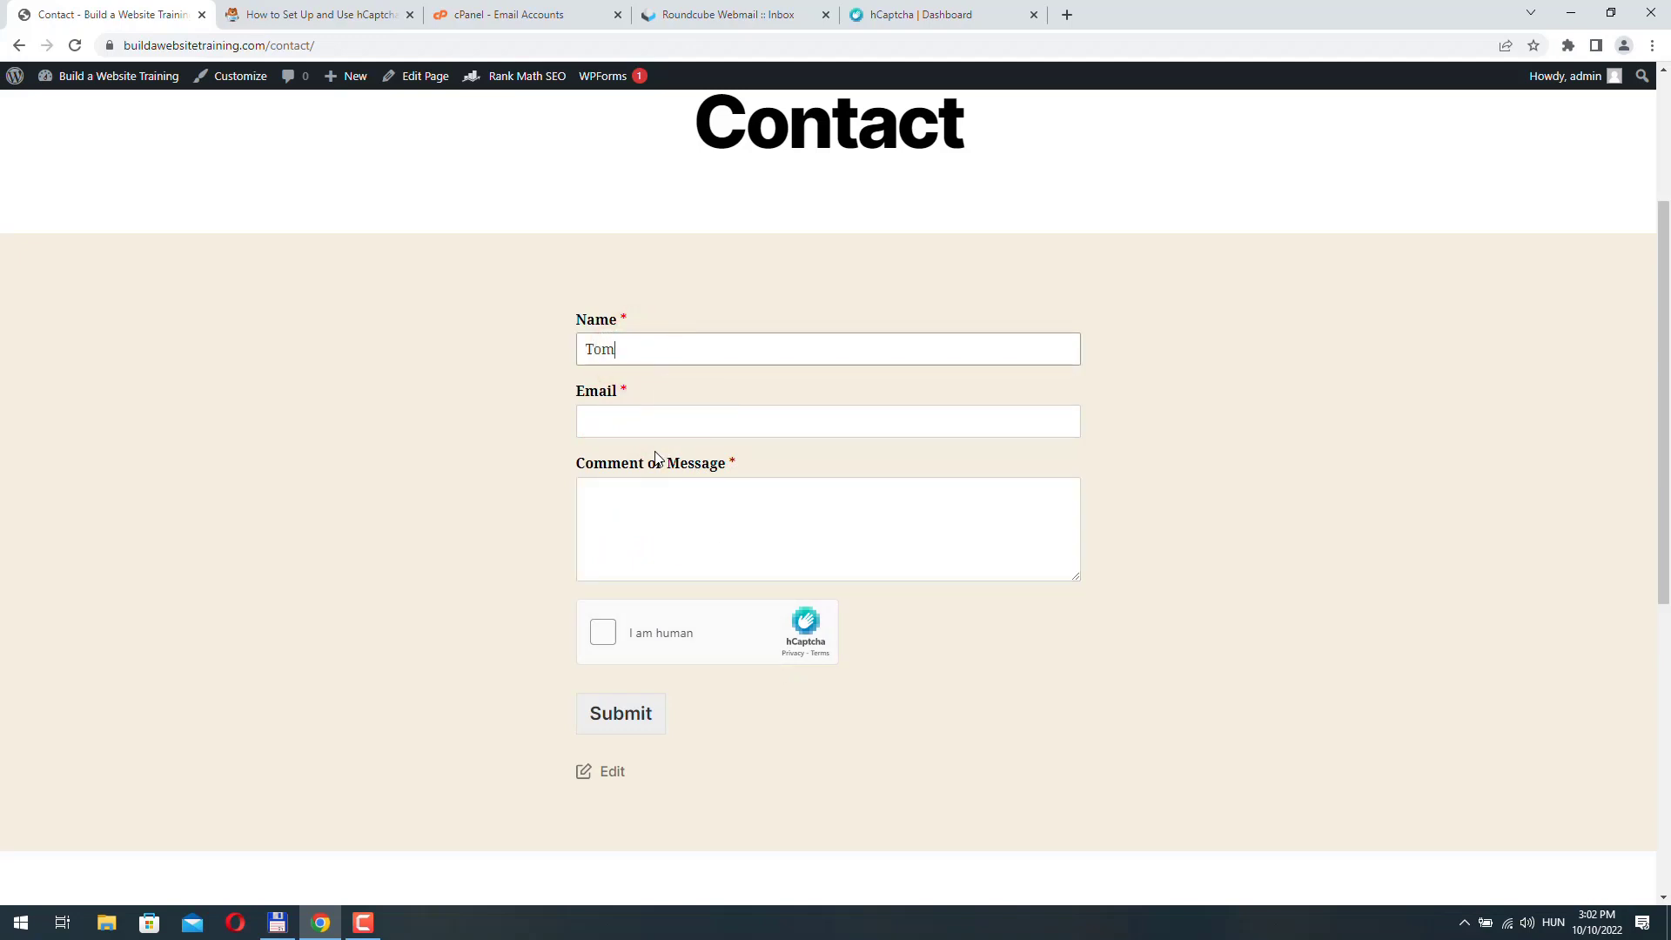
left_click(713, 539)
type("T")
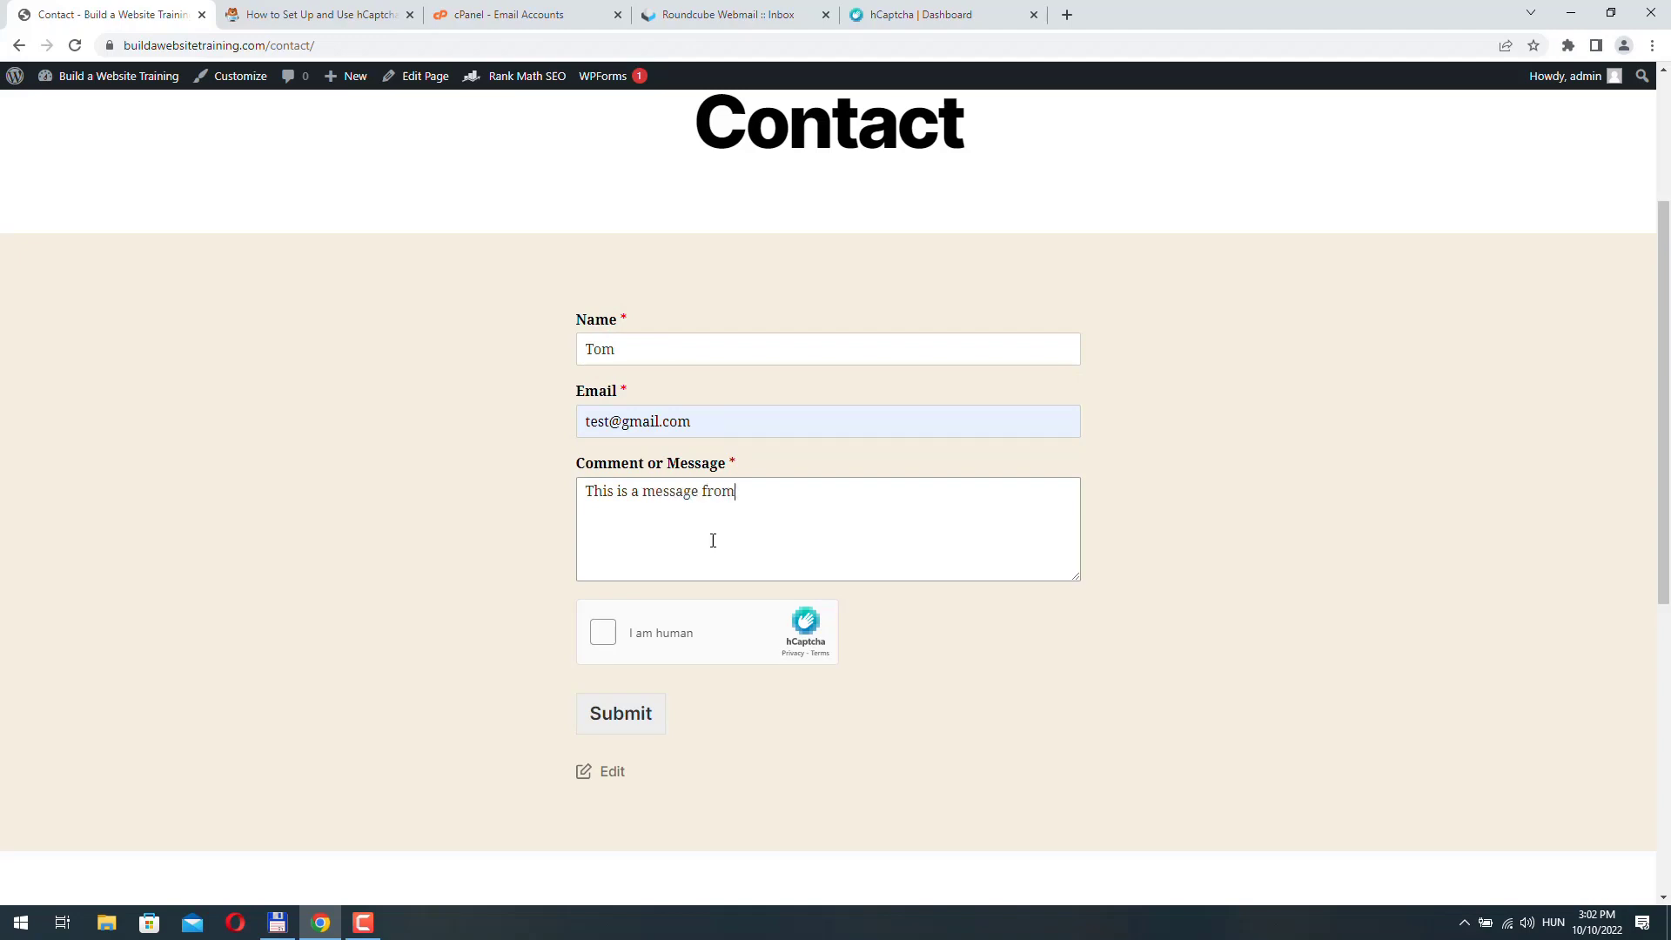
Pass the hCaptcha turtle-image challenge and submit the test message
left_click(604, 636)
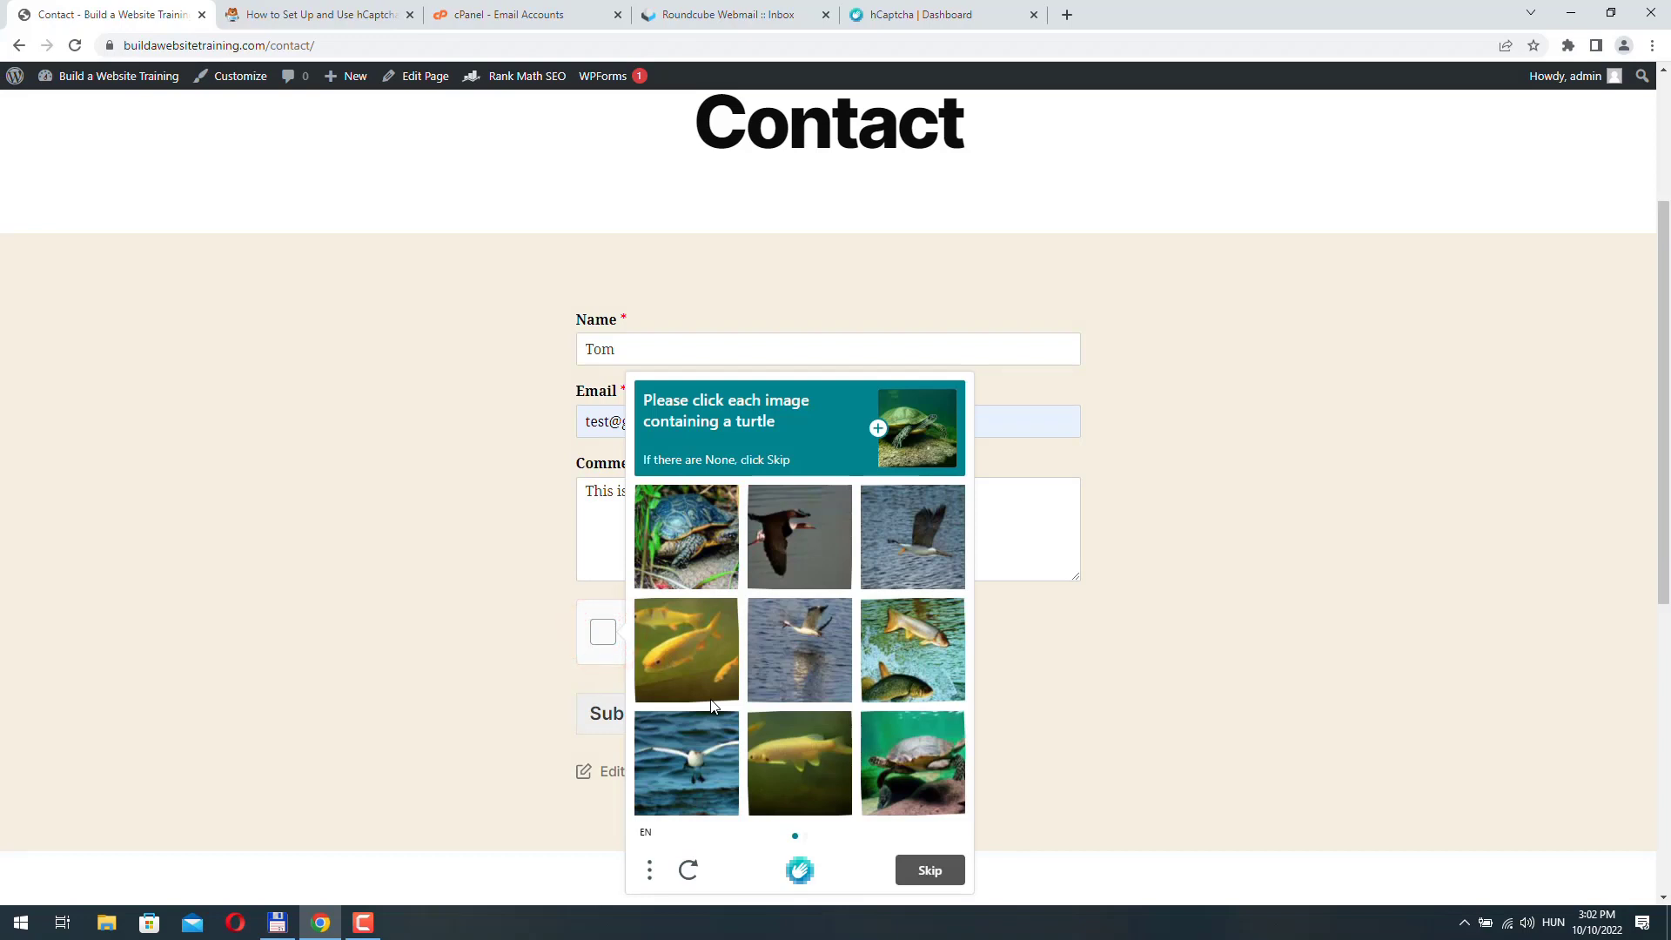
left_click(692, 541)
left_click(921, 770)
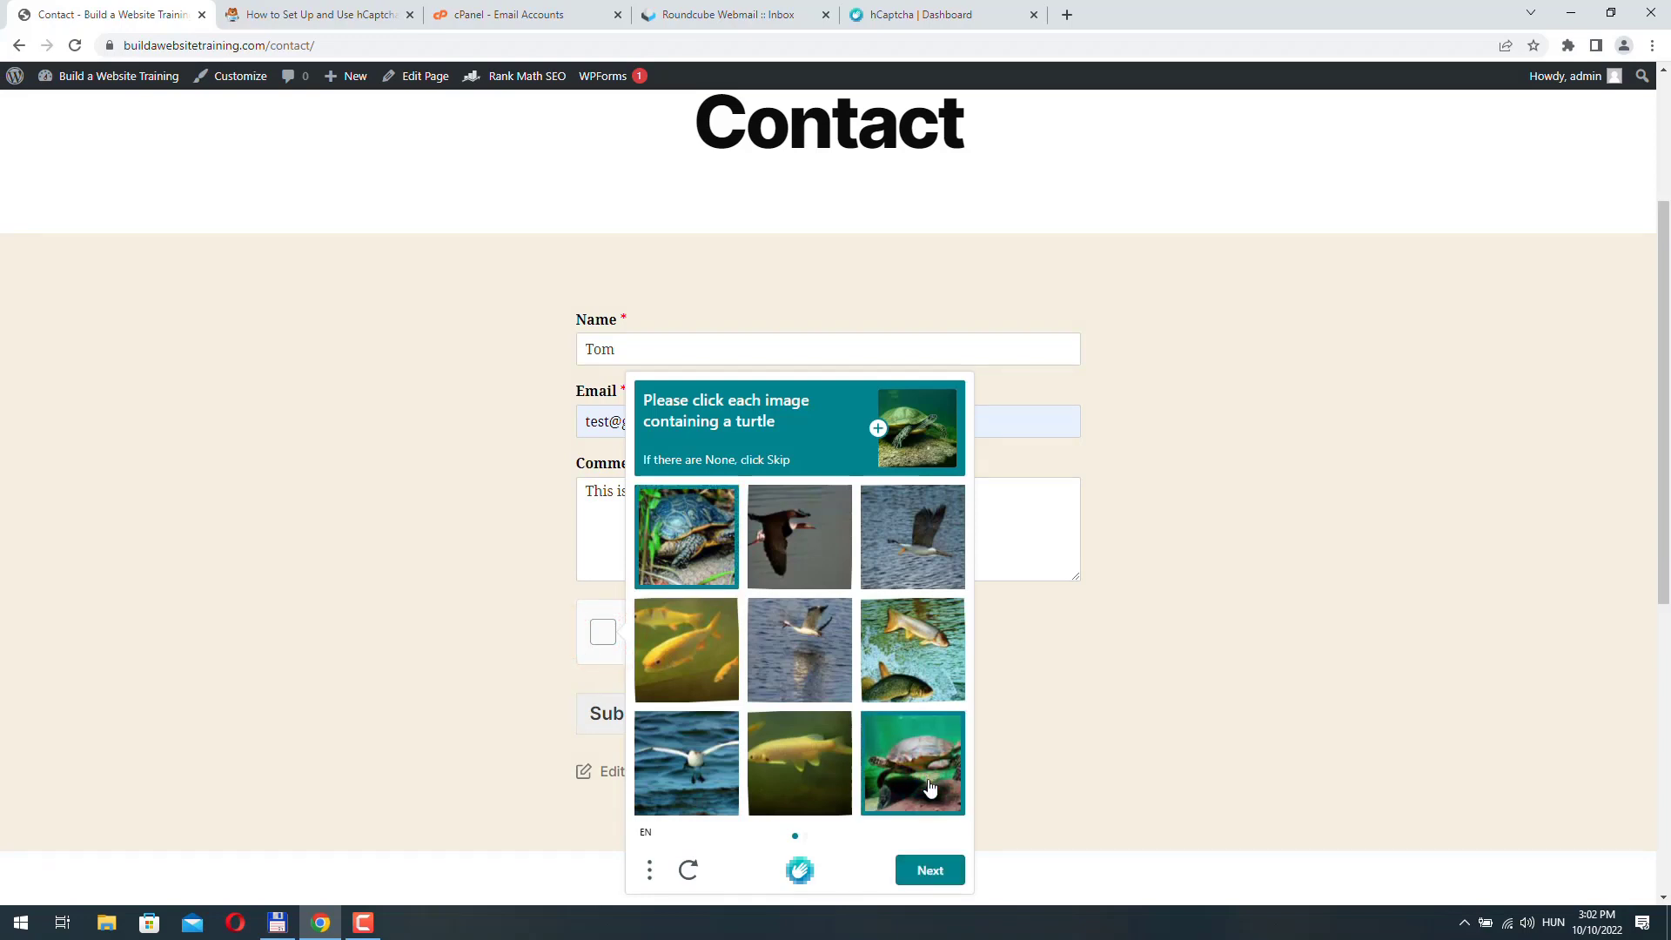
left_click(931, 871)
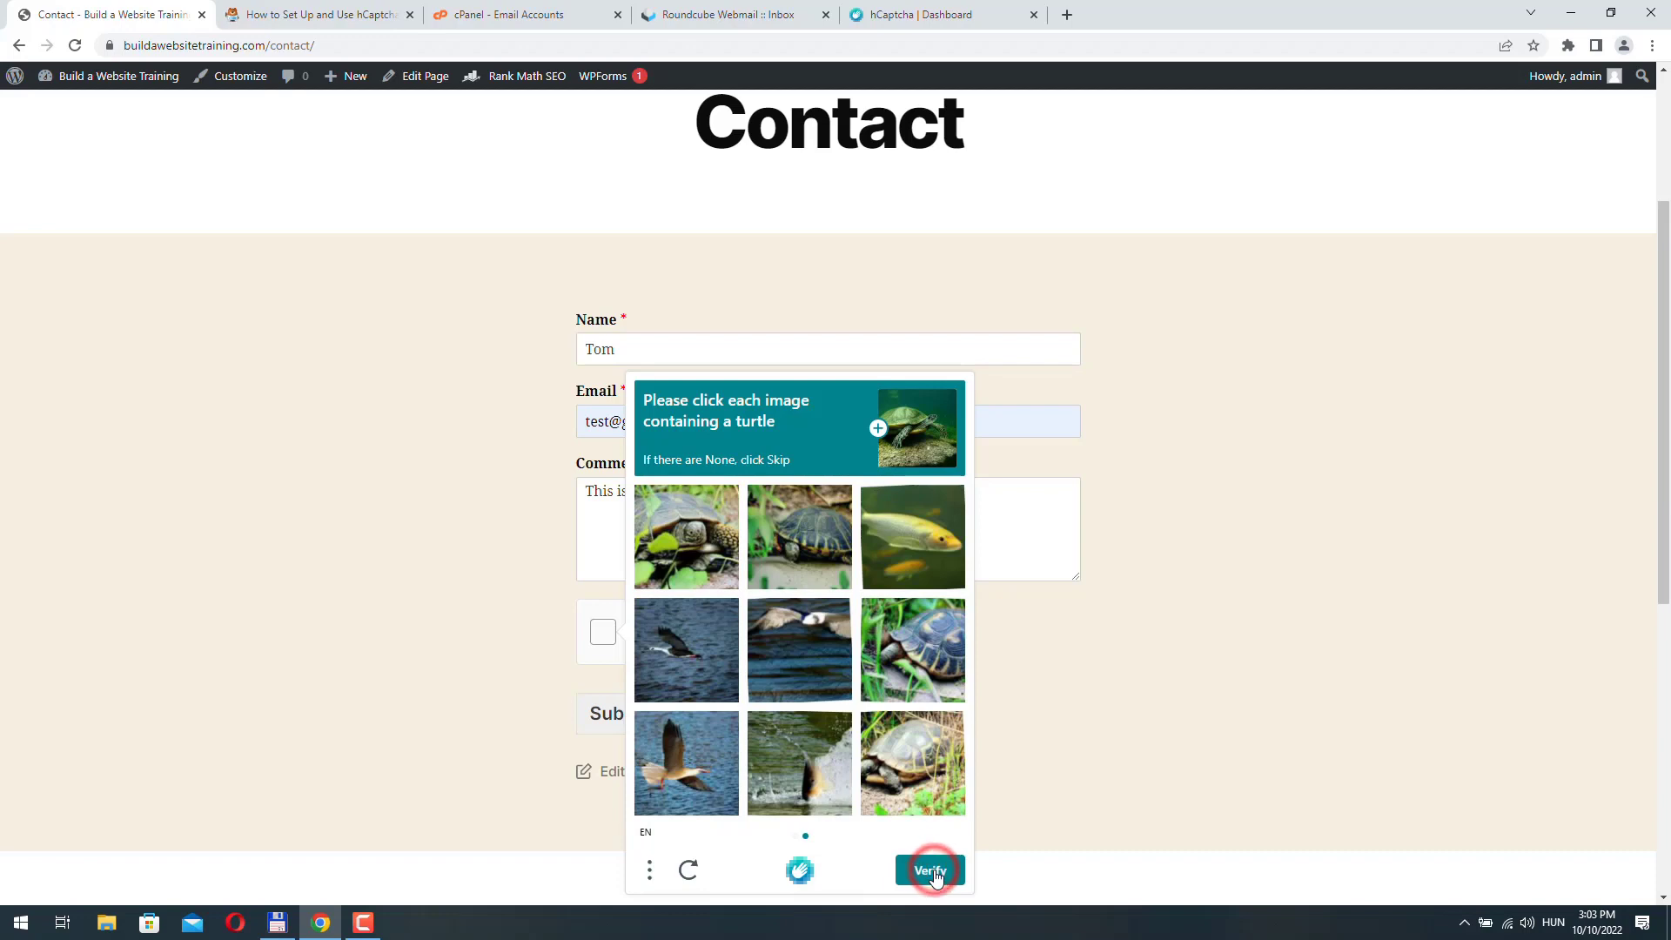
left_click(686, 544)
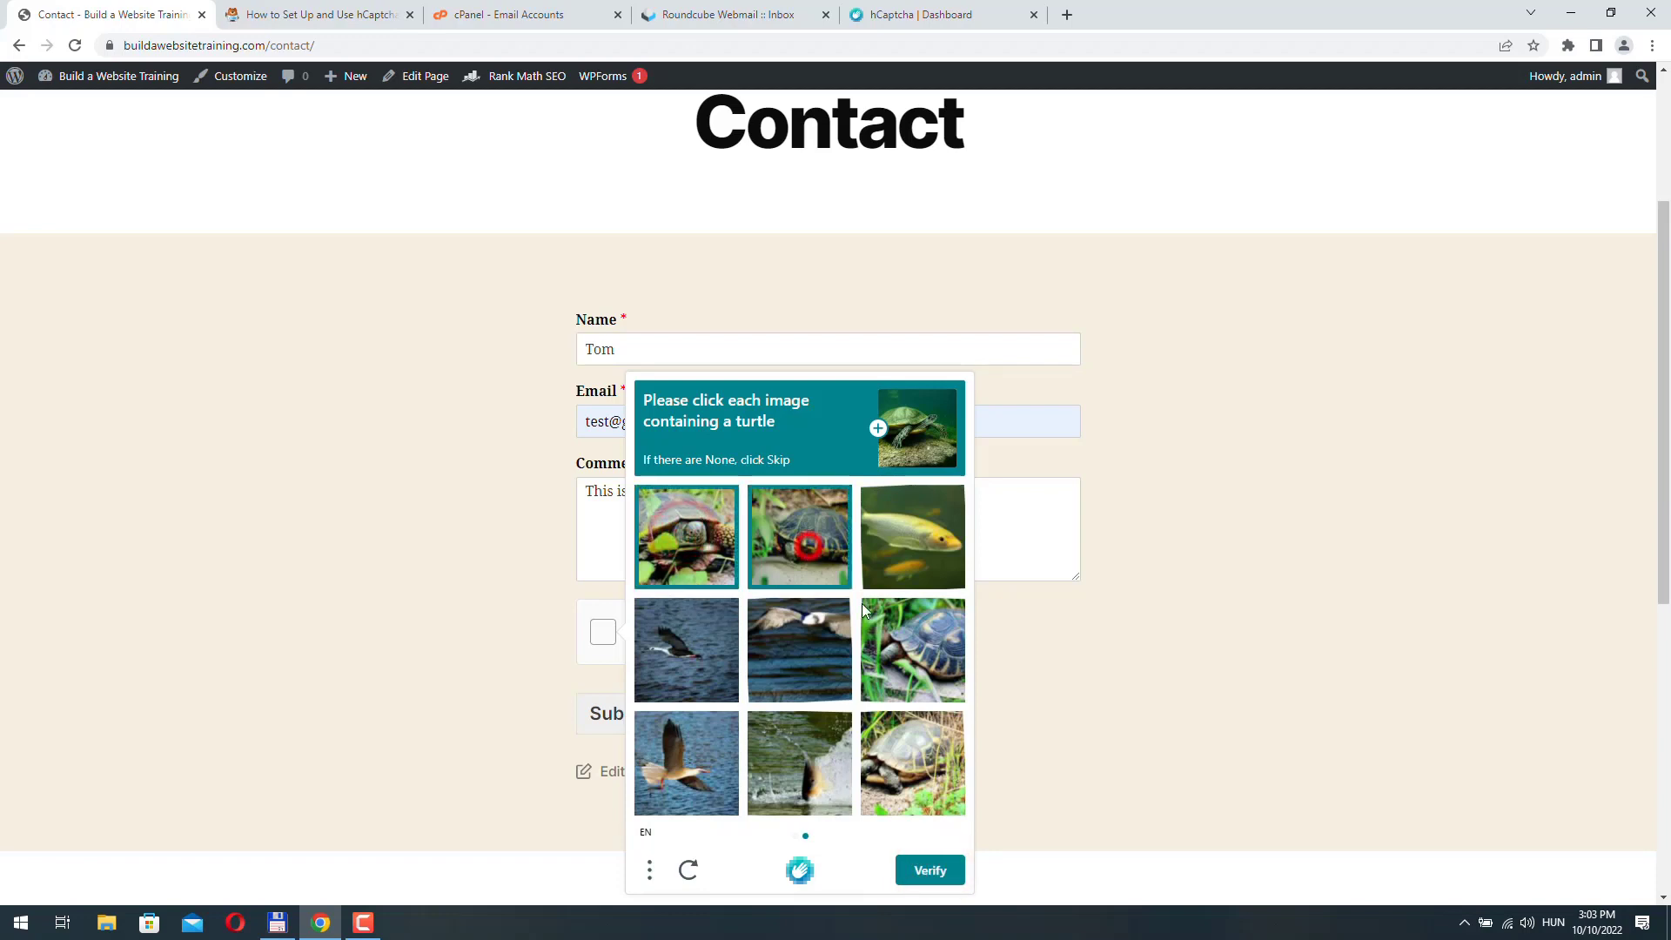
left_click(811, 548)
left_click(940, 643)
left_click(910, 771)
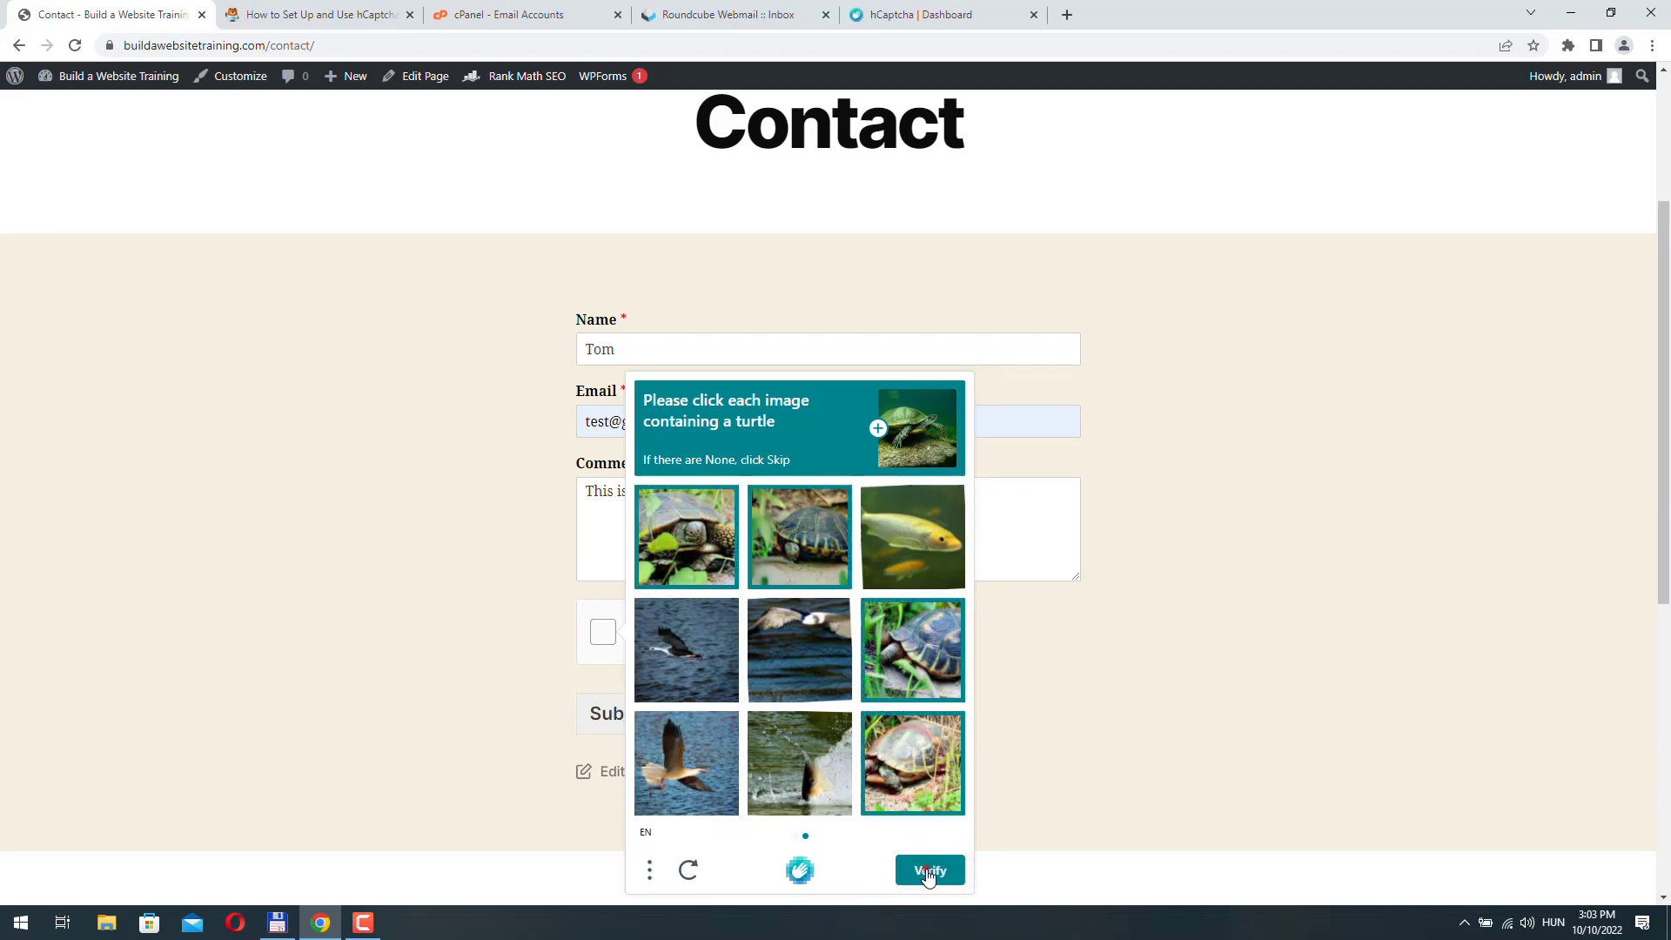
left_click(929, 869)
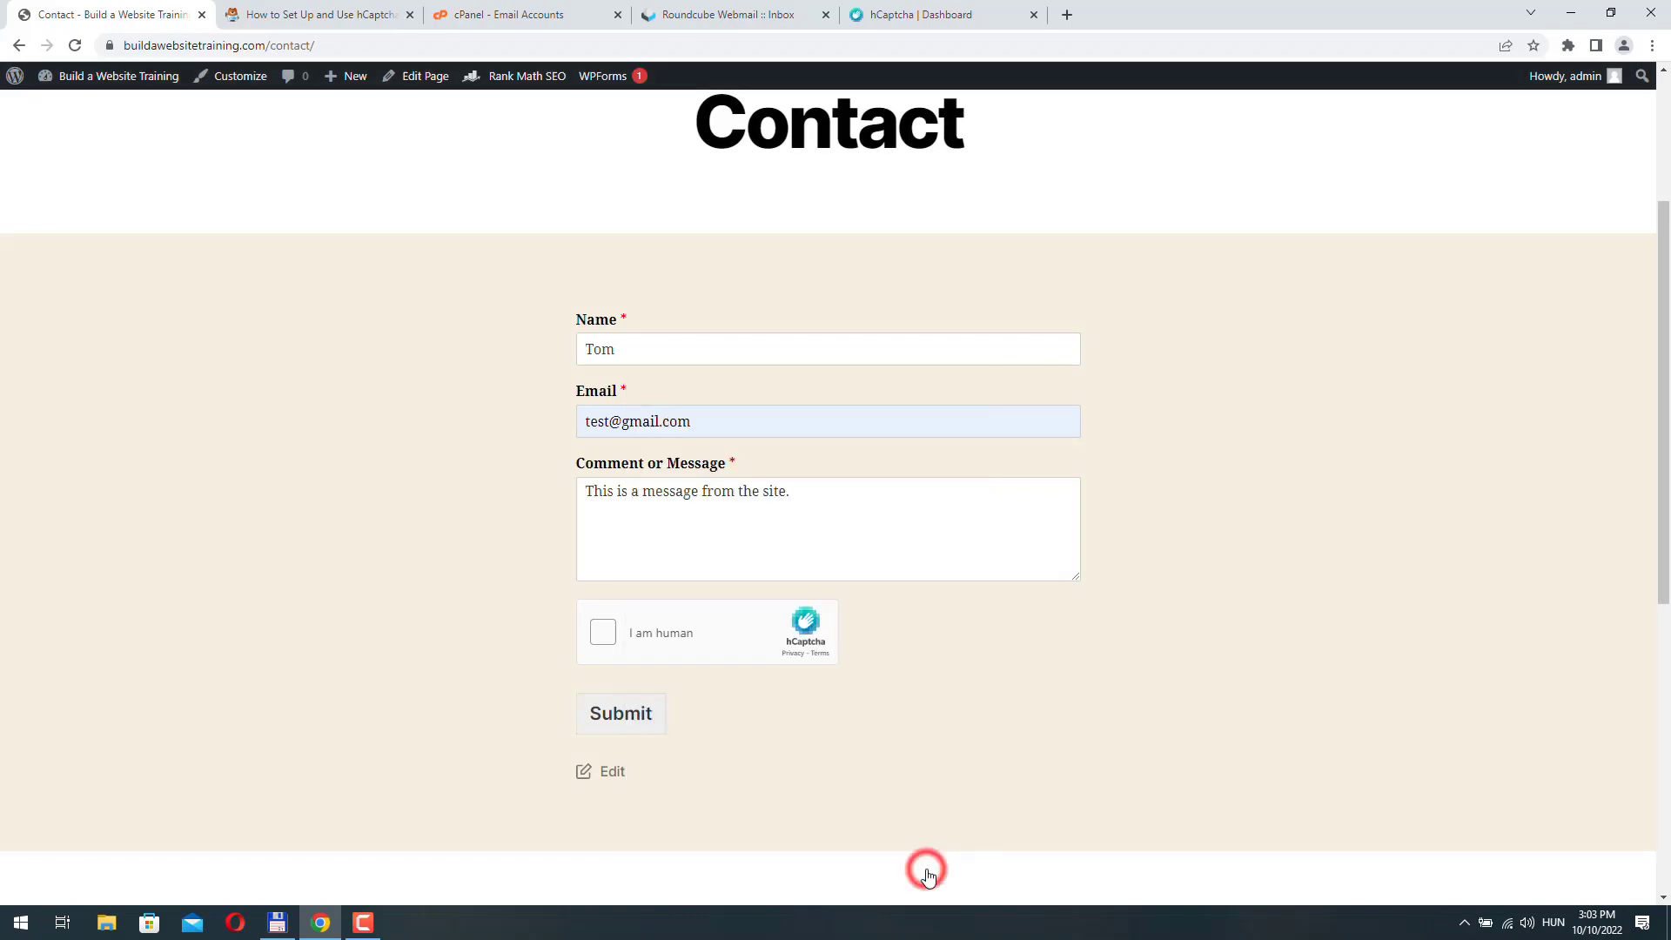
left_click(620, 722)
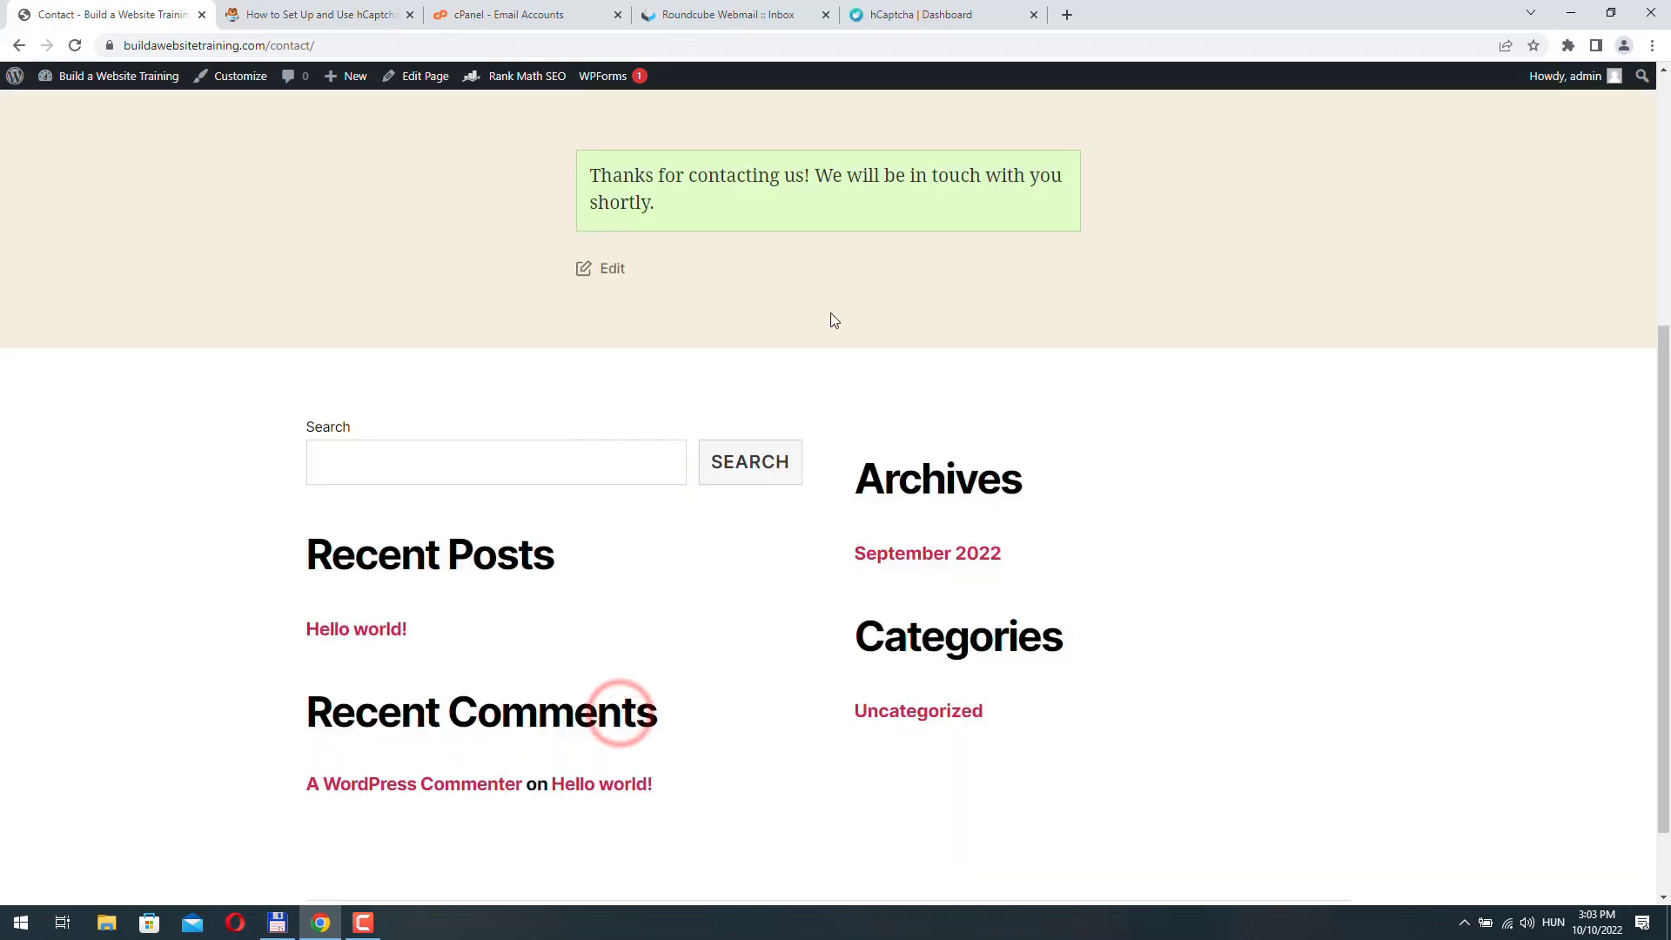
Refresh Roundcube and open 'New Email: Simple Contact Form (ID #21)' to check Tom's details
left_click(699, 14)
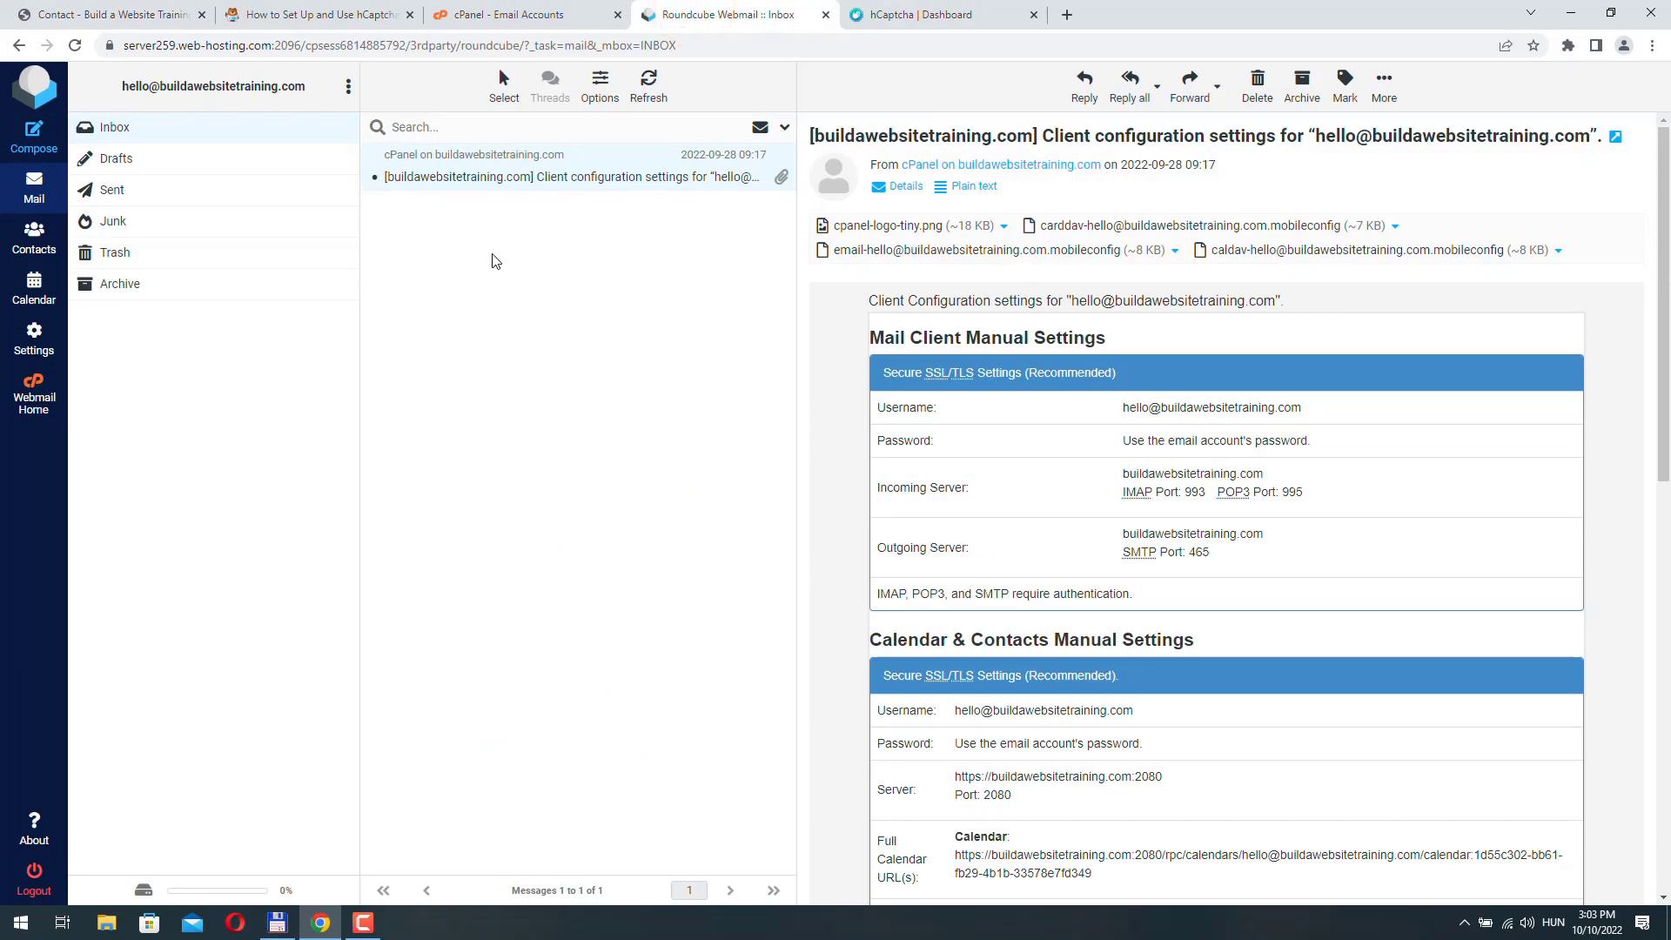
left_click(652, 88)
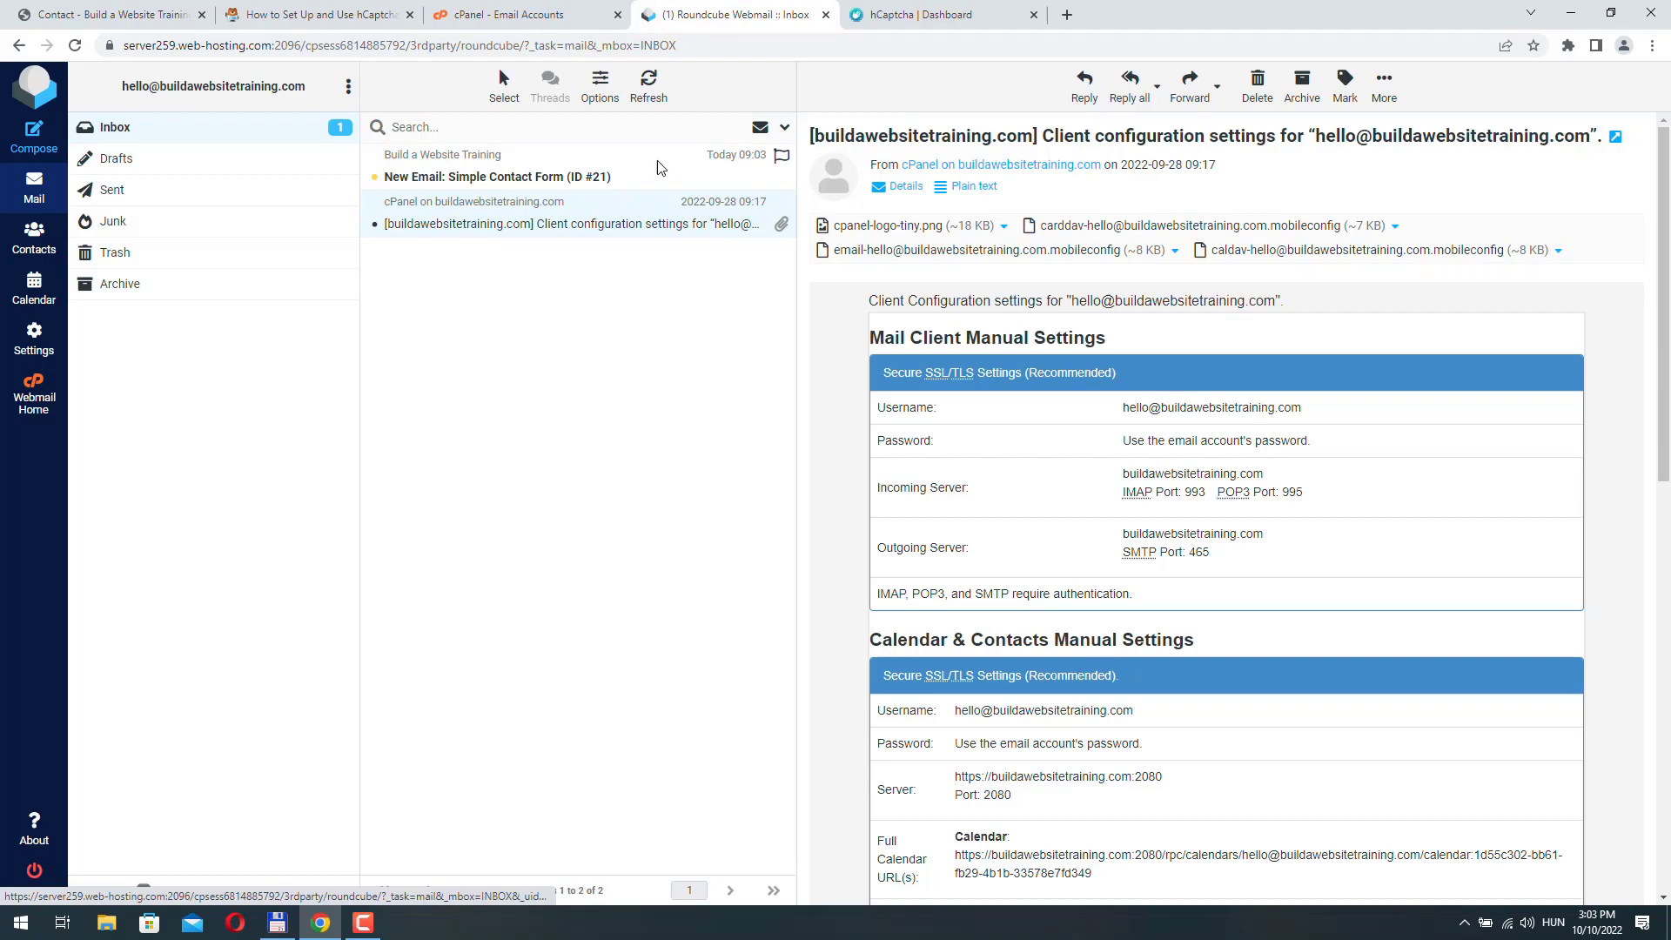
left_click(528, 178)
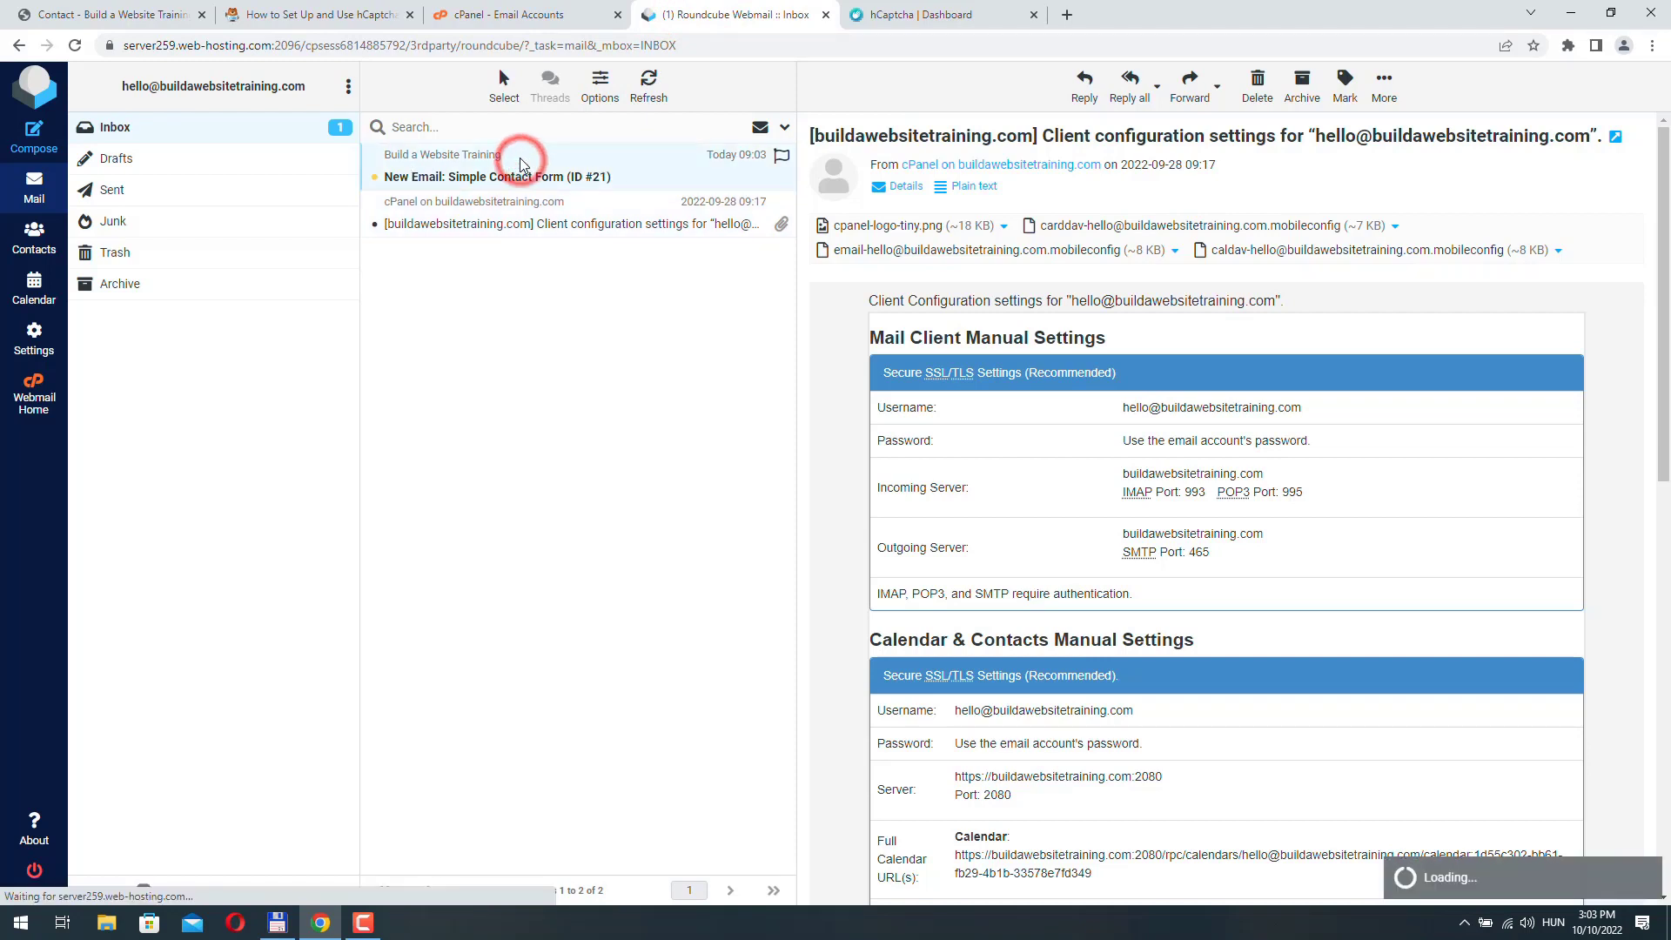
left_click_drag(996, 338, 1093, 336)
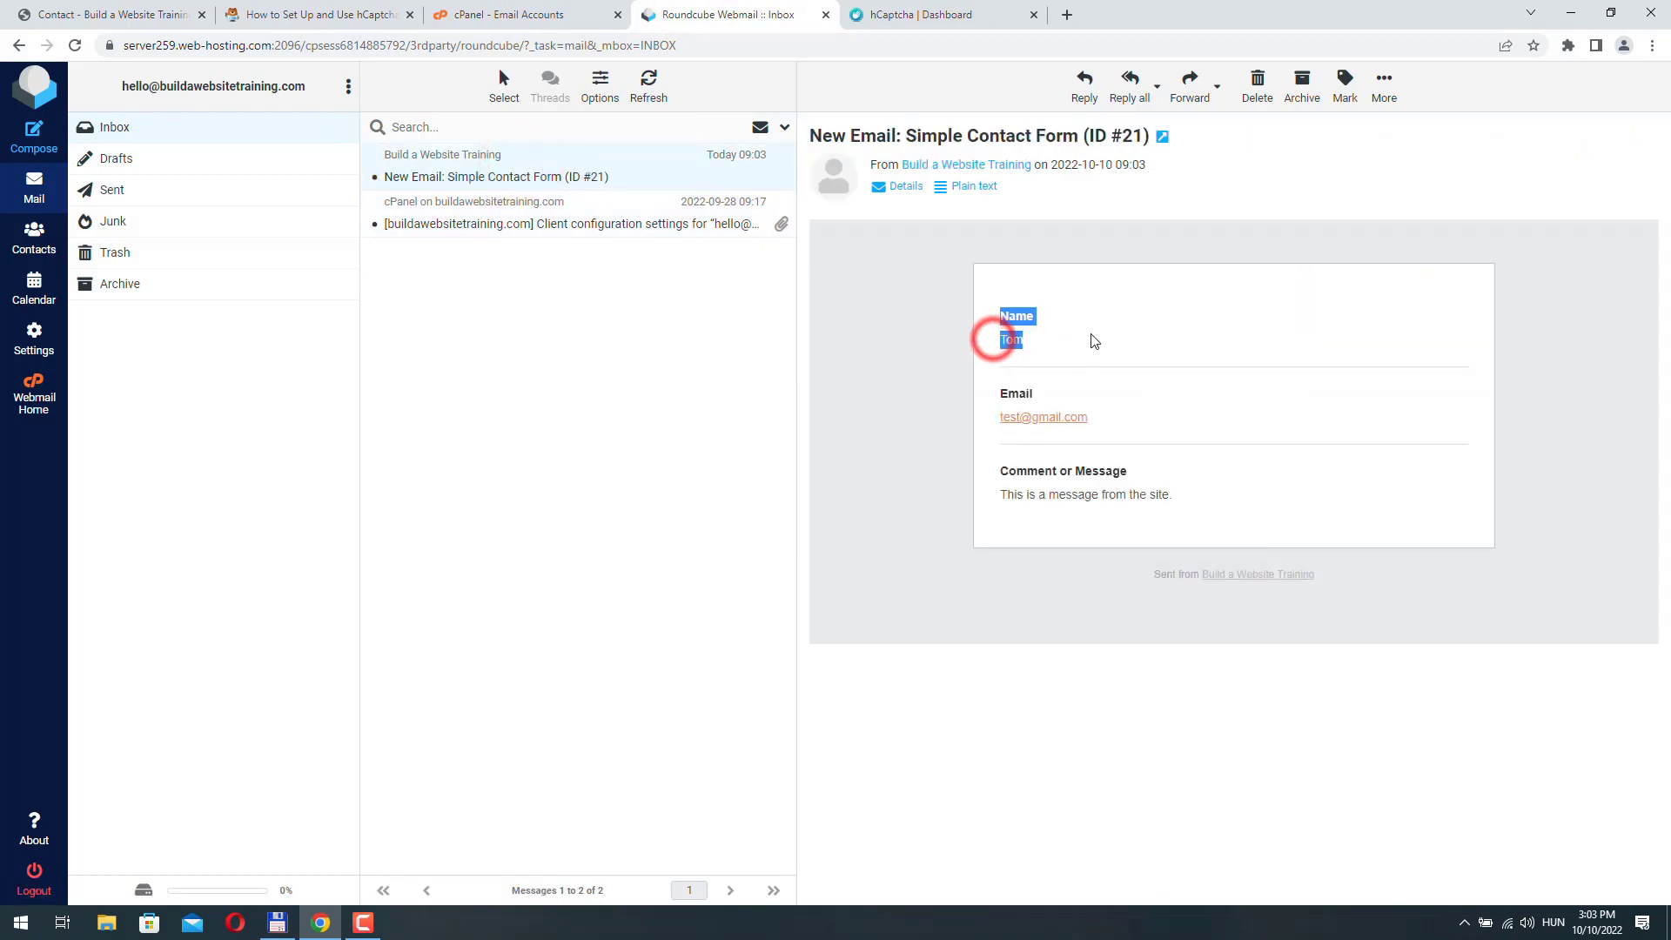
left_click(1093, 336)
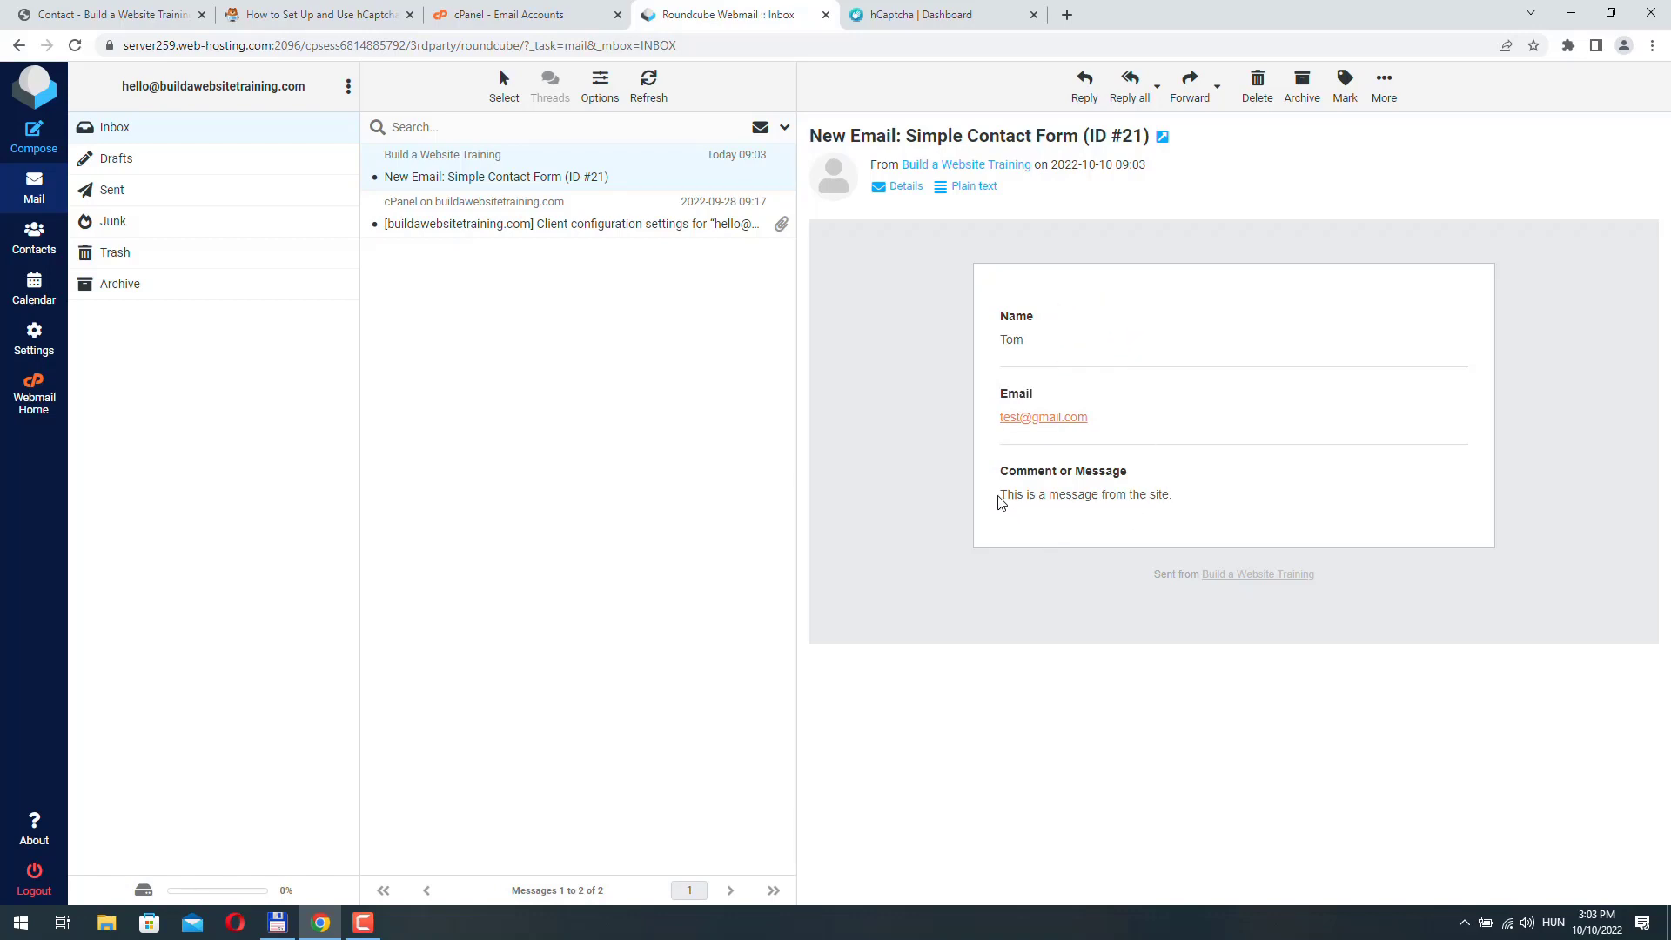
left_click_drag(999, 503, 1175, 490)
left_click(1277, 503)
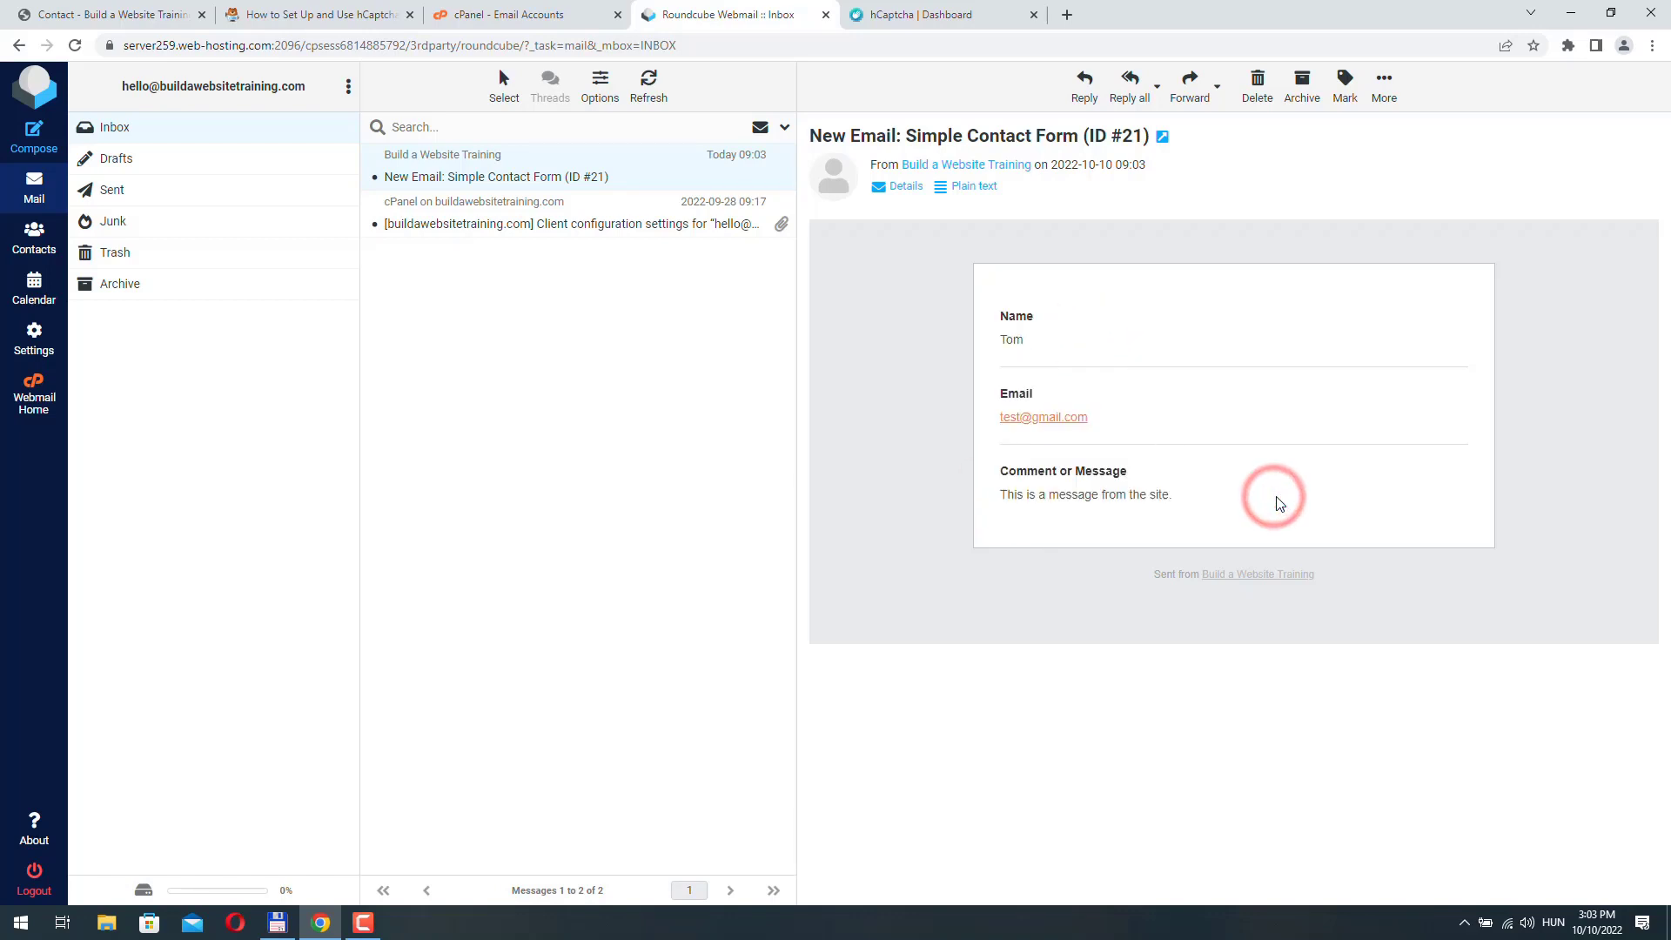